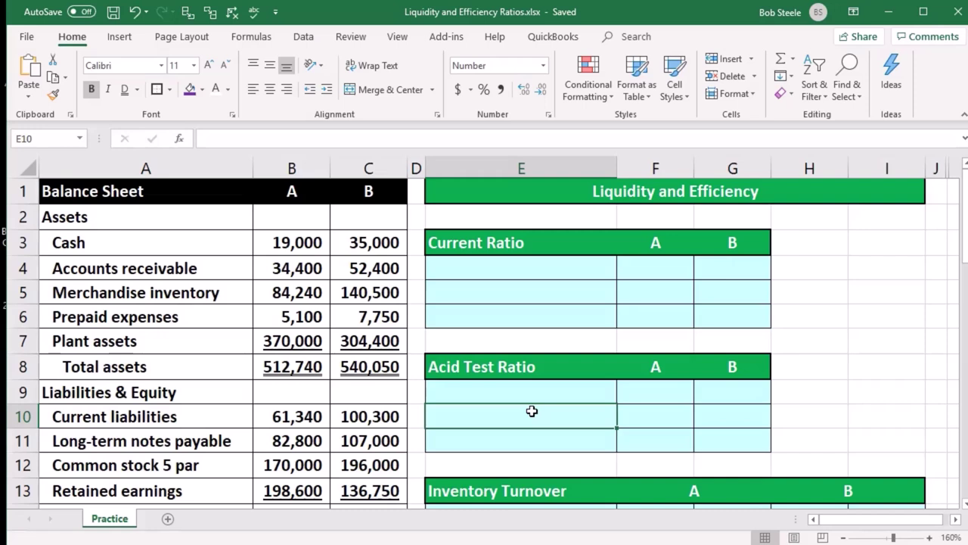
Step: Examine the balance sheet line items and the columns for companies A and B
{"action": "left_click", "coordinate": [299, 366]}
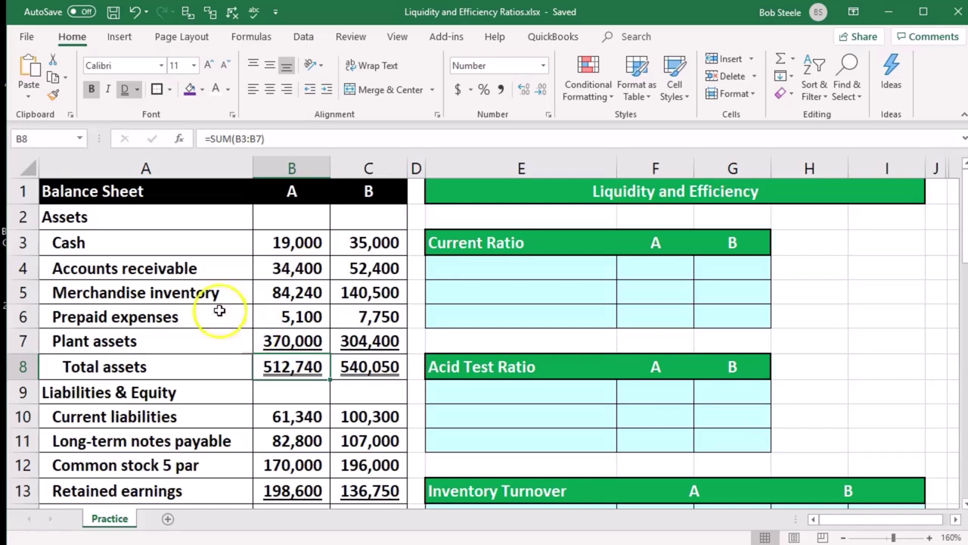
{"action": "left_click", "coordinate": [186, 270]}
{"action": "key", "text": "Right"}
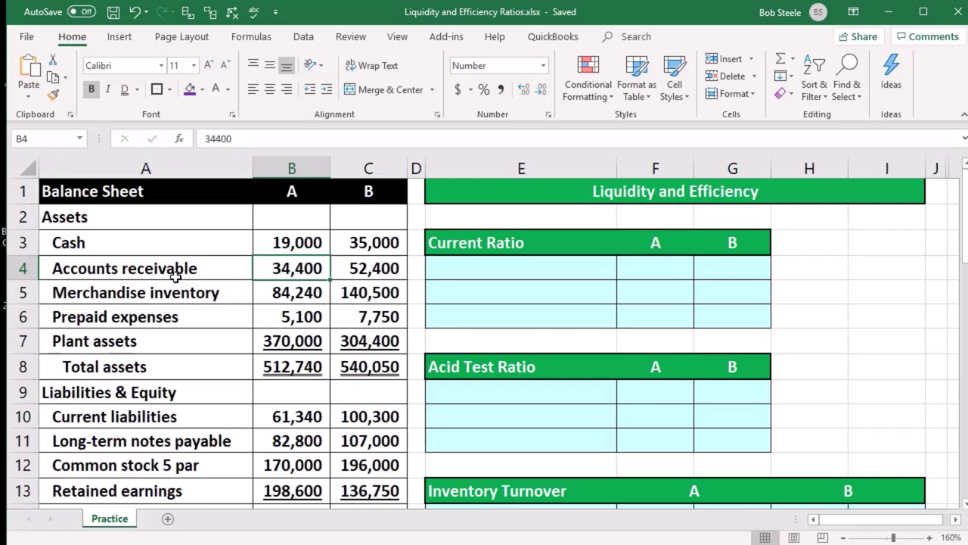
{"action": "left_click", "coordinate": [174, 274]}
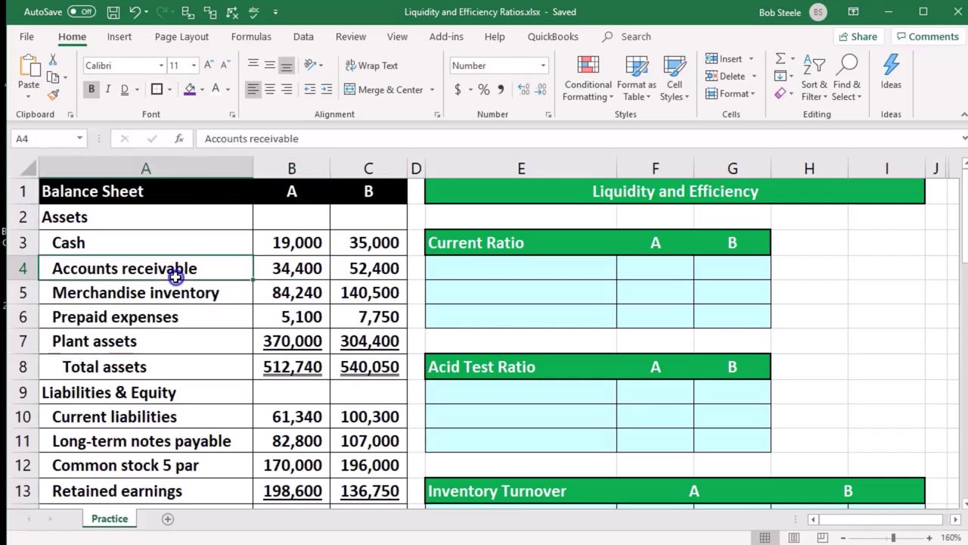
{"action": "left_click", "coordinate": [154, 196]}
{"action": "key", "text": "Right"}
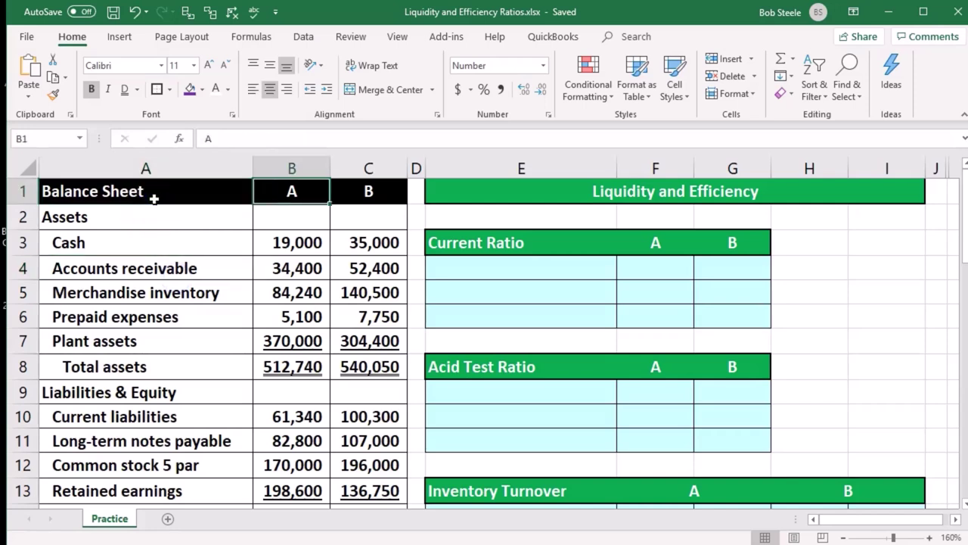
{"action": "key", "text": "Right"}
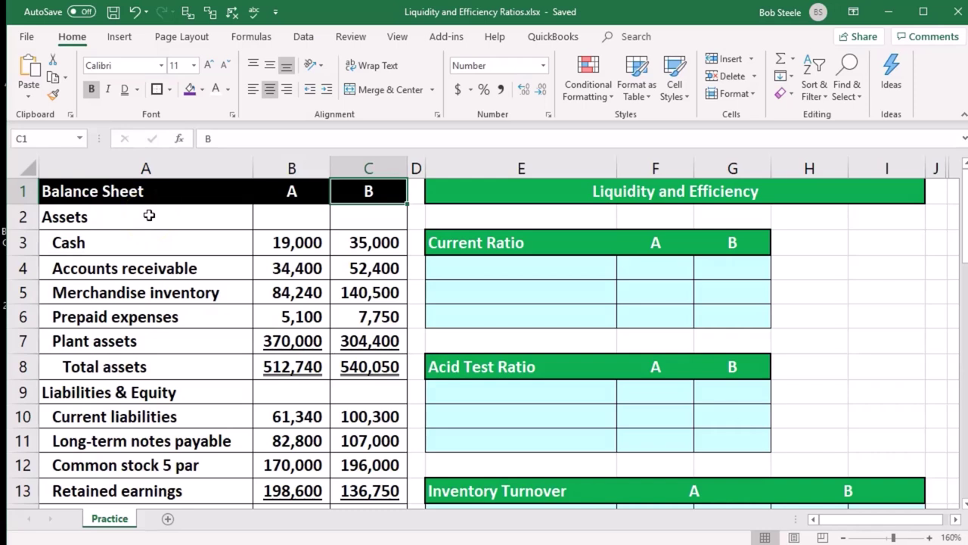
{"action": "left_click", "coordinate": [134, 293]}
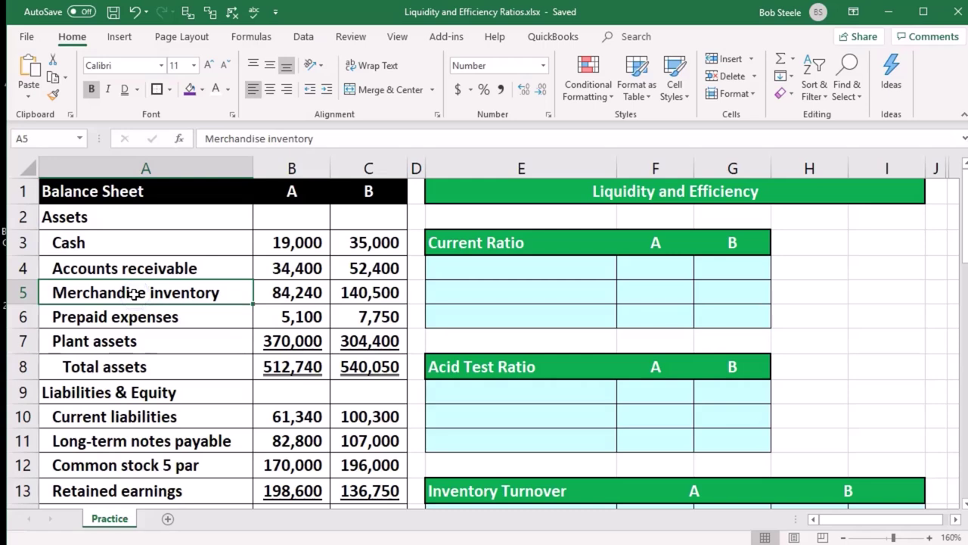
Step: Look through the income statement, prior year and other data, and the ratio tables set out beside them
{"action": "scroll", "coordinate": [167, 415], "scroll_direction": "down", "scroll_amount": 4}
{"action": "left_click", "coordinate": [169, 411]}
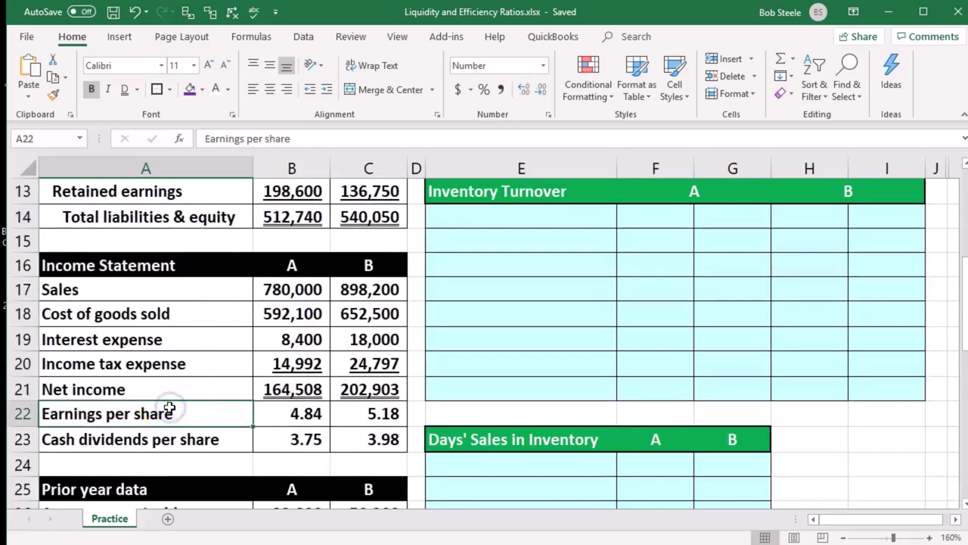
{"action": "scroll", "coordinate": [170, 409], "scroll_direction": "down", "scroll_amount": 2}
{"action": "scroll", "coordinate": [170, 407], "scroll_direction": "down", "scroll_amount": 1}
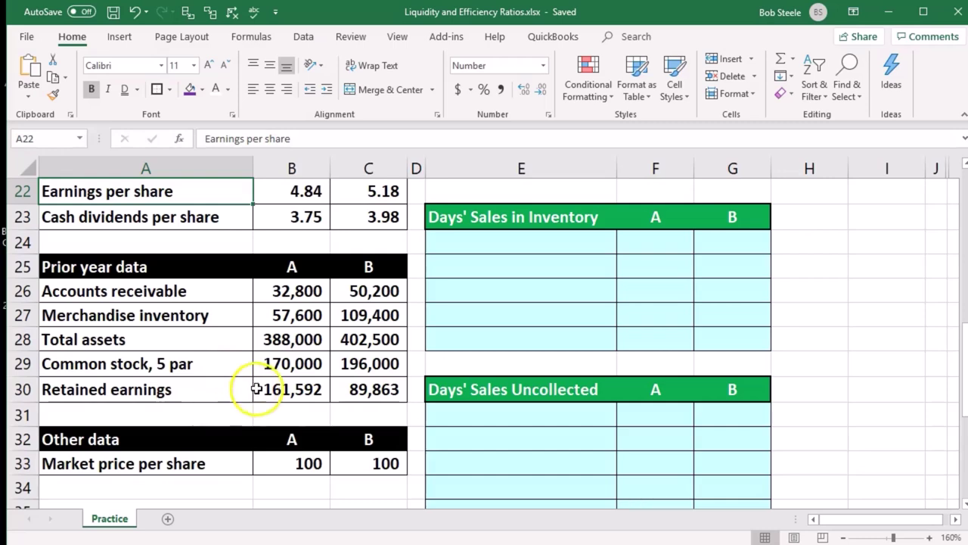
{"action": "left_click", "coordinate": [591, 436]}
{"action": "scroll", "coordinate": [589, 435], "scroll_direction": "up", "scroll_amount": 7}
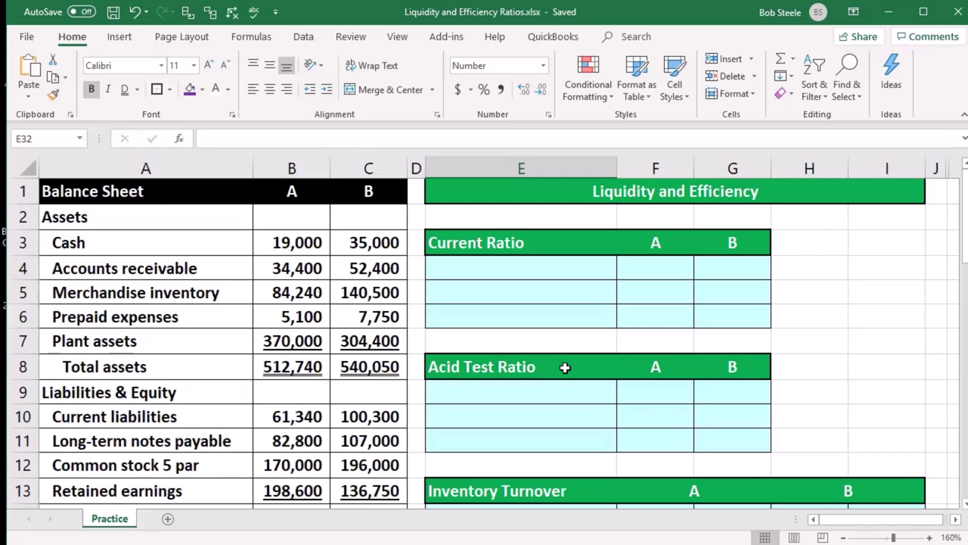
{"action": "left_click", "coordinate": [530, 244]}
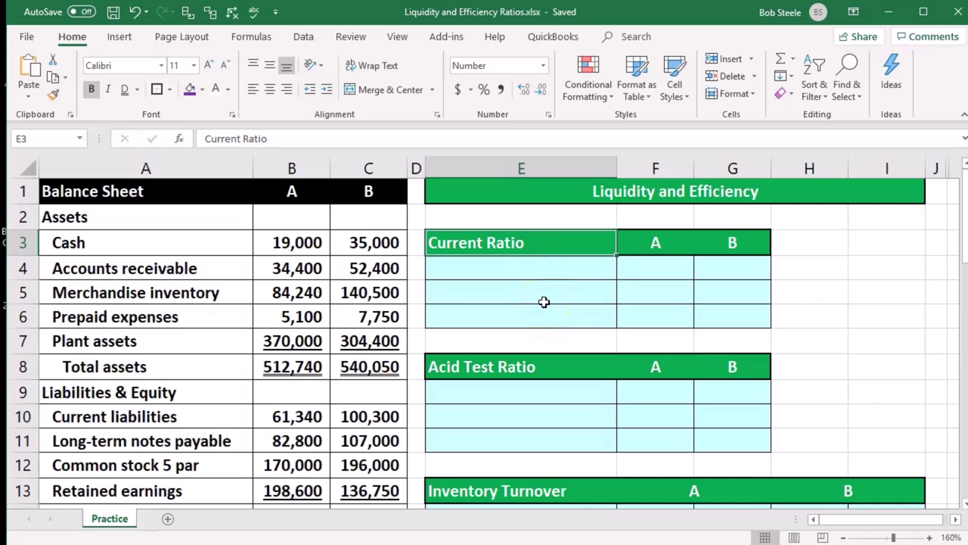
{"action": "left_click", "coordinate": [526, 367]}
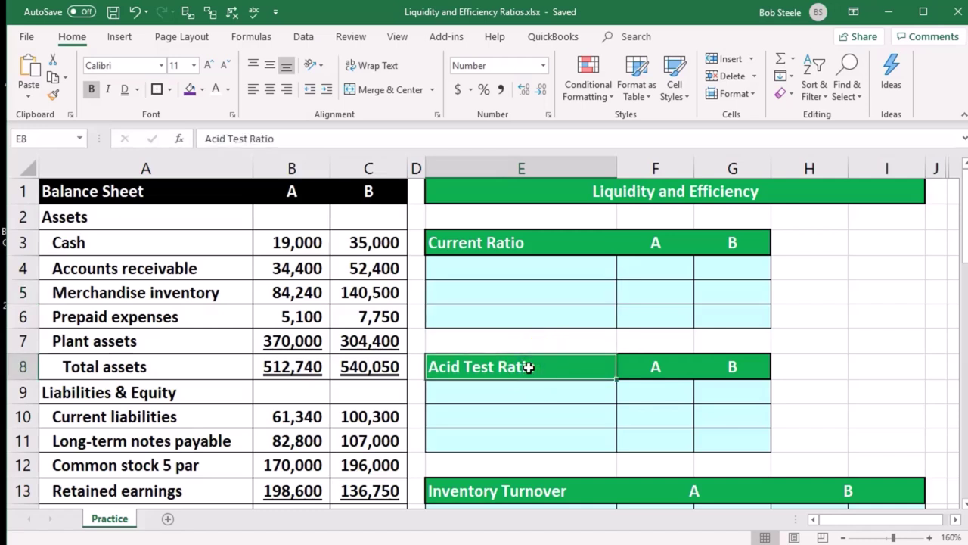
Step: Paste the labels "Current assets" in E4 and "Current liabilities" in E5 of the Current Ratio table
{"action": "left_click", "coordinate": [933, 373]}
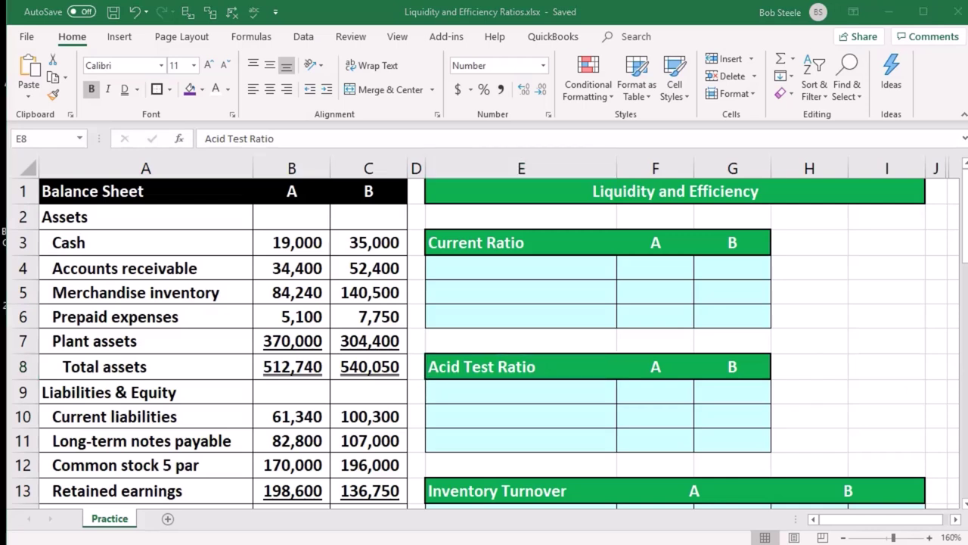
{"action": "key", "text": "ctrl+c"}
{"action": "left_click", "coordinate": [578, 277]}
{"action": "key", "text": "ctrl+v"}
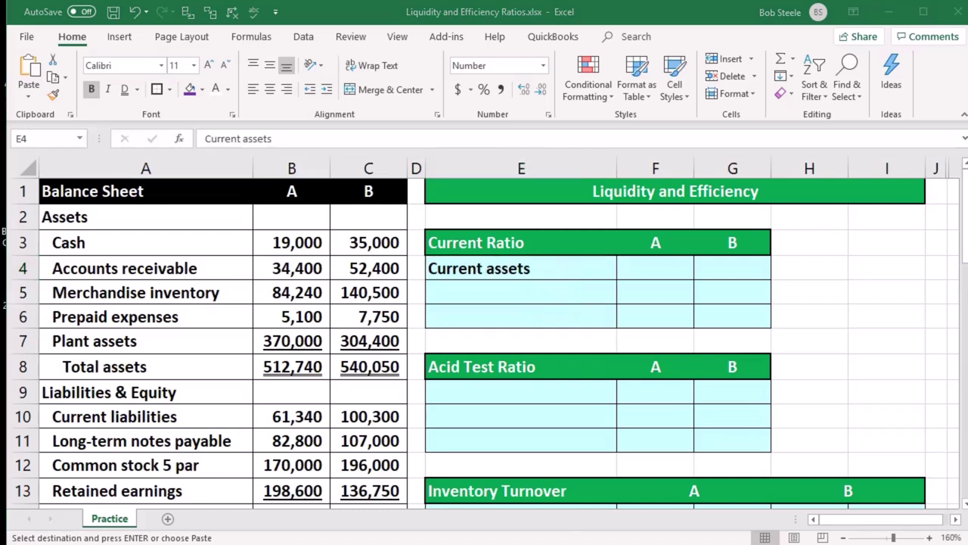
{"action": "left_click", "coordinate": [495, 291]}
{"action": "key", "text": "ctrl+v"}
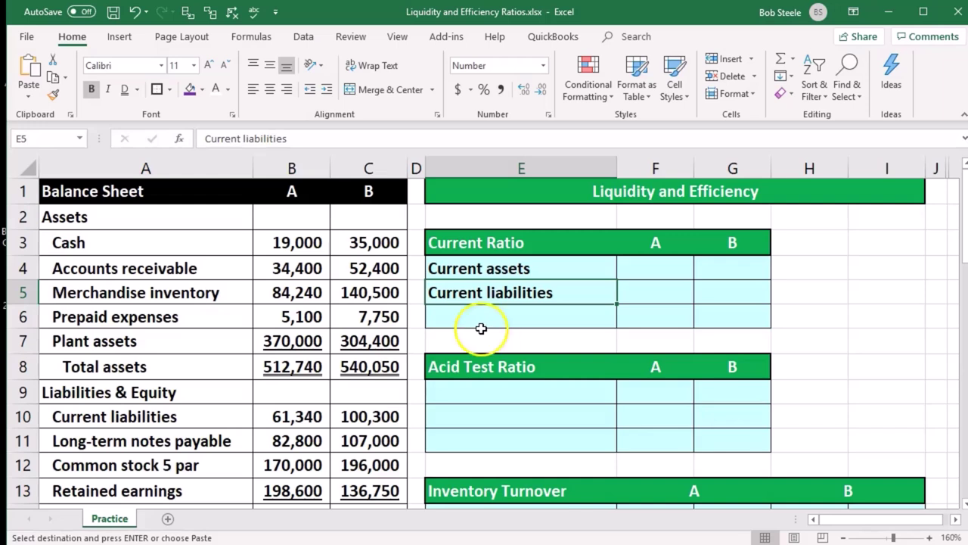
Step: Total company A's current assets in F4 with a SUM of cash through prepaid expenses, B3:B6
{"action": "left_click", "coordinate": [289, 248]}
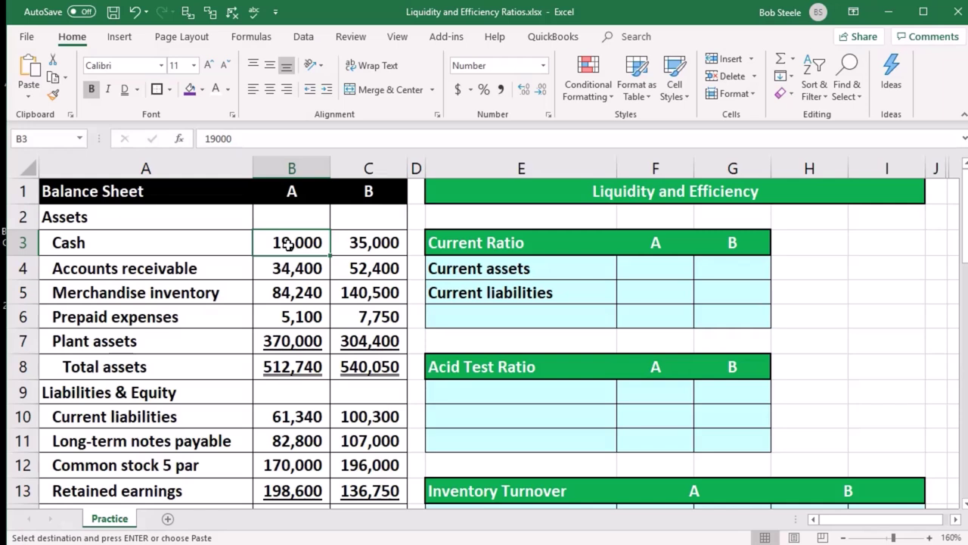
{"action": "key", "text": "Down"}
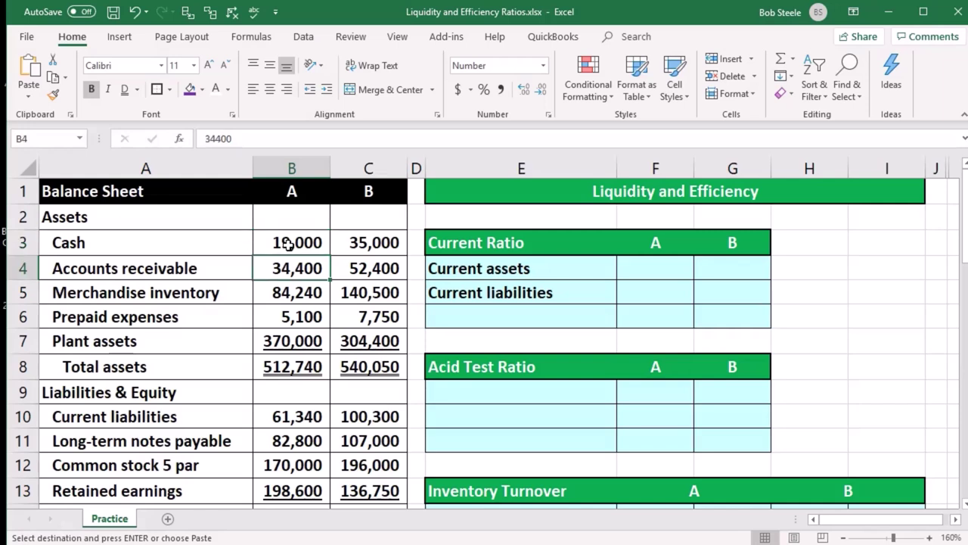
{"action": "key", "text": "Down"}
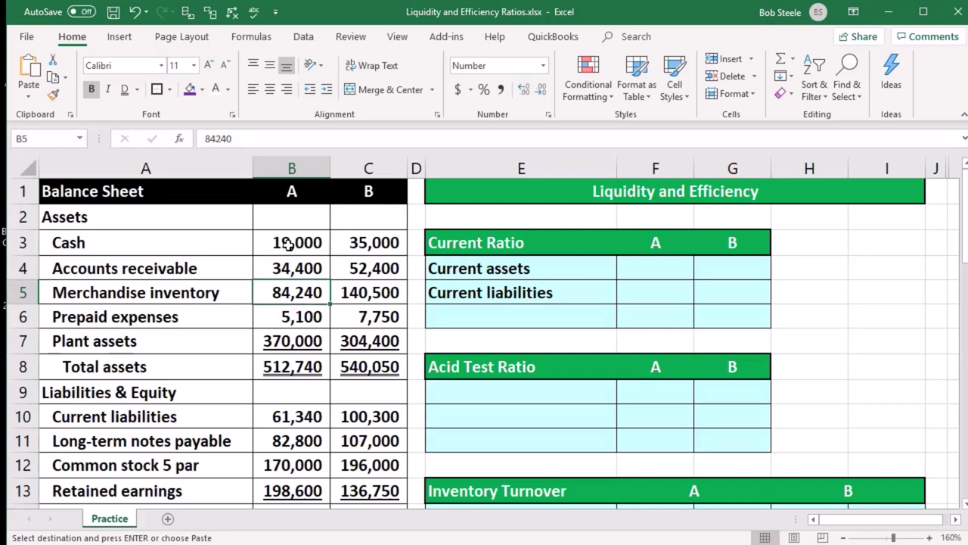
{"action": "key", "text": "Down"}
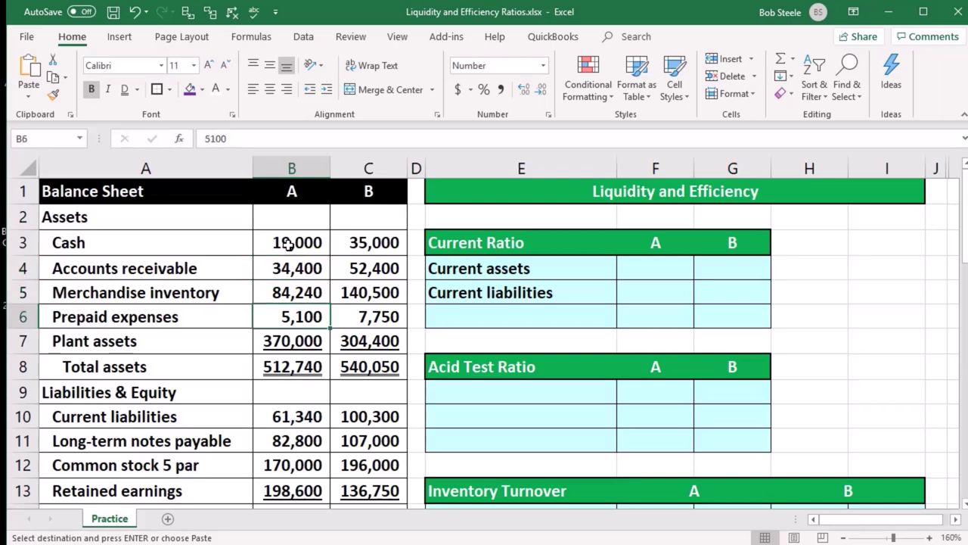
{"action": "key", "text": "Down"}
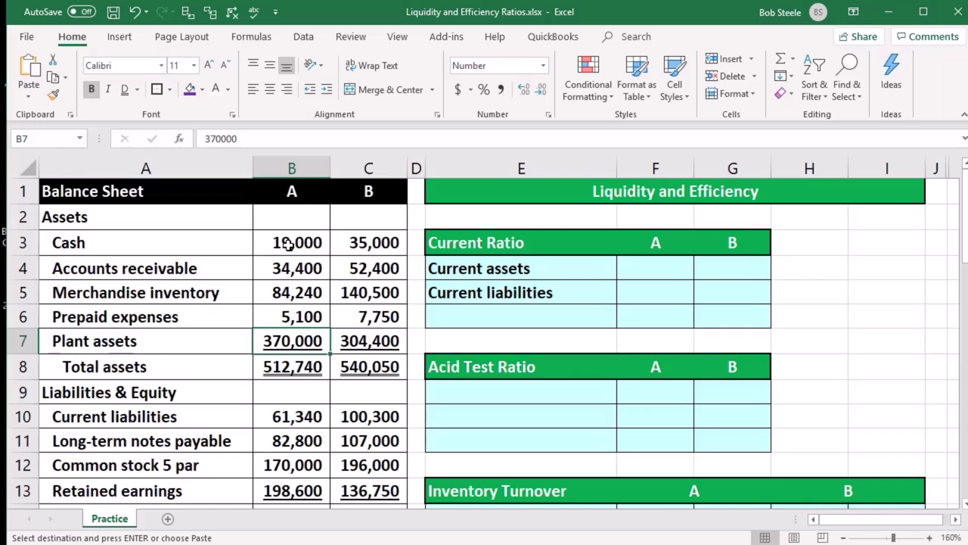
{"action": "left_click", "coordinate": [641, 272]}
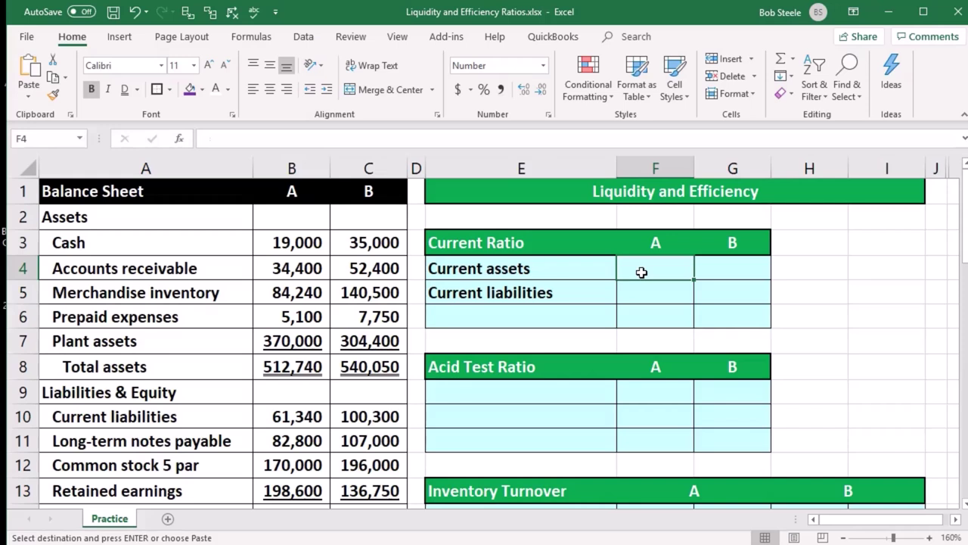
{"action": "type", "text": "=sum"}
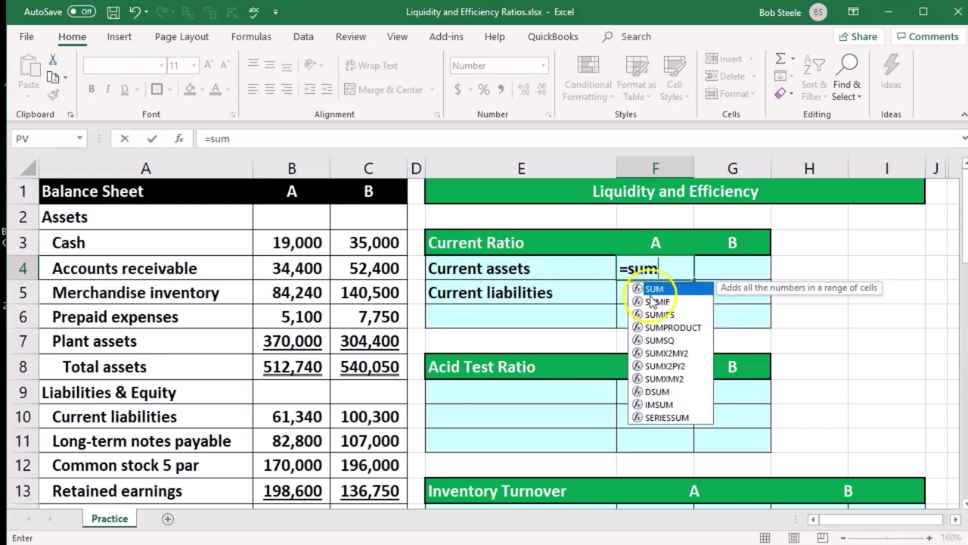
{"action": "double_click", "coordinate": [649, 289]}
{"action": "left_click", "coordinate": [310, 243]}
{"action": "left_click_drag", "start_coordinate": [309, 243], "coordinate": [301, 316]}
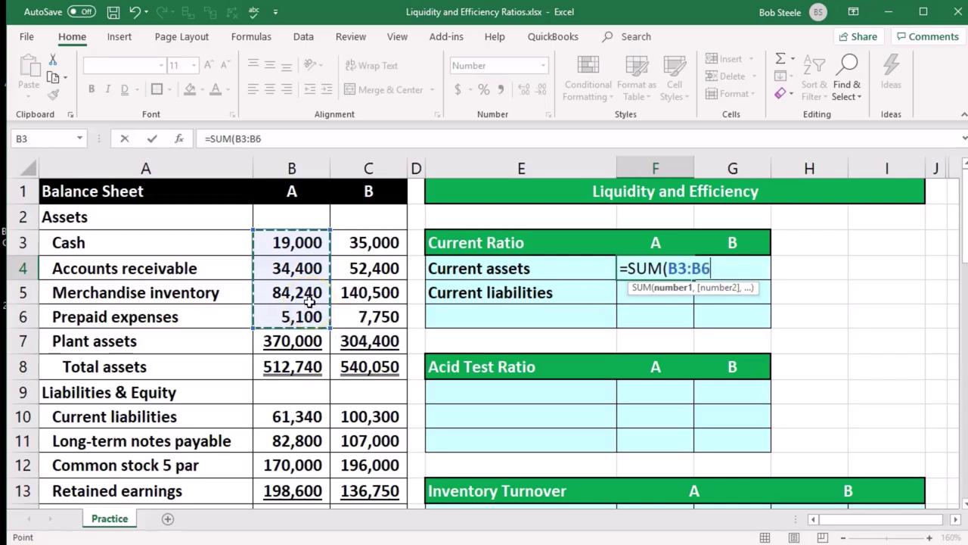
{"action": "key", "text": "Return"}
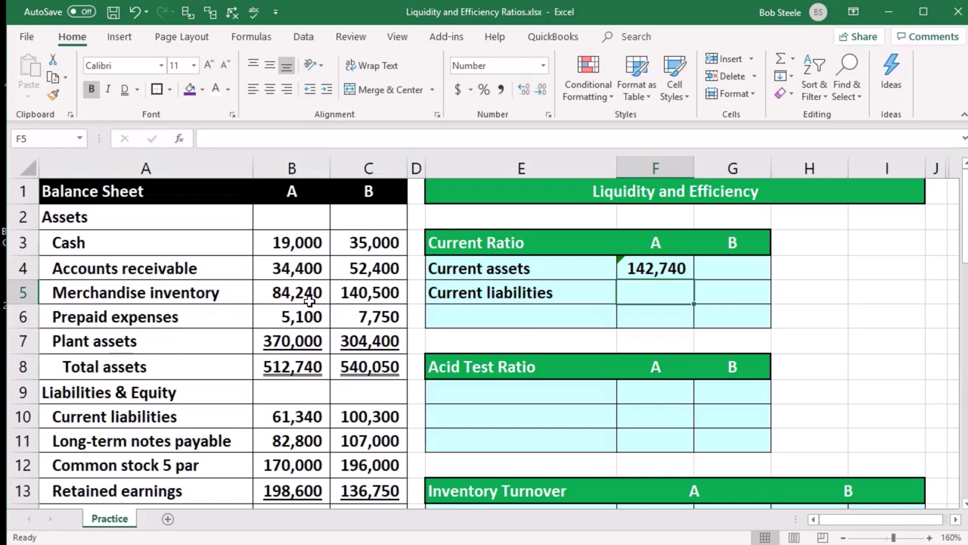
Step: Link F5 to company A's current liabilities in B10 of the balance sheet
{"action": "scroll", "coordinate": [309, 301], "scroll_direction": "down", "scroll_amount": 1}
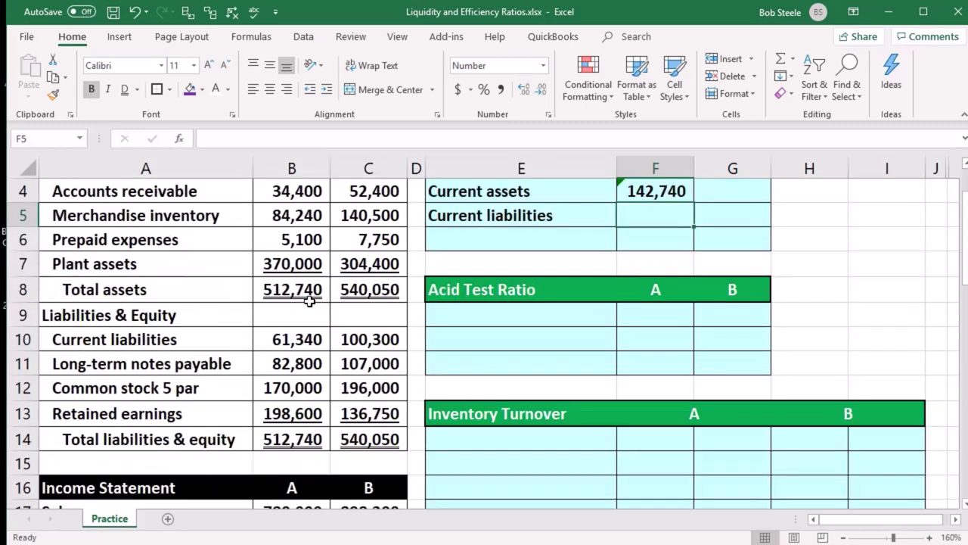
{"action": "left_click", "coordinate": [299, 343]}
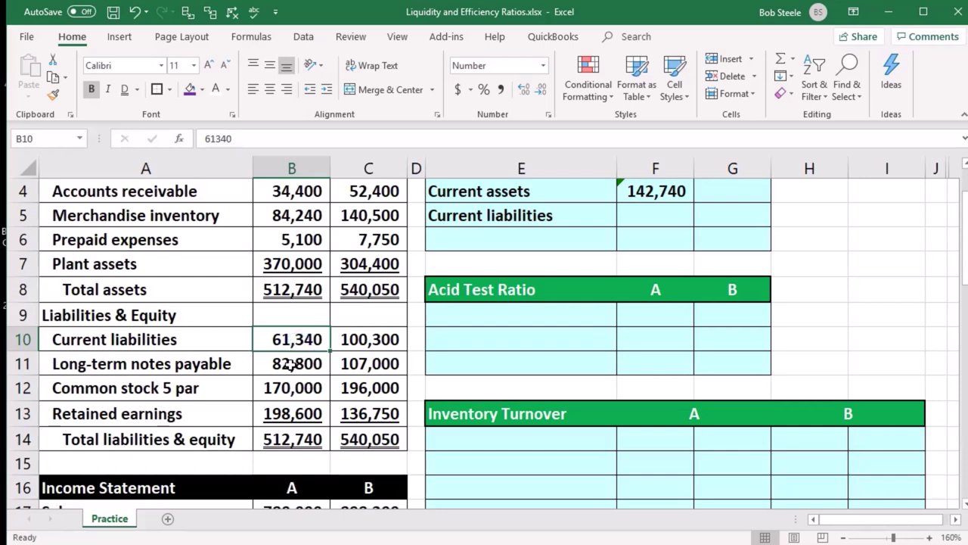
{"action": "left_click", "coordinate": [292, 364]}
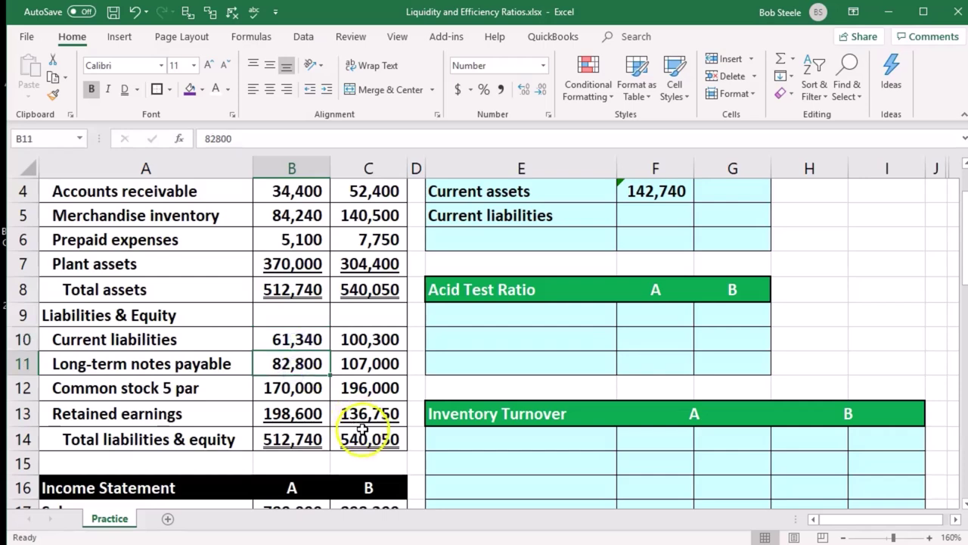
{"action": "scroll", "coordinate": [363, 429], "scroll_direction": "up", "scroll_amount": 1}
{"action": "left_click", "coordinate": [649, 300]}
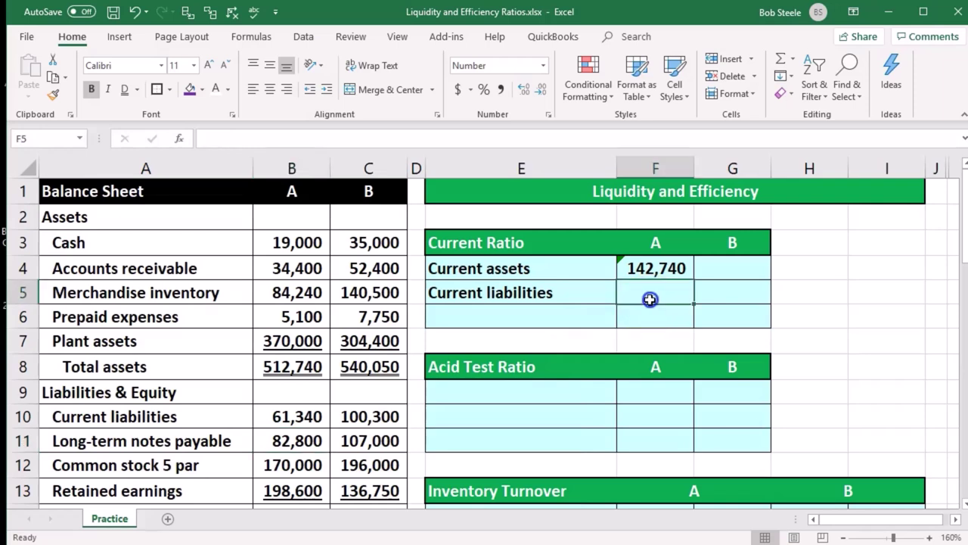
{"action": "type", "text": "="}
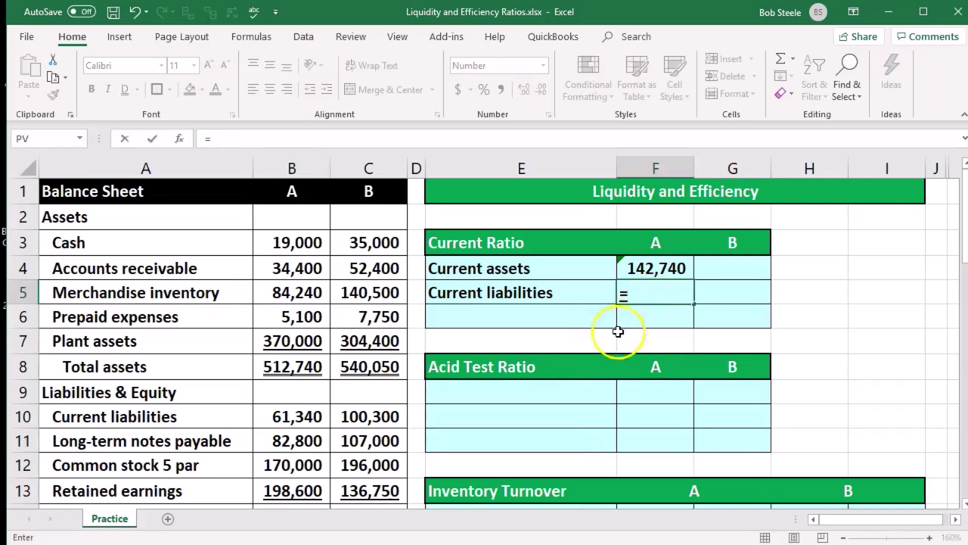
{"action": "left_click", "coordinate": [296, 426]}
{"action": "key", "text": "Return"}
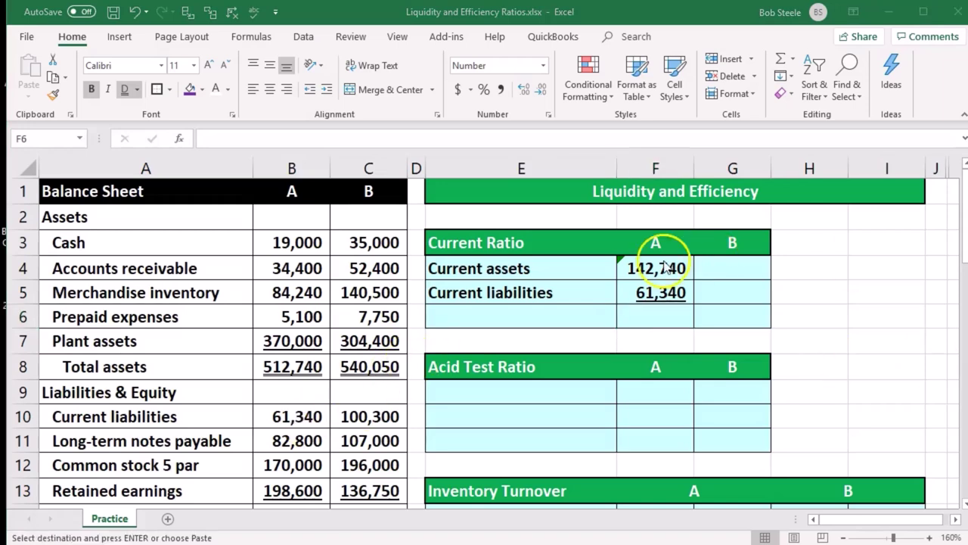
Step: Label E6 "Current ratio" and calculate company A's ratio in F6 with the formula =F4/F5
{"action": "left_click", "coordinate": [541, 314]}
{"action": "key", "text": "ctrl+v"}
{"action": "left_click", "coordinate": [668, 326]}
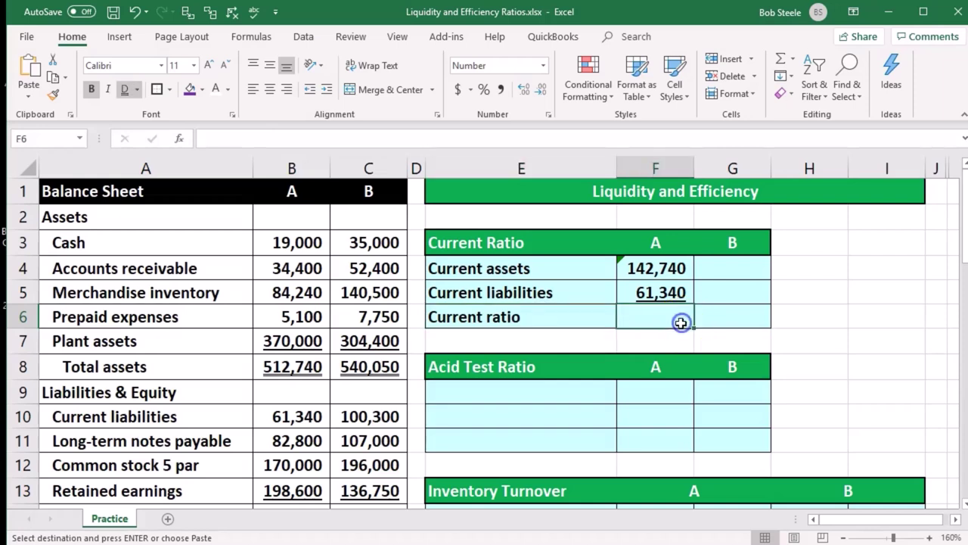
{"action": "type", "text": "="}
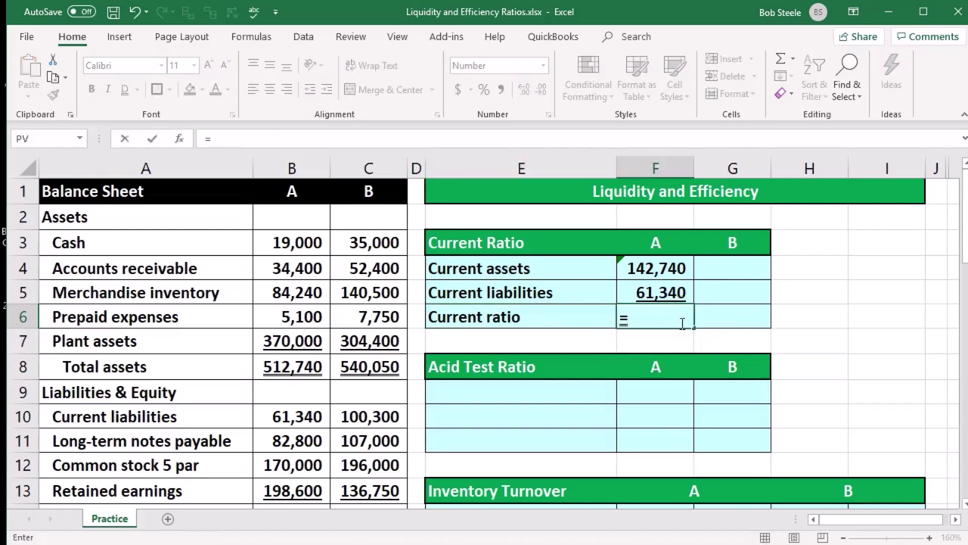
{"action": "left_click", "coordinate": [665, 274]}
{"action": "type", "text": "/"}
{"action": "left_click", "coordinate": [624, 292]}
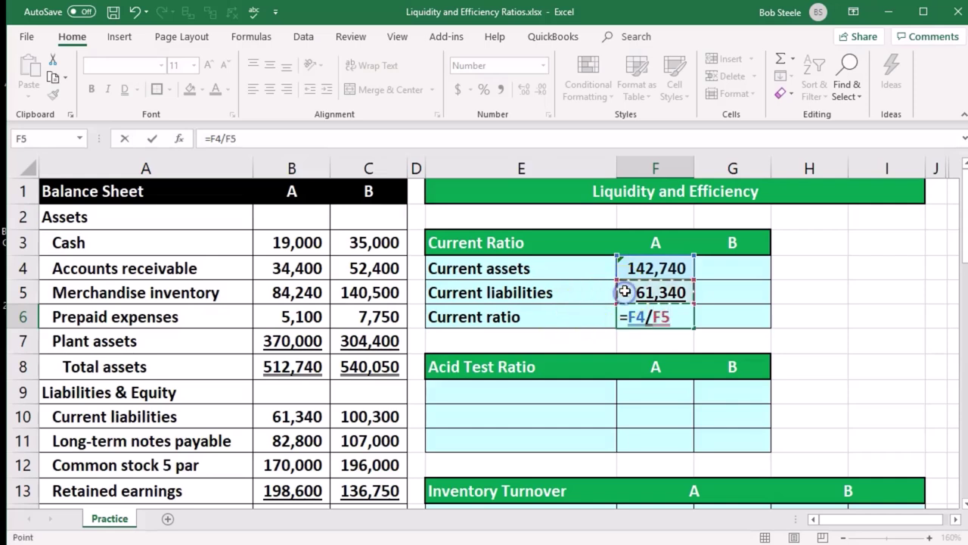
{"action": "key", "text": "Return"}
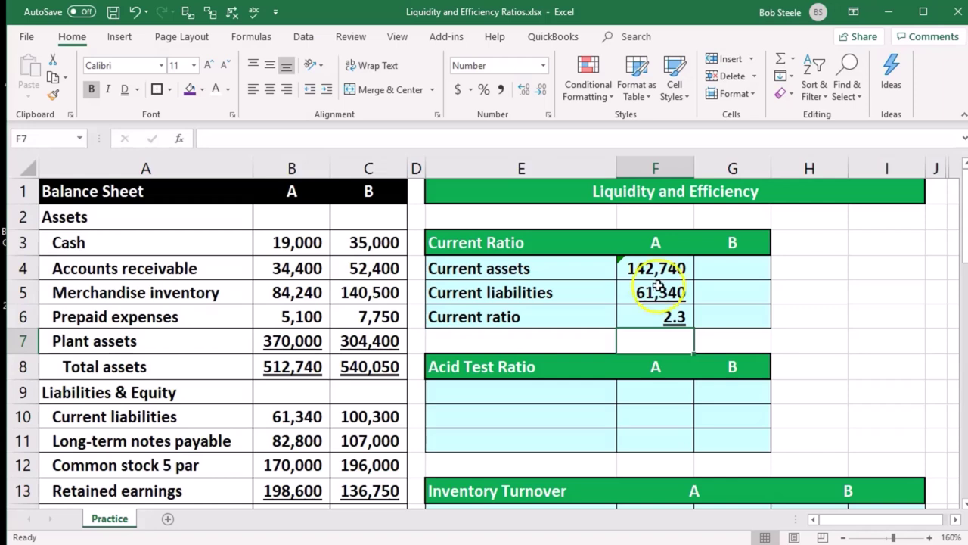
Step: Total company B's current assets in G4 with a SUM of cash through prepaid expenses, C3:C6
{"action": "left_click", "coordinate": [730, 269]}
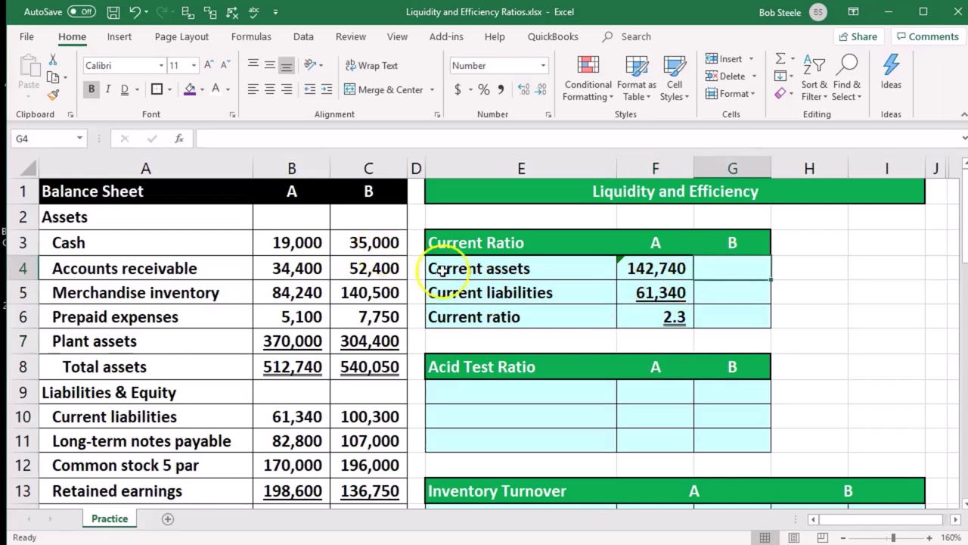
{"action": "left_click_drag", "start_coordinate": [640, 276], "coordinate": [642, 315]}
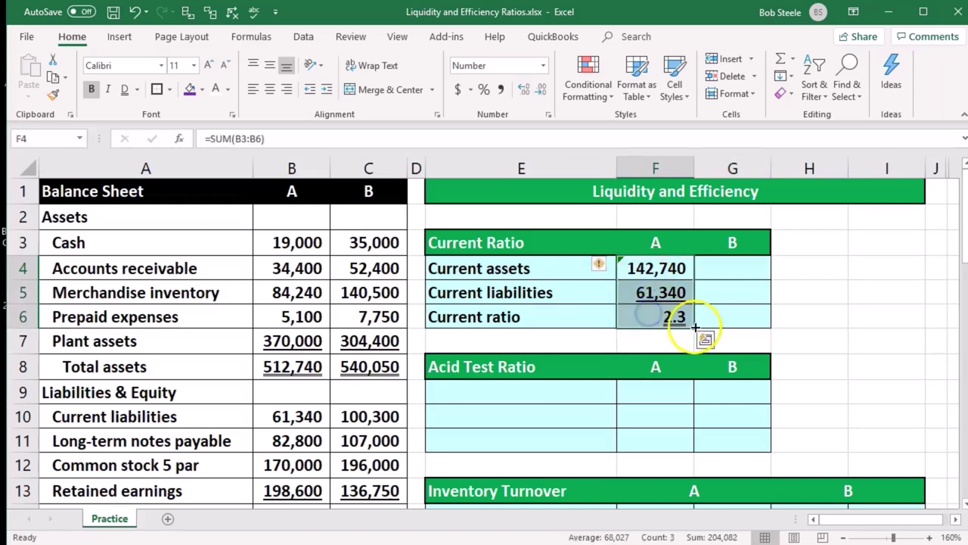
{"action": "left_click", "coordinate": [711, 274]}
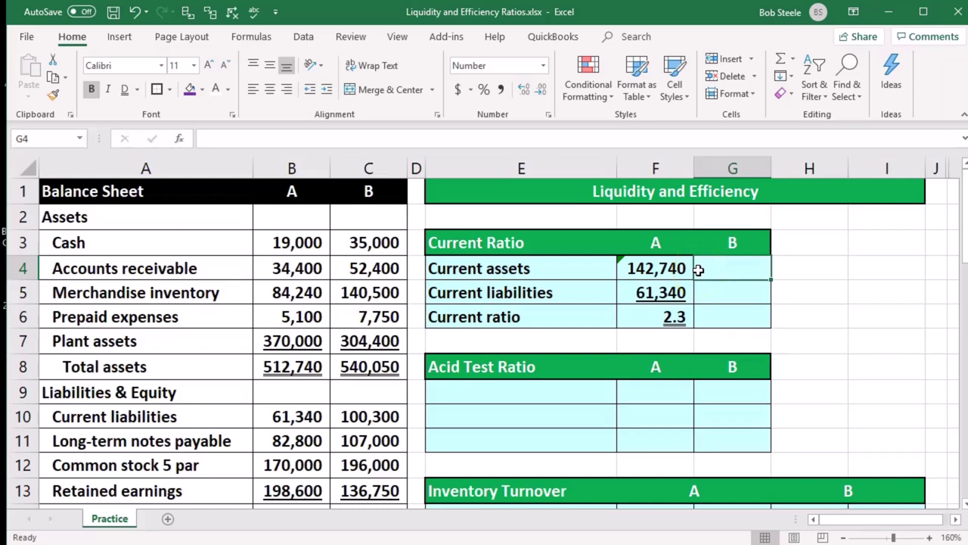
{"action": "left_click", "coordinate": [366, 244]}
{"action": "left_click_drag", "start_coordinate": [365, 243], "coordinate": [362, 315]}
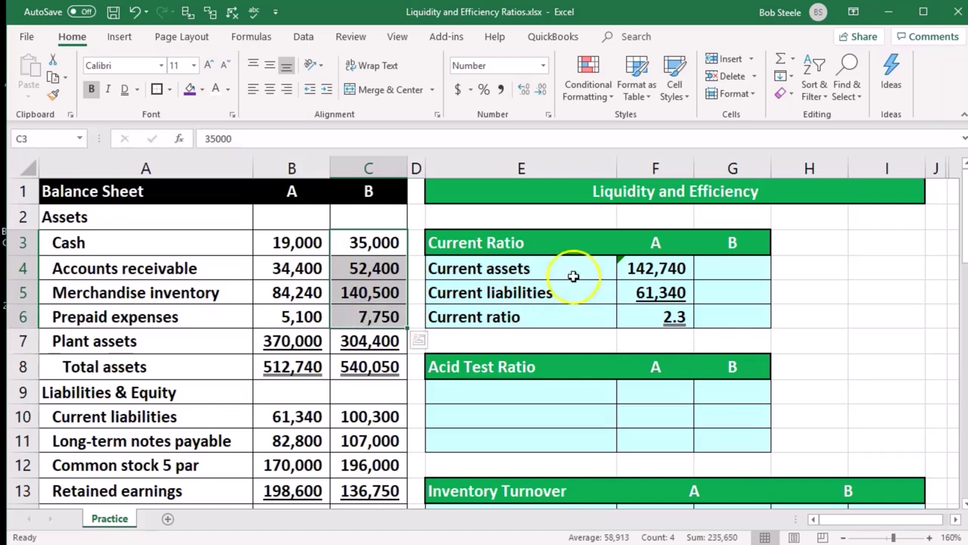
{"action": "left_click", "coordinate": [731, 261]}
{"action": "type", "text": "="}
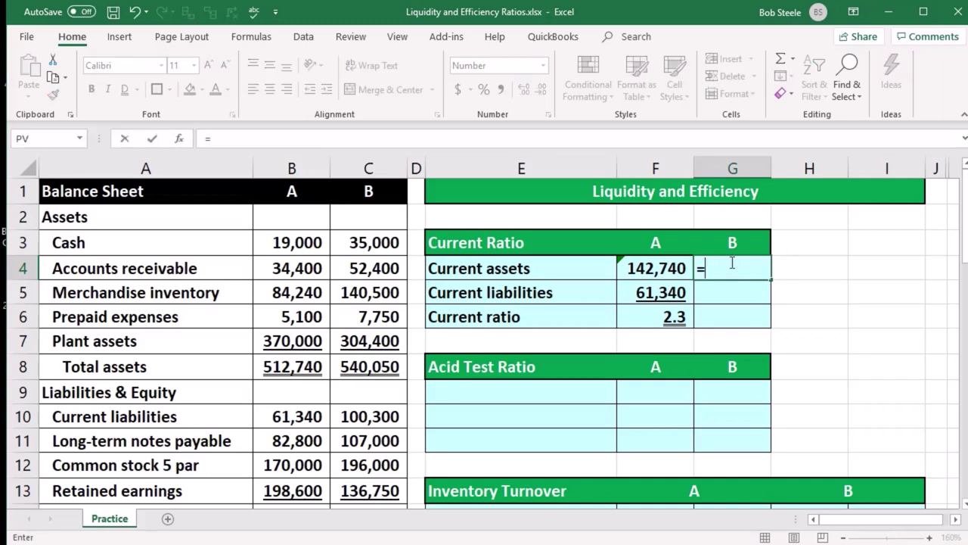
{"action": "type", "text": "sum"}
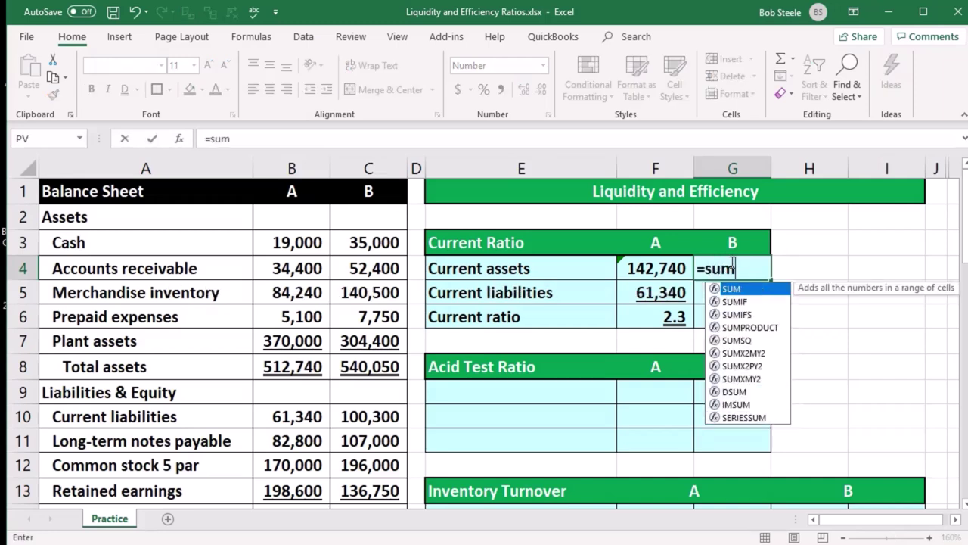
{"action": "type", "text": "("}
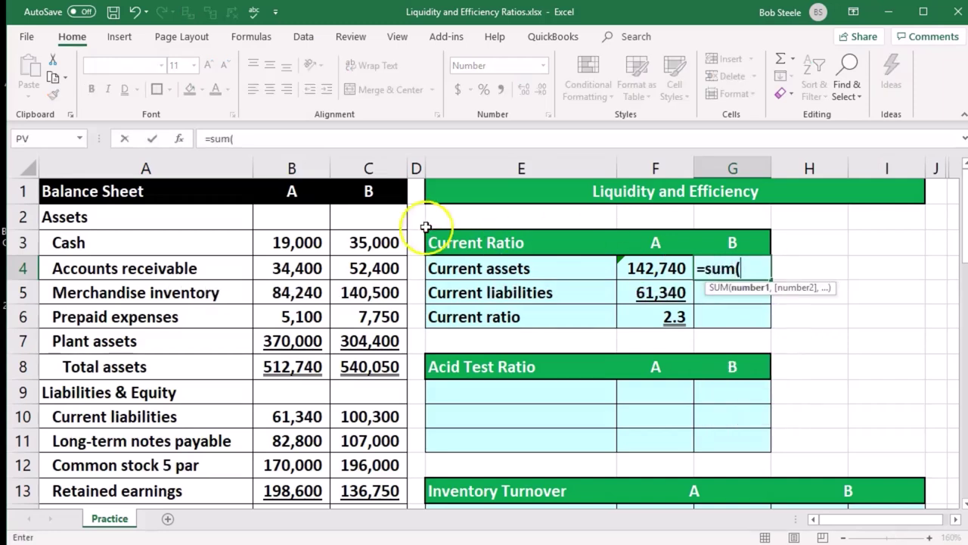
{"action": "left_click_drag", "start_coordinate": [391, 246], "coordinate": [396, 317]}
{"action": "key", "text": "Return"}
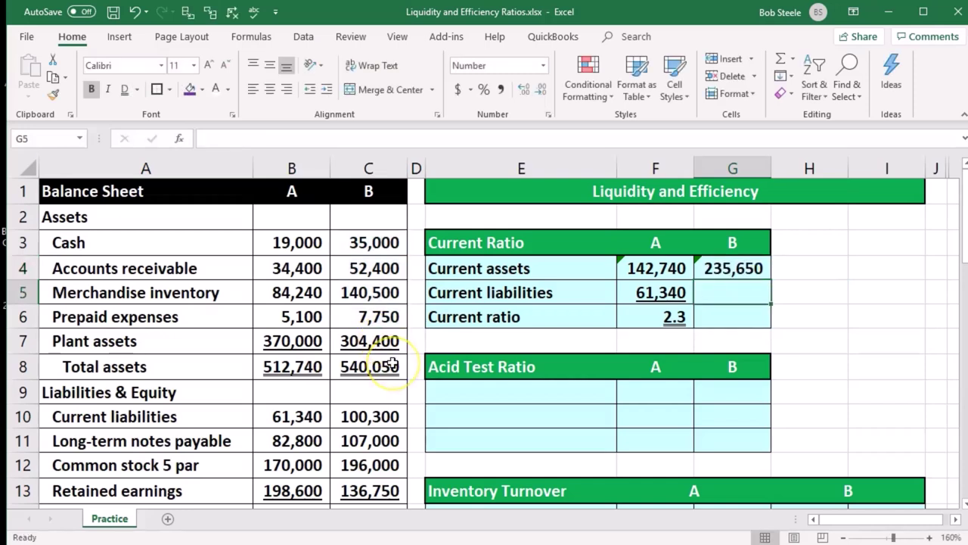
Step: Link G5 to company B's current liabilities in C10 of the balance sheet
{"action": "type", "text": "="}
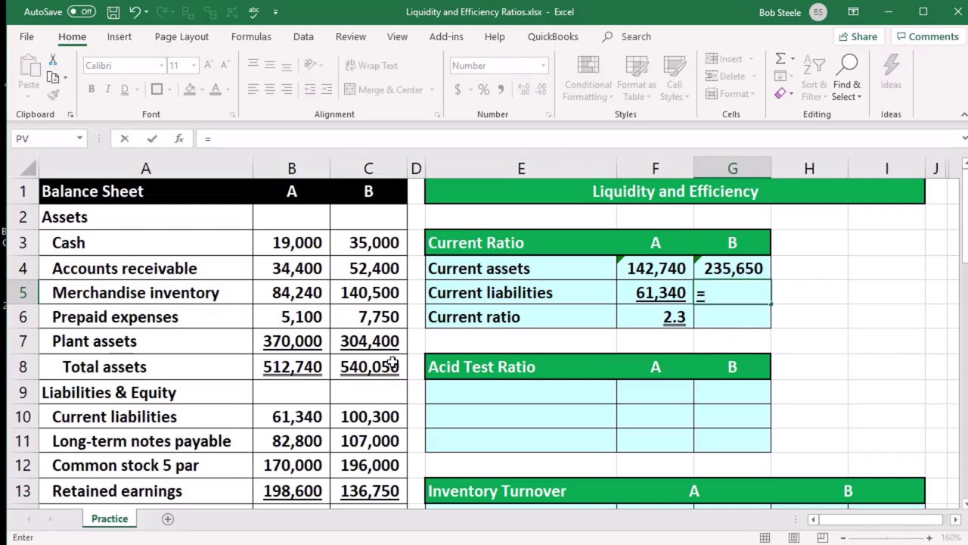
{"action": "left_click", "coordinate": [369, 416]}
{"action": "key", "text": "Return"}
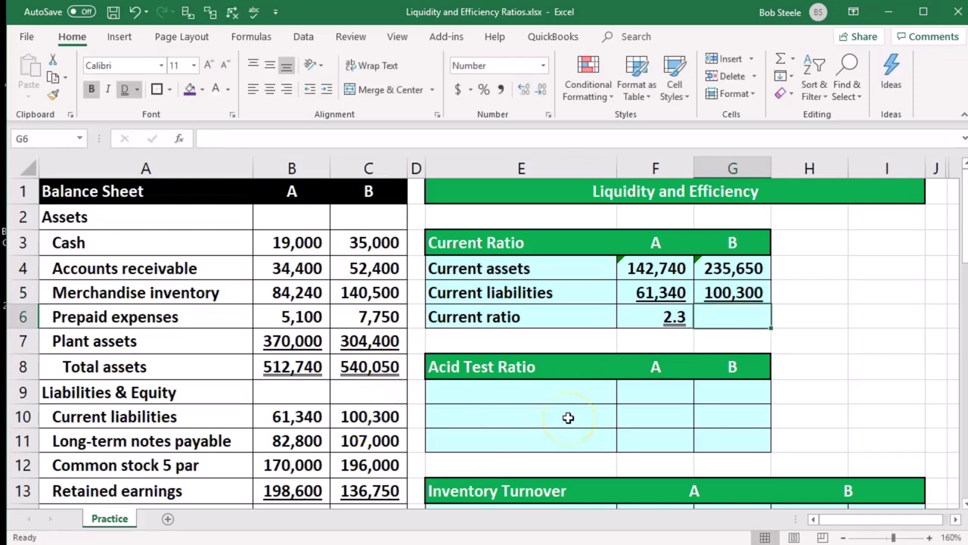
Step: Calculate company B's current ratio in G6 with the formula =G4/G5
{"action": "type", "text": "="}
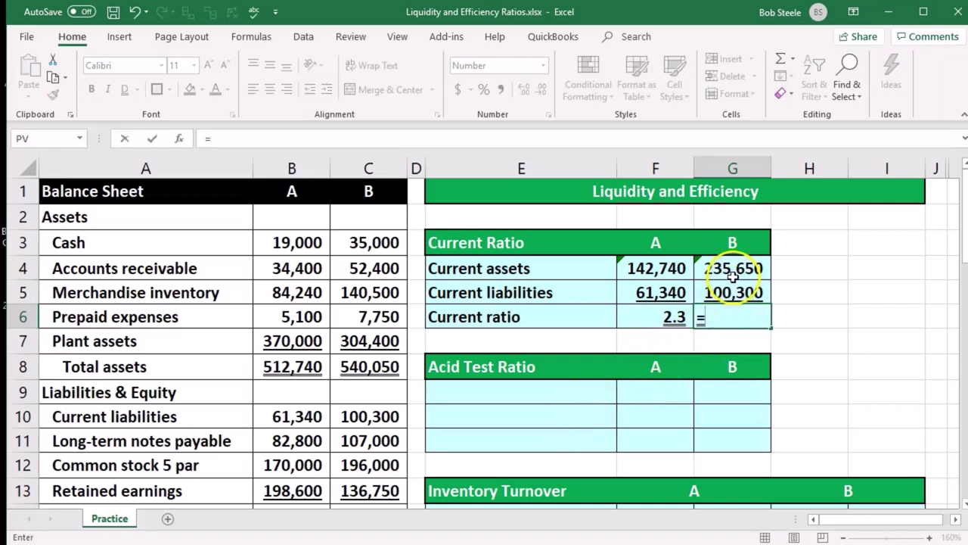
{"action": "left_click", "coordinate": [733, 275]}
{"action": "type", "text": "/"}
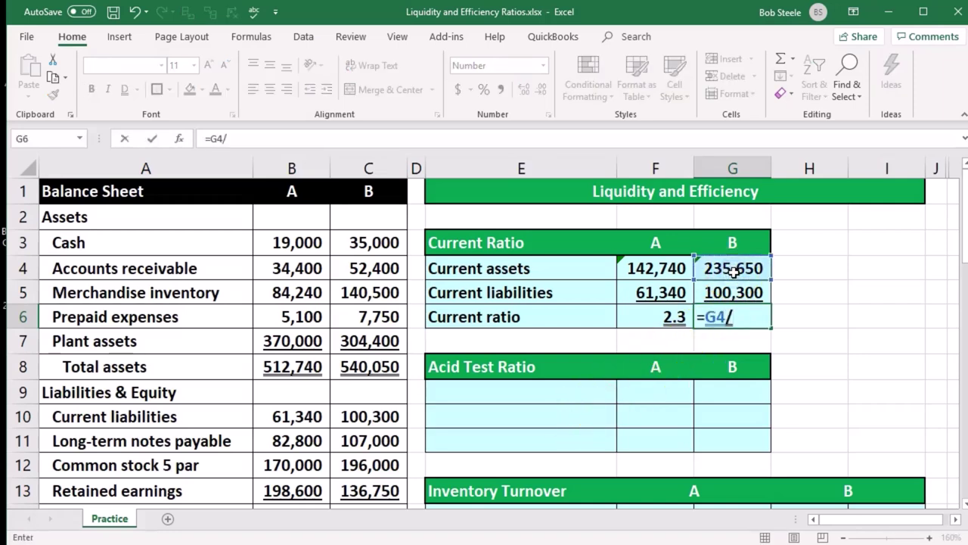
{"action": "left_click", "coordinate": [725, 292]}
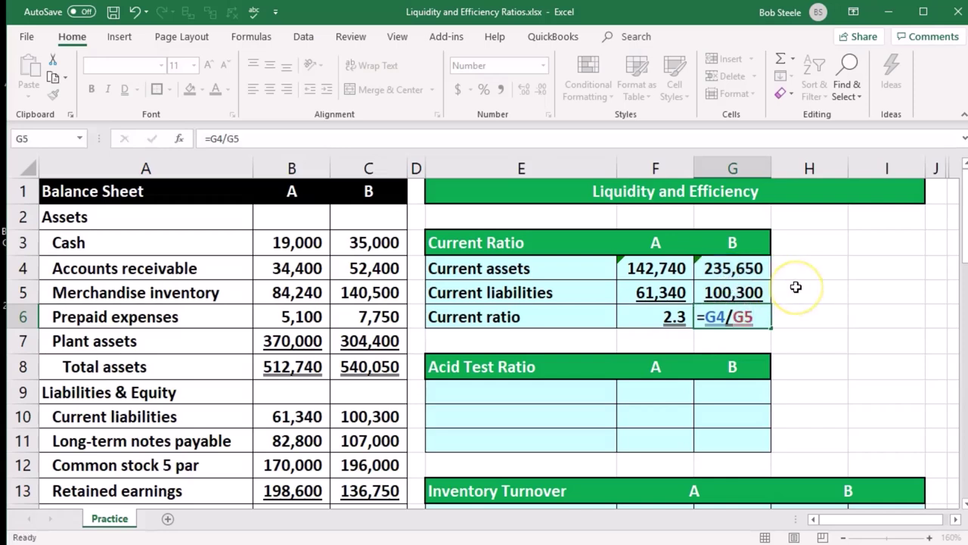
{"action": "key", "text": "Return"}
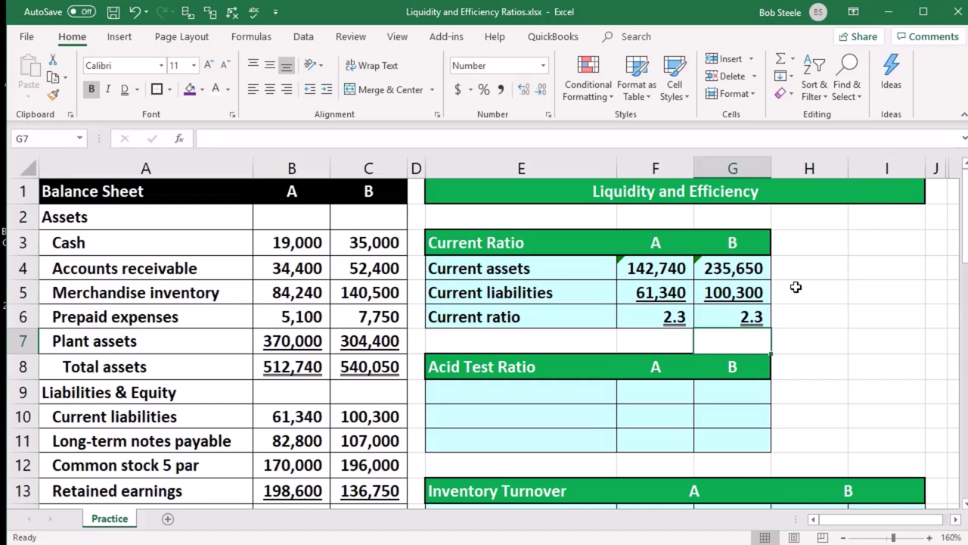
Step: Check company B's current ratio in G6 at three decimal places and restore it to one decimal place
{"action": "left_click", "coordinate": [649, 268]}
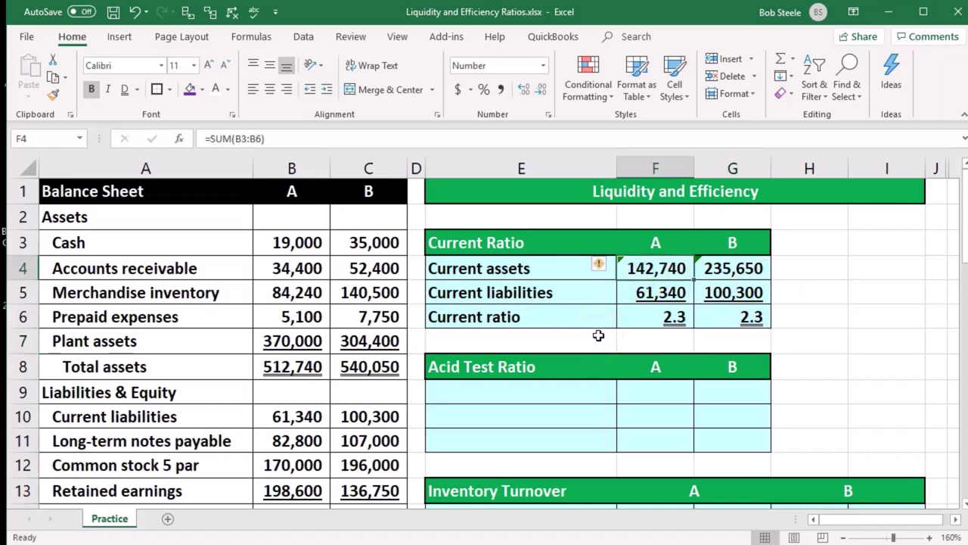
{"action": "key", "text": "Down"}
{"action": "key", "text": "Down"}
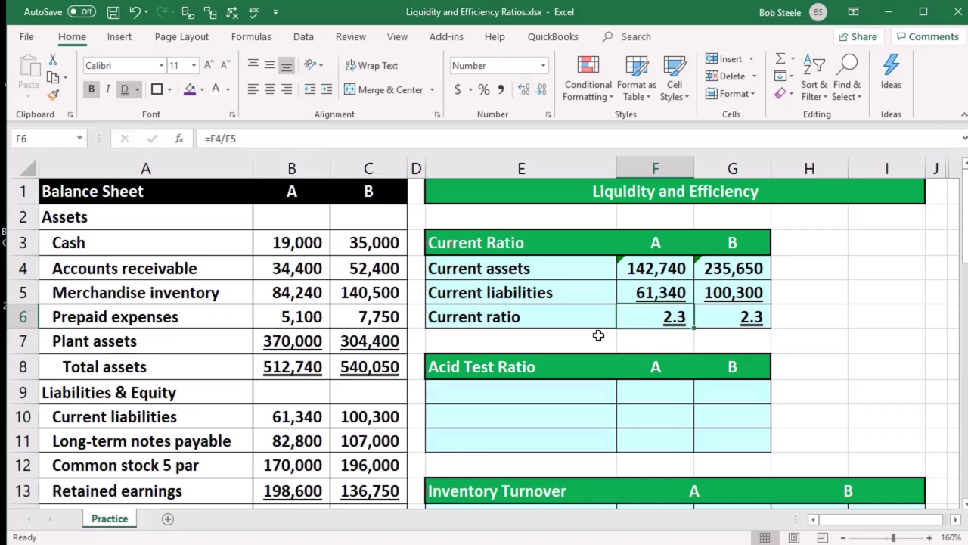
{"action": "key", "text": "Right"}
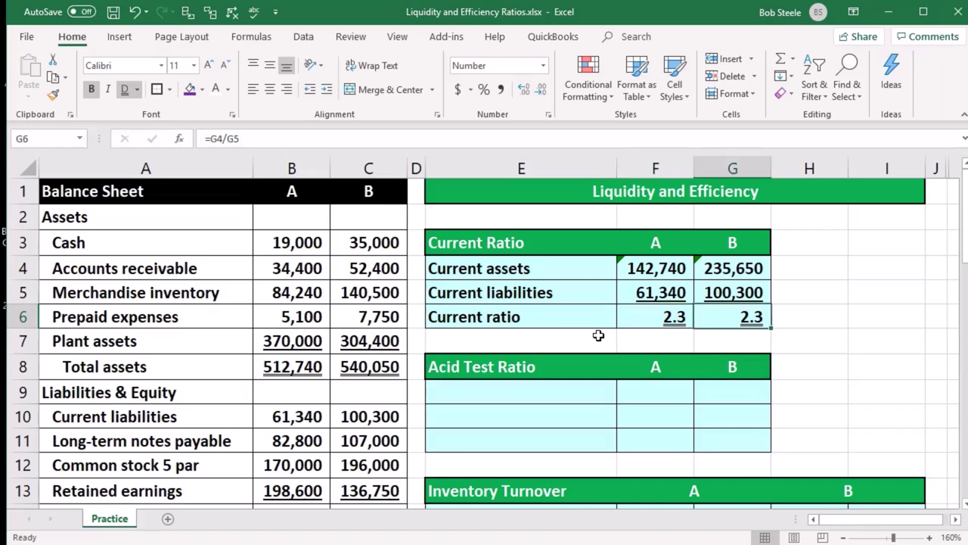
{"action": "left_click", "coordinate": [523, 90]}
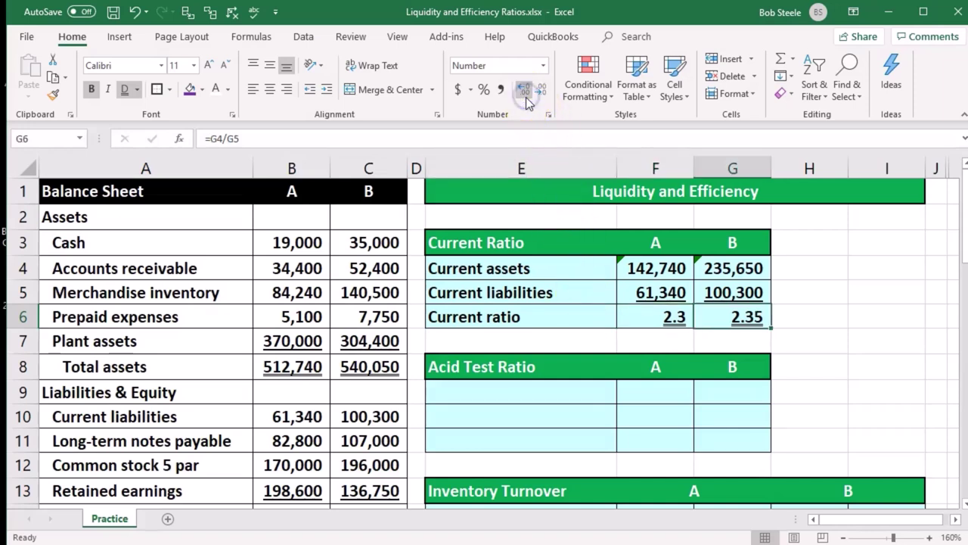
{"action": "left_click", "coordinate": [523, 90]}
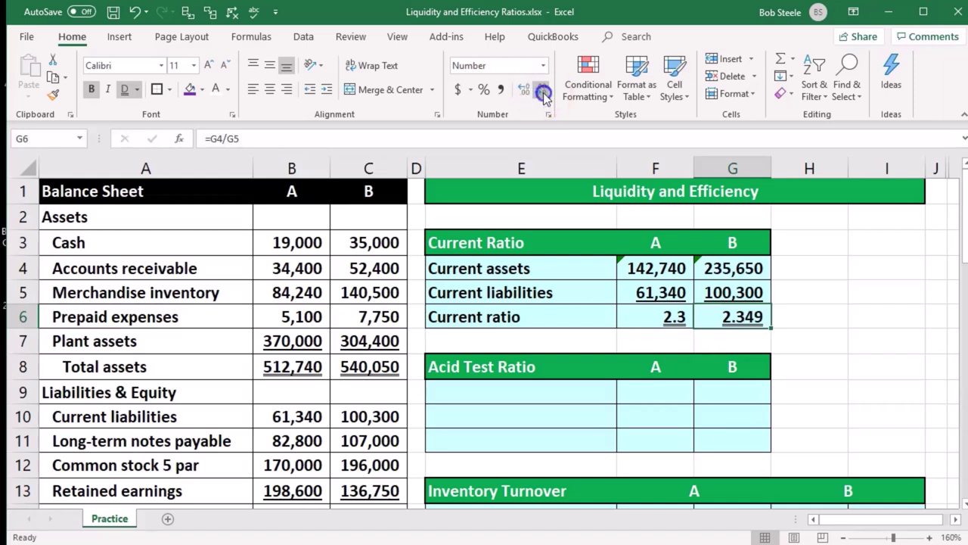
{"action": "left_click", "coordinate": [545, 99]}
{"action": "left_click", "coordinate": [545, 100]}
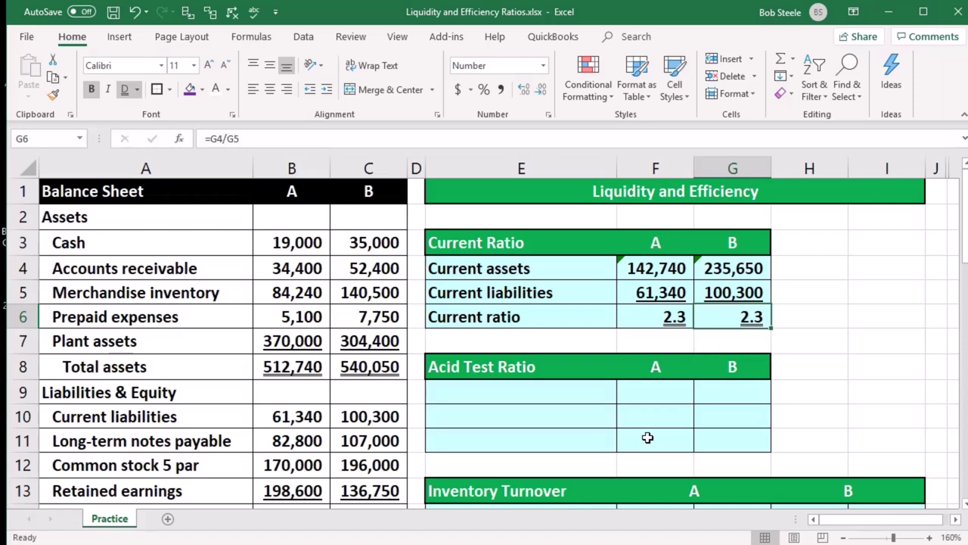
Step: Review the current assets and current liabilities of both companies in the Current Ratio table
{"action": "left_click", "coordinate": [661, 441]}
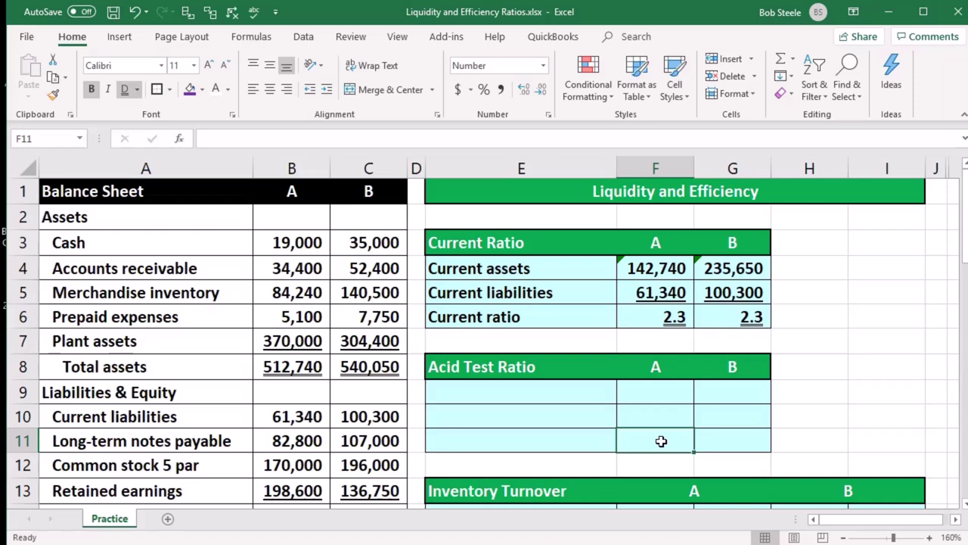
{"action": "left_click", "coordinate": [632, 270]}
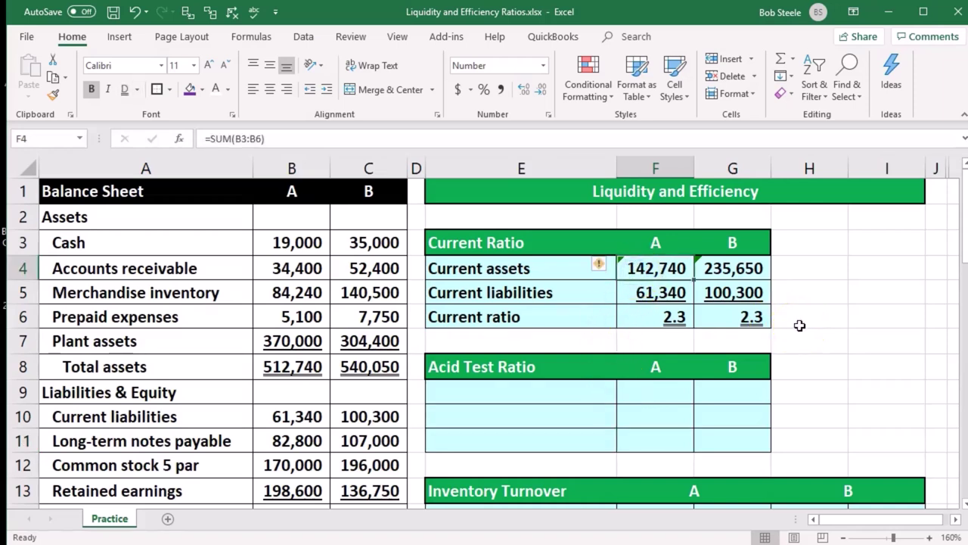
{"action": "key", "text": "Down"}
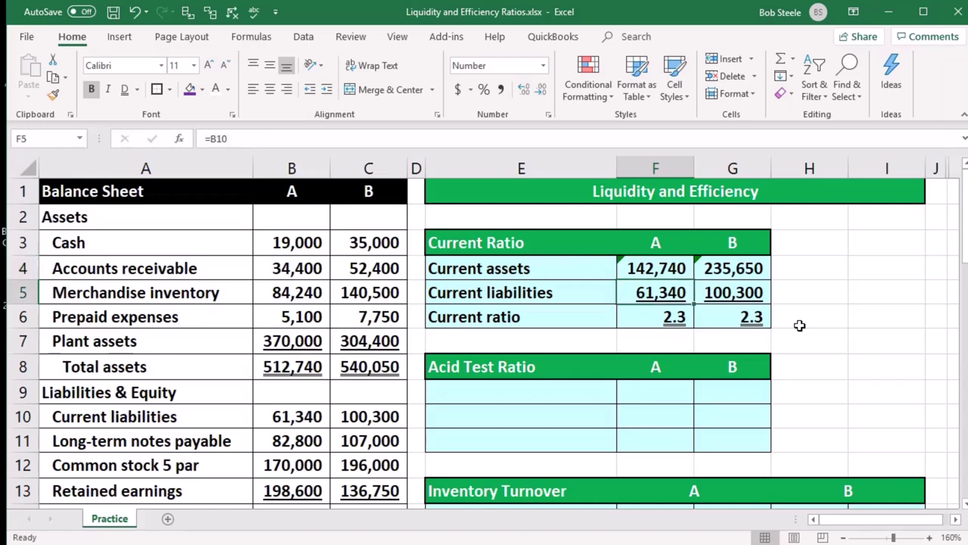
{"action": "key", "text": "Up"}
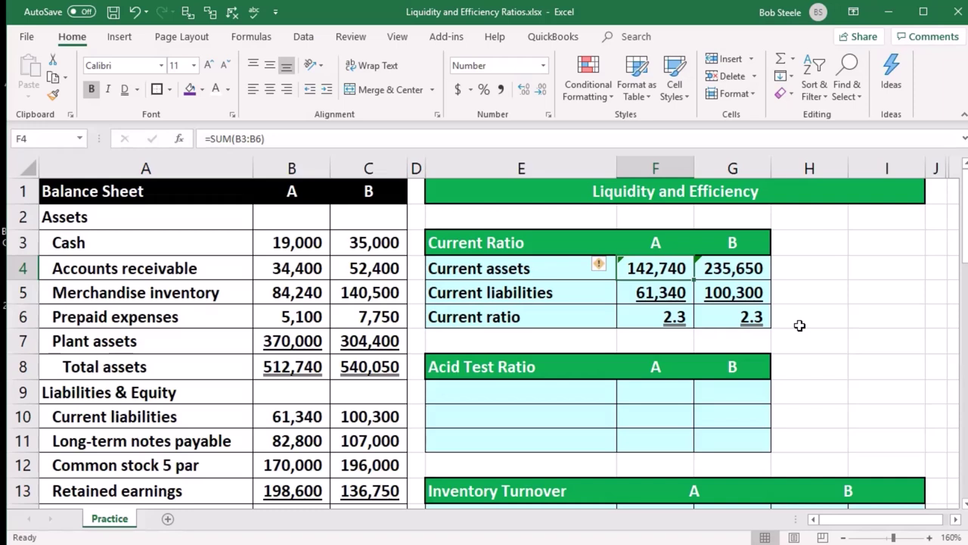
{"action": "key", "text": "Down"}
{"action": "key", "text": "Right"}
{"action": "key", "text": "Up"}
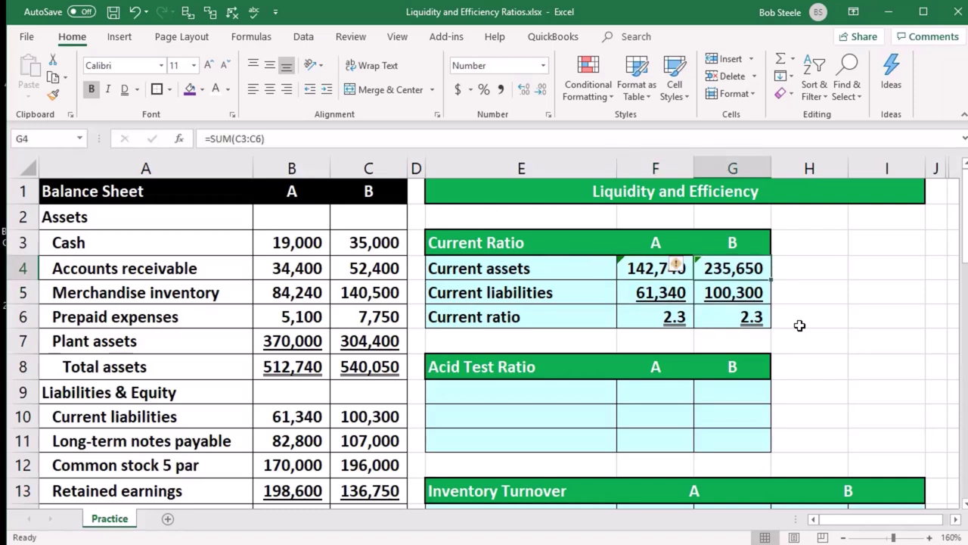
{"action": "key", "text": "Down"}
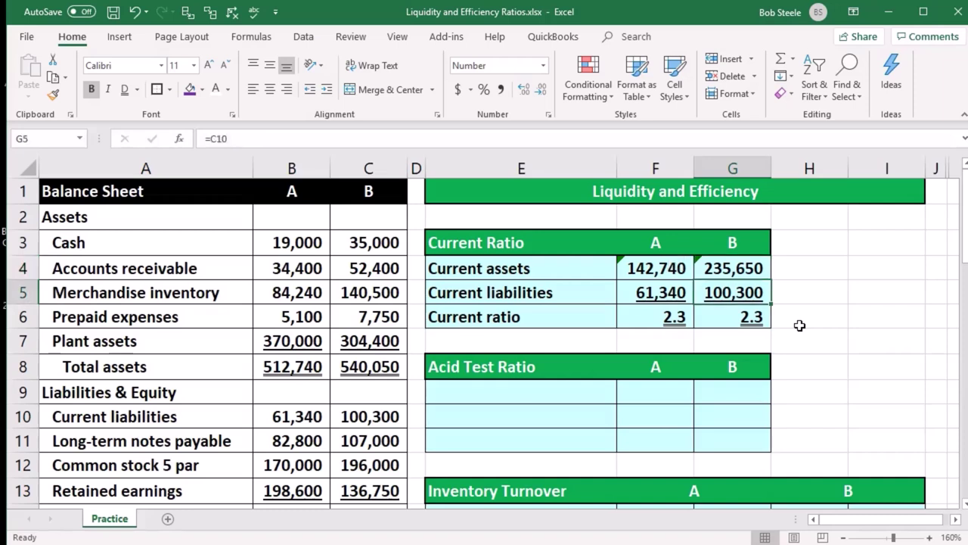
{"action": "key", "text": "Up"}
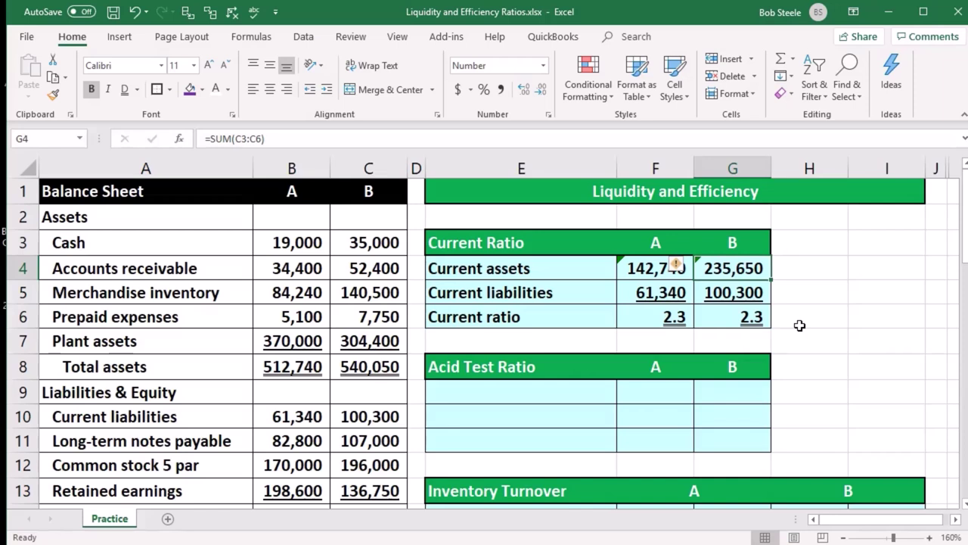
{"action": "left_click", "coordinate": [565, 275]}
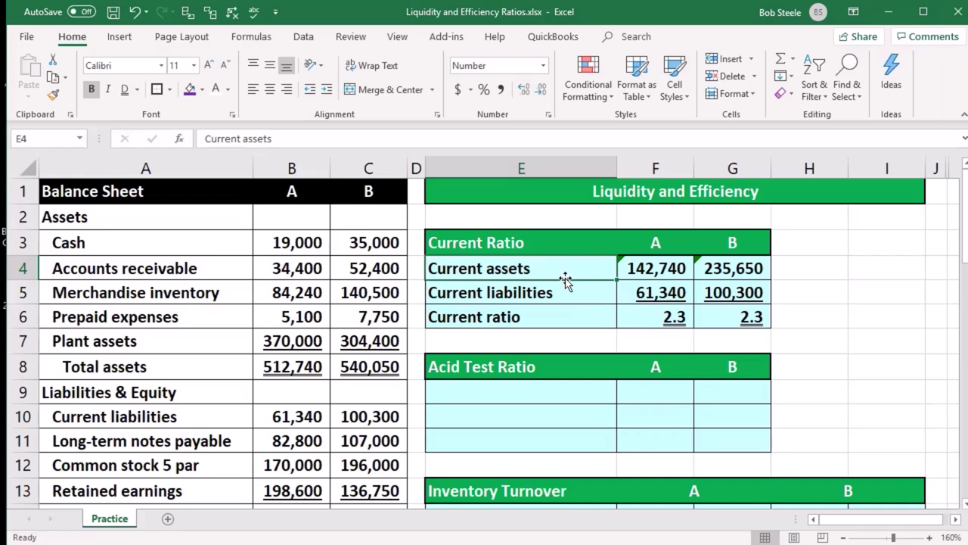
{"action": "key", "text": "Down"}
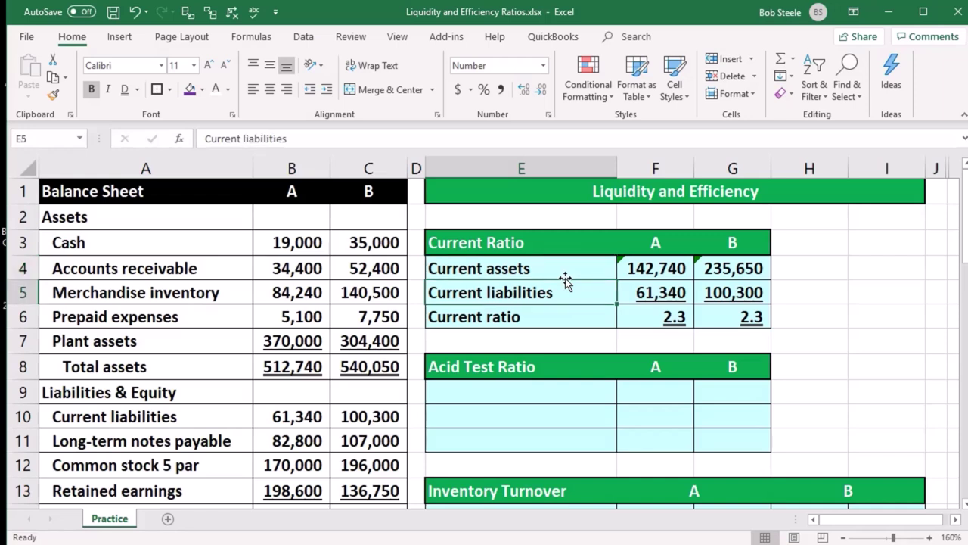
{"action": "key", "text": "Up"}
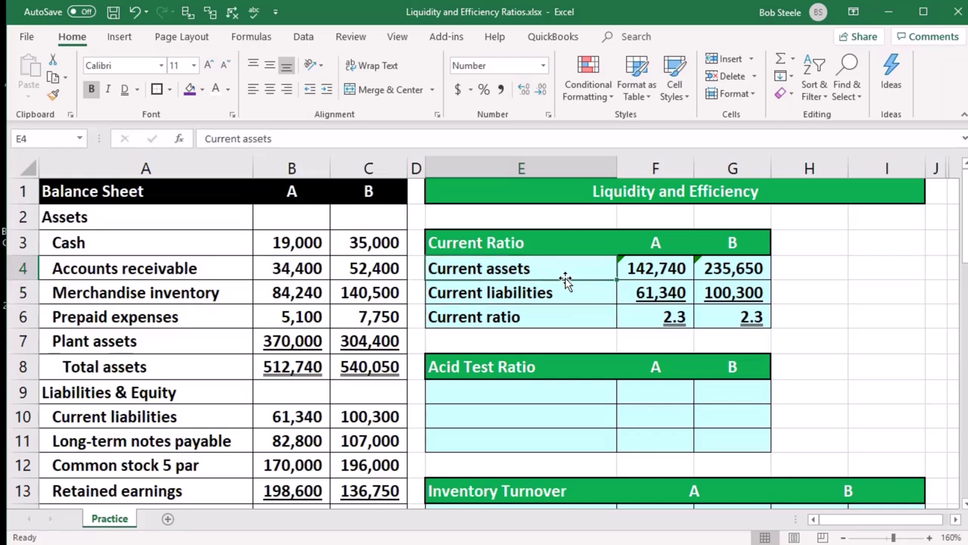
{"action": "left_click", "coordinate": [565, 295]}
Step: Paste the label "Quick assets" in E9 of the Acid Test Ratio table
{"action": "left_click", "coordinate": [320, 247]}
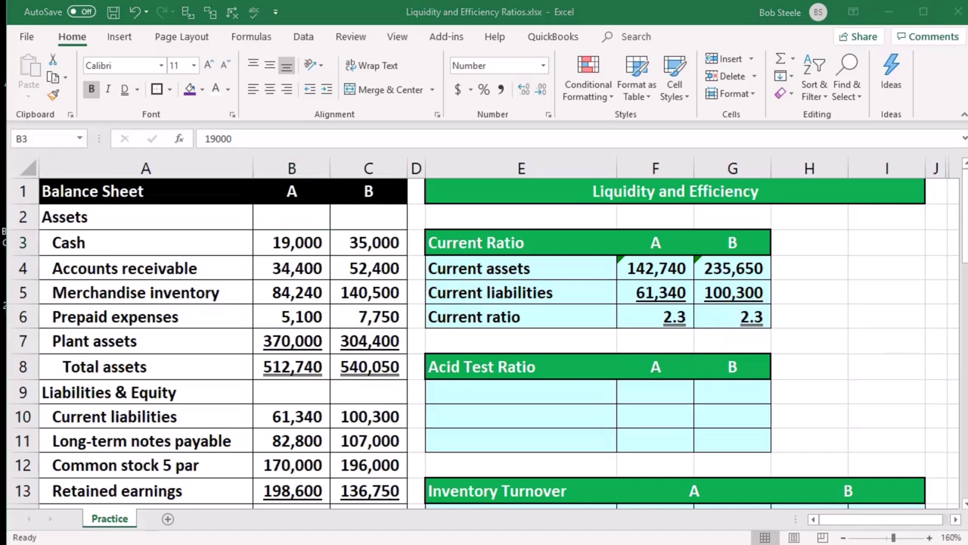
{"action": "left_click", "coordinate": [547, 395]}
{"action": "key", "text": "ctrl+v"}
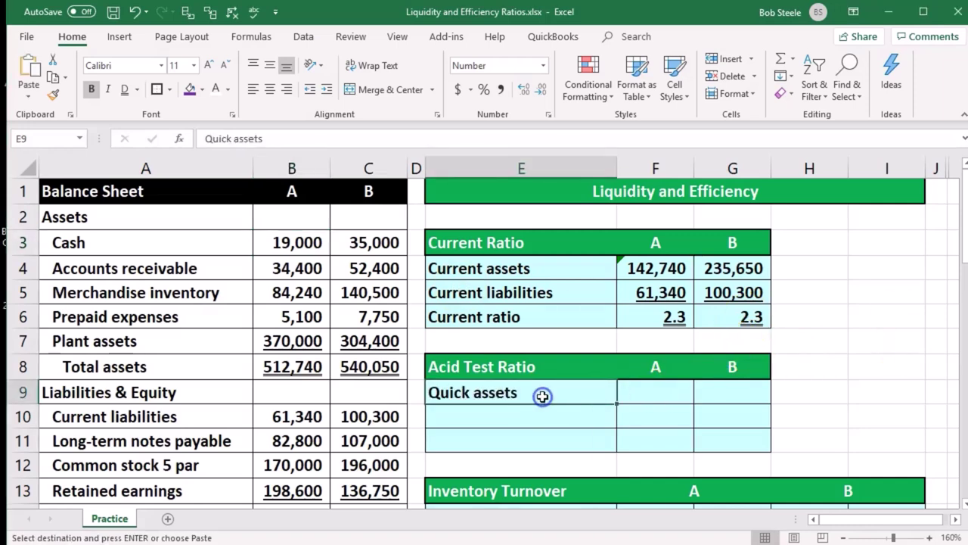
Step: Calculate company A's quick assets in F9 by summing cash and accounts receivable with =SUM(B3:B4)
{"action": "left_click", "coordinate": [297, 241]}
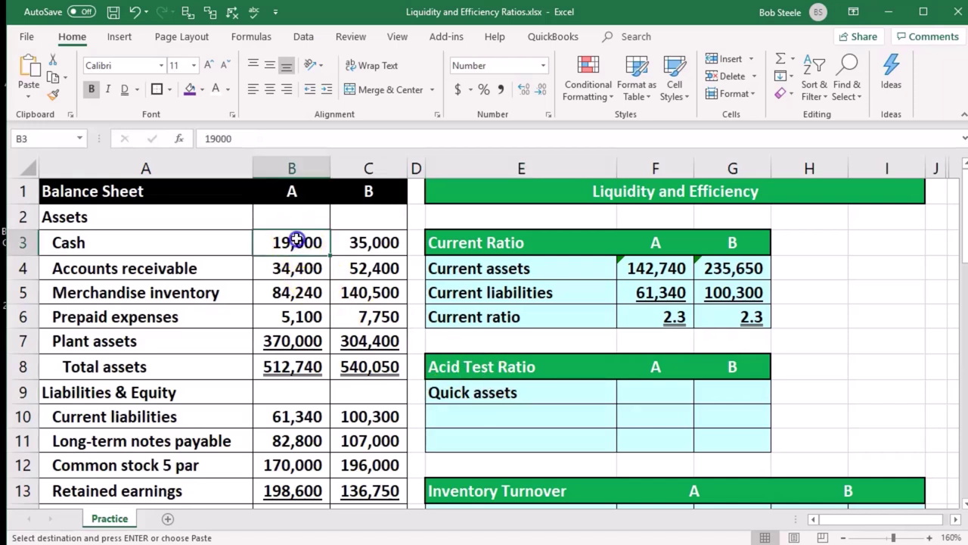
{"action": "left_click_drag", "start_coordinate": [297, 241], "coordinate": [296, 280]}
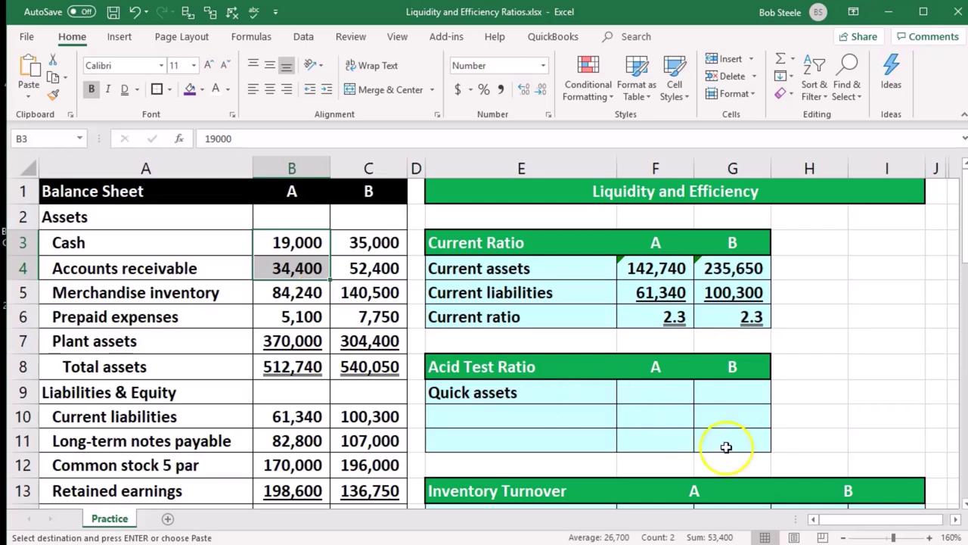
{"action": "left_click", "coordinate": [661, 398]}
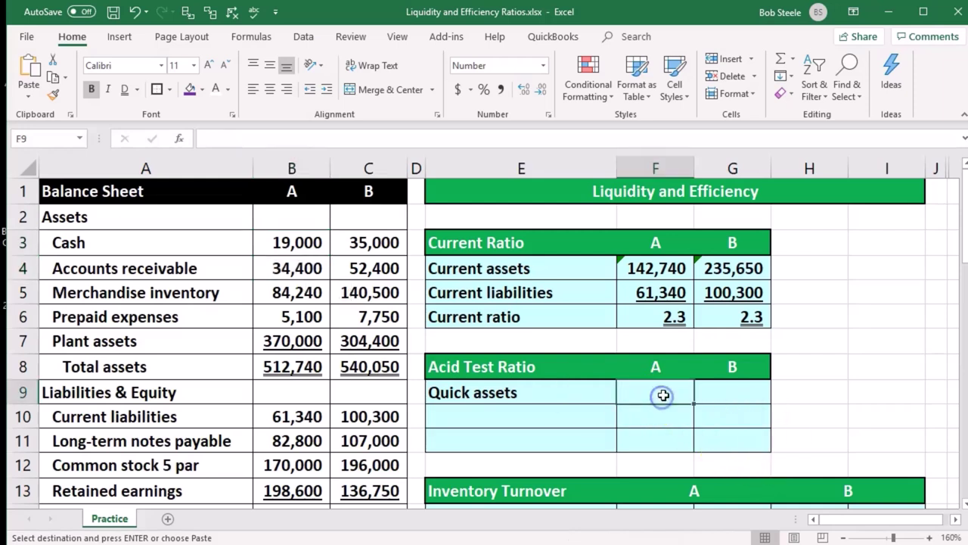
{"action": "key", "text": "Escape"}
{"action": "type", "text": "=sum("}
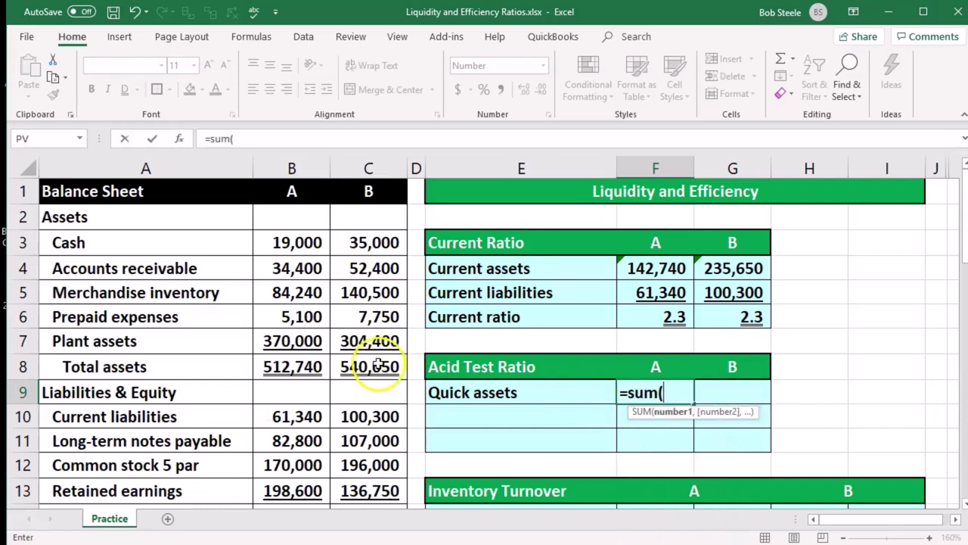
{"action": "left_click", "coordinate": [292, 242]}
{"action": "left_click_drag", "start_coordinate": [292, 243], "coordinate": [296, 264]}
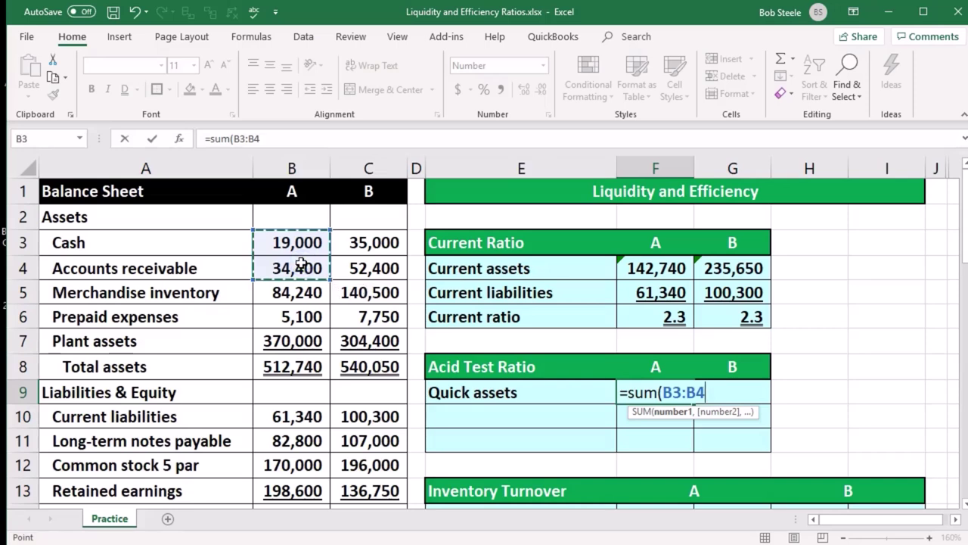
{"action": "key", "text": "Return"}
Step: Link the "Current liabilities" label into E10 with =E5 and company A's current liabilities into F10 with =B10
{"action": "left_click", "coordinate": [489, 411]}
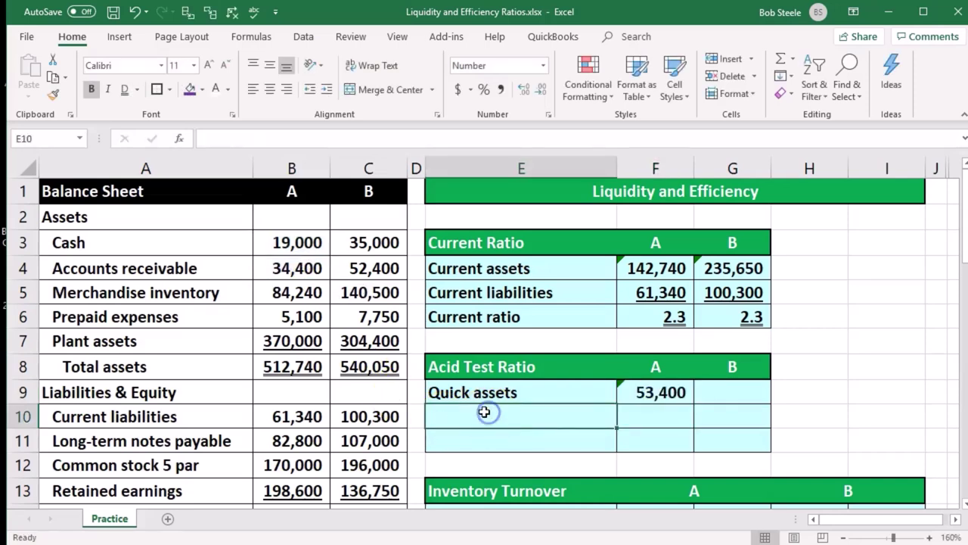
{"action": "type", "text": "="}
{"action": "left_click", "coordinate": [493, 294]}
{"action": "key", "text": "Tab"}
{"action": "type", "text": "="}
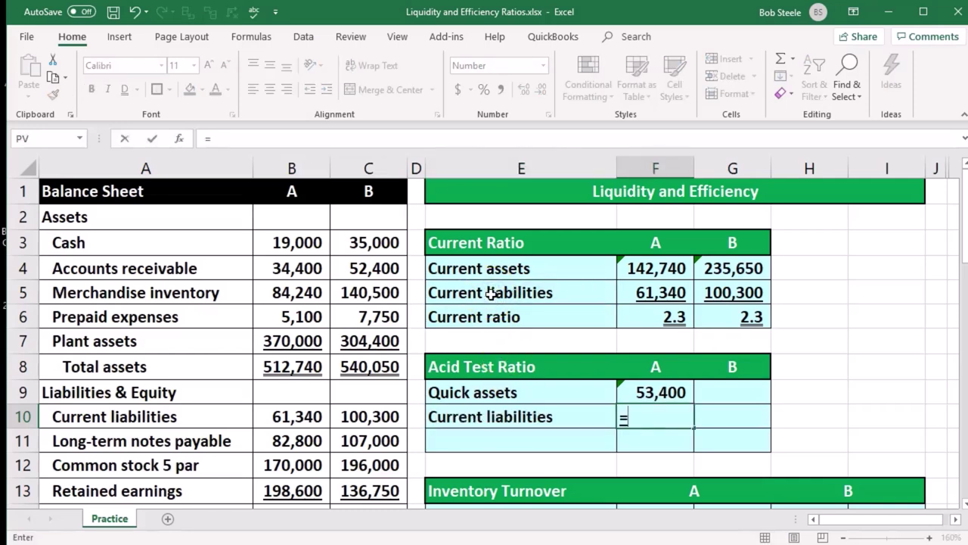
{"action": "left_click", "coordinate": [303, 425]}
{"action": "key", "text": "Return"}
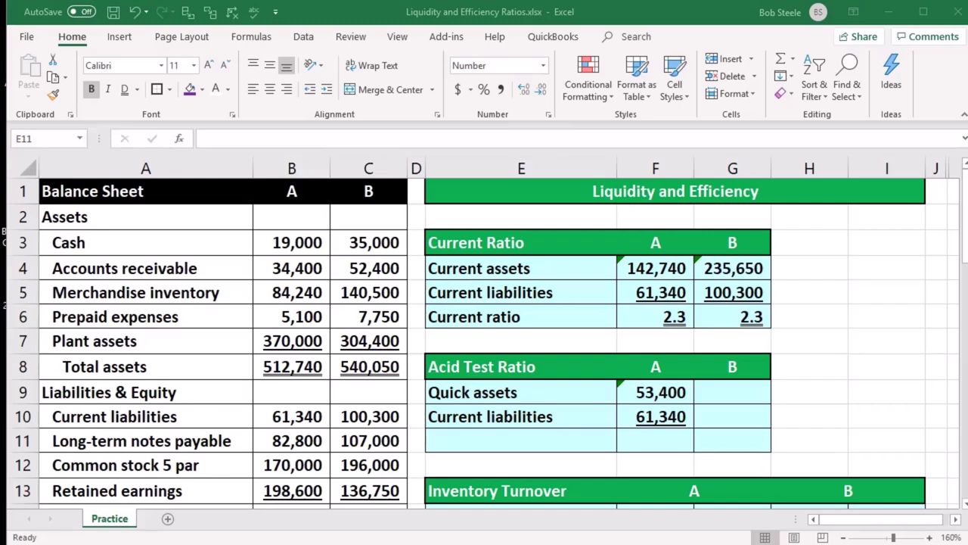
Step: Label E11 "Acid test ratio" and calculate company A's ratio in F11 with the formula =F9/F10
{"action": "left_click", "coordinate": [510, 434]}
{"action": "type", "text": "Acid test ratio"}
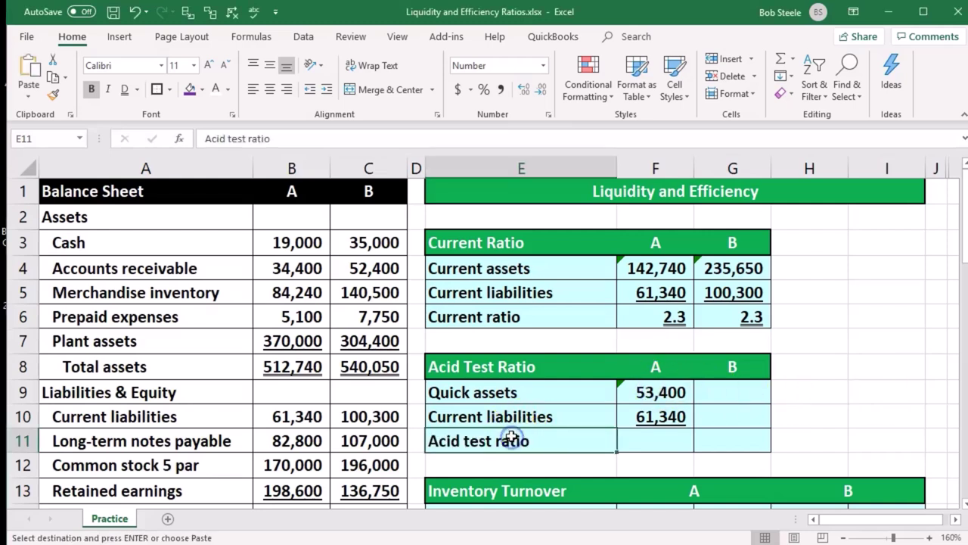
{"action": "key", "text": "Tab"}
{"action": "type", "text": "="}
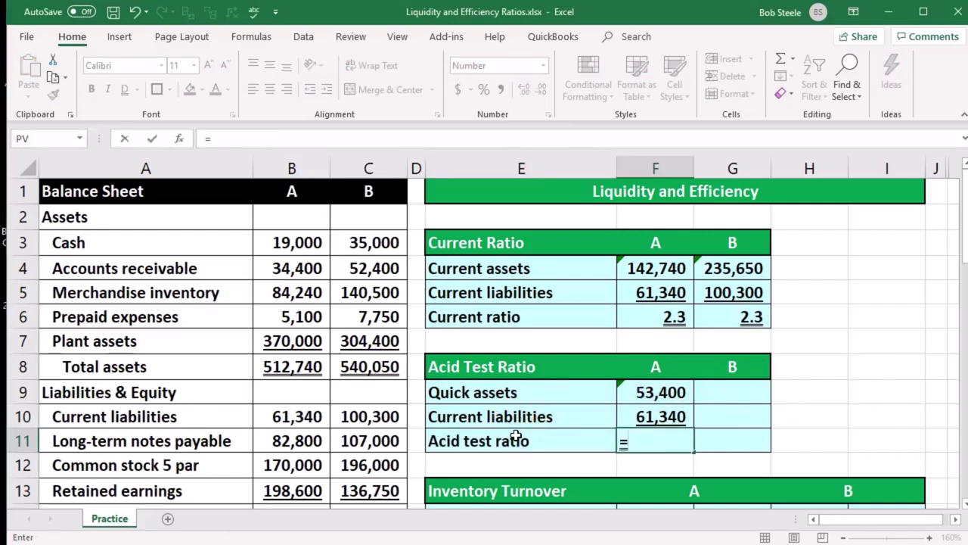
{"action": "left_click", "coordinate": [644, 398]}
{"action": "type", "text": "/"}
{"action": "left_click", "coordinate": [649, 415]}
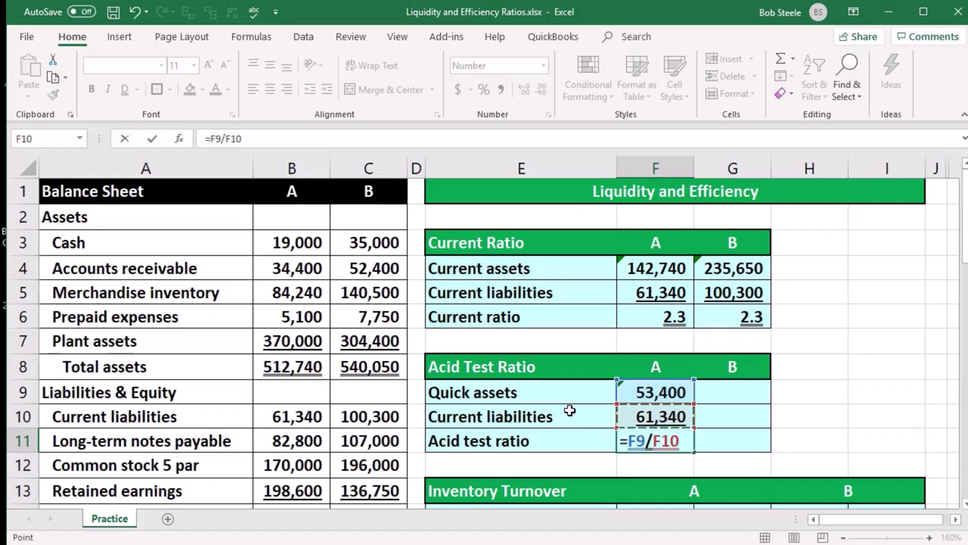
{"action": "key", "text": "Return"}
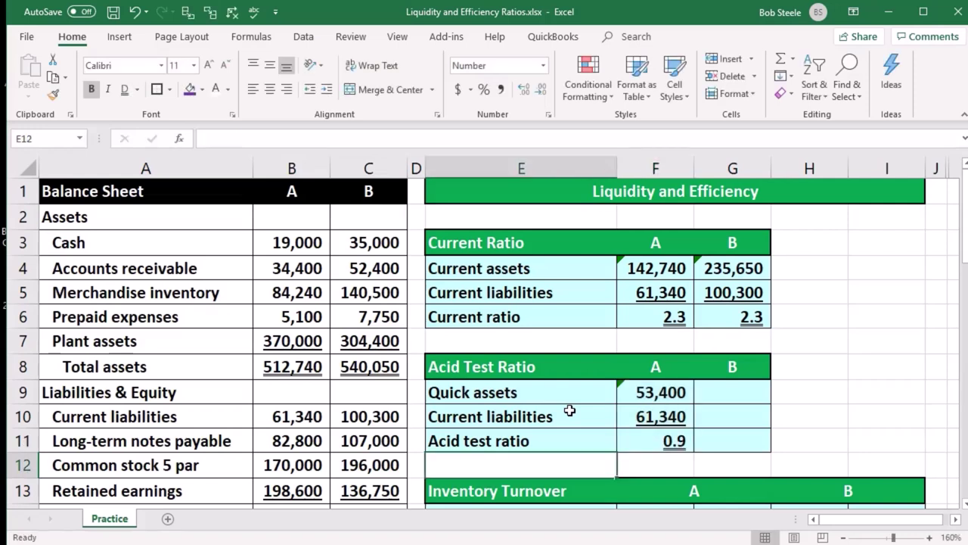
Step: Compare company A's acid test ratio and its components with the current ratio figures above
{"action": "left_click", "coordinate": [674, 442]}
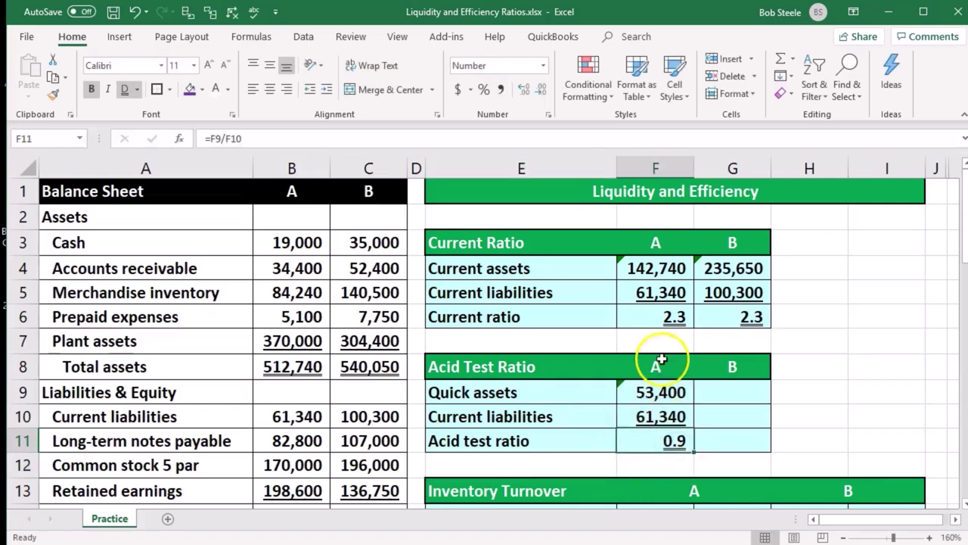
{"action": "left_click", "coordinate": [647, 322]}
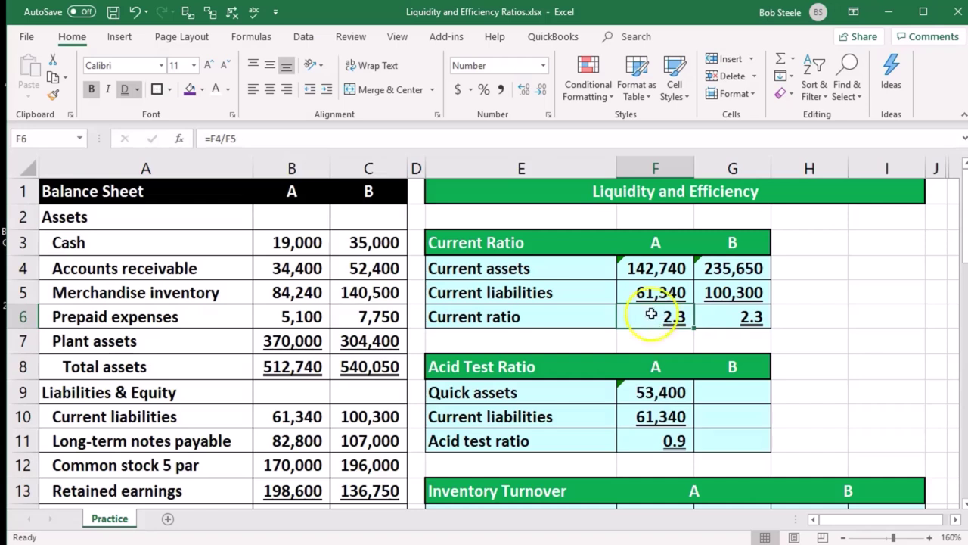
{"action": "left_click", "coordinate": [653, 270]}
{"action": "left_click", "coordinate": [659, 395]}
{"action": "left_click", "coordinate": [664, 425]}
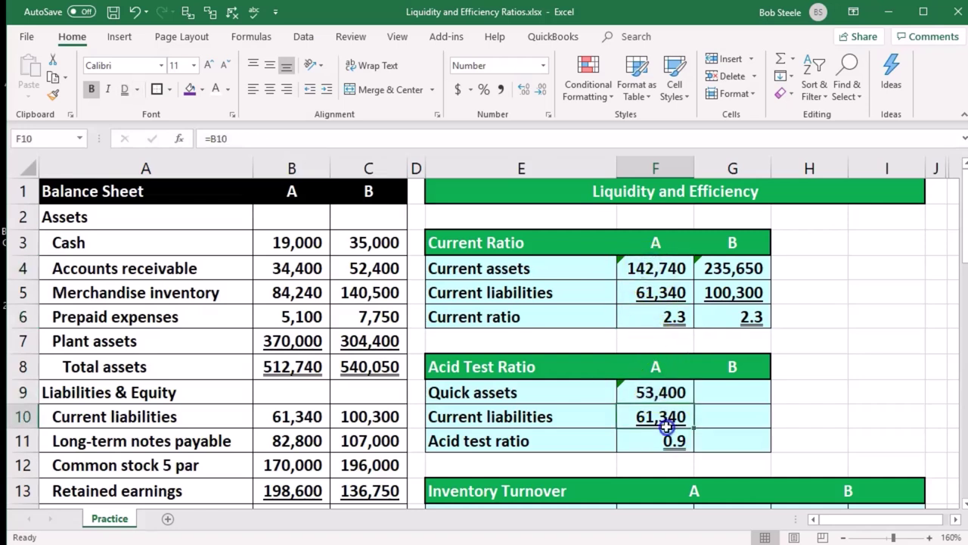
Step: Calculate company B's quick assets in G9 with =SUM(C3:C4) and link its current liabilities into G10 with =C10
{"action": "left_click", "coordinate": [740, 394]}
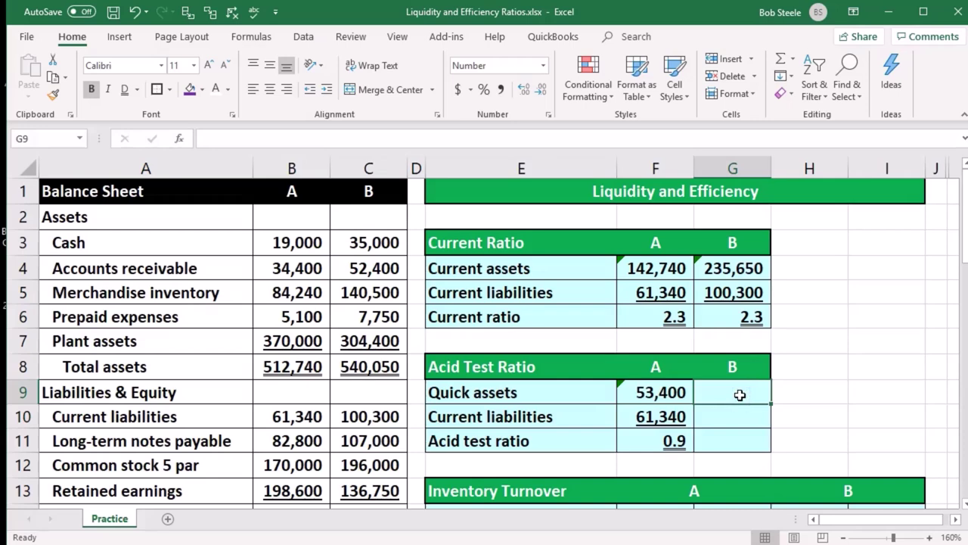
{"action": "type", "text": "=sum("}
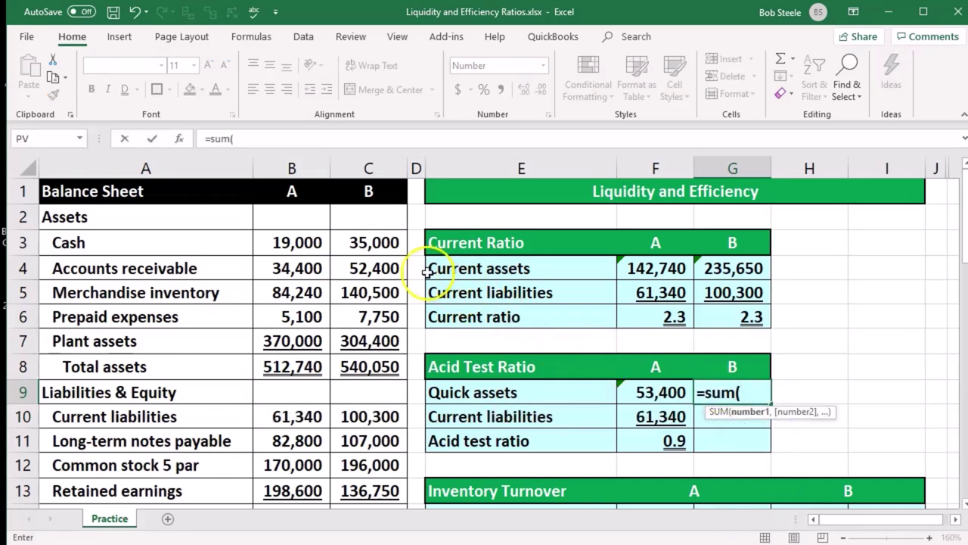
{"action": "left_click", "coordinate": [387, 247]}
{"action": "left_click_drag", "start_coordinate": [389, 248], "coordinate": [395, 267]}
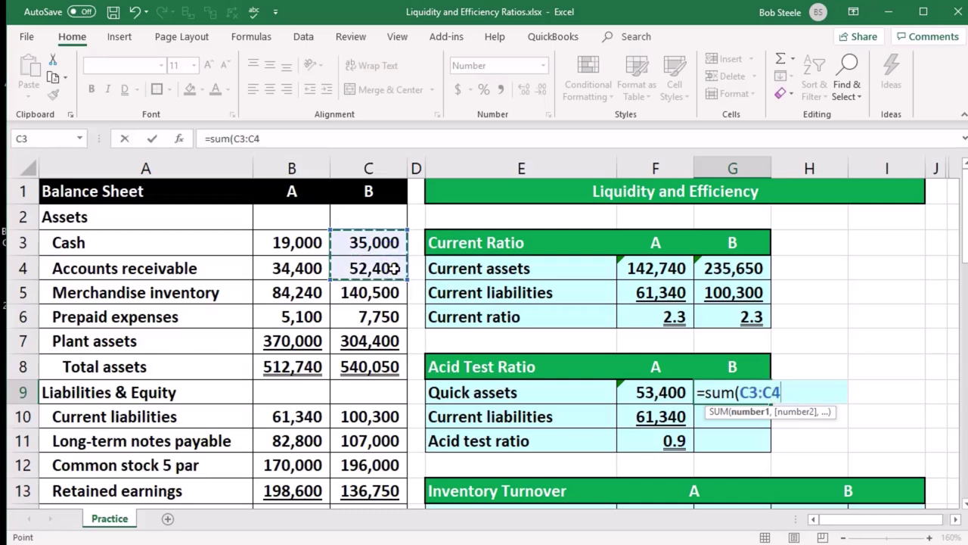
{"action": "key", "text": "Return"}
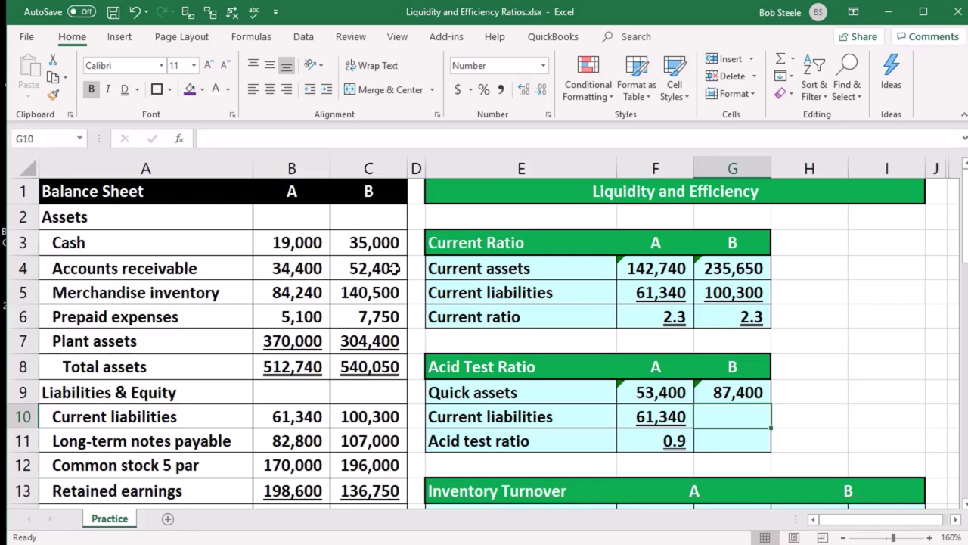
{"action": "type", "text": "="}
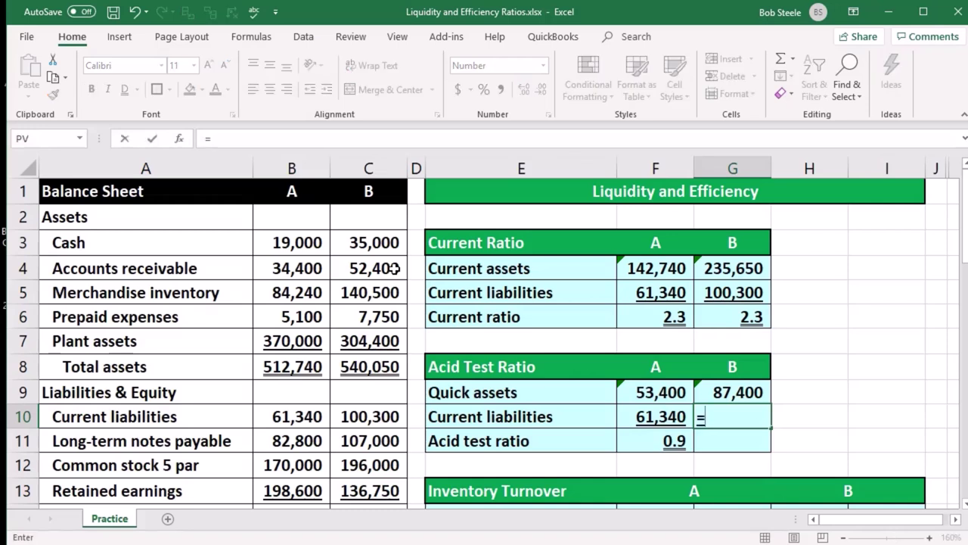
{"action": "left_click", "coordinate": [339, 414]}
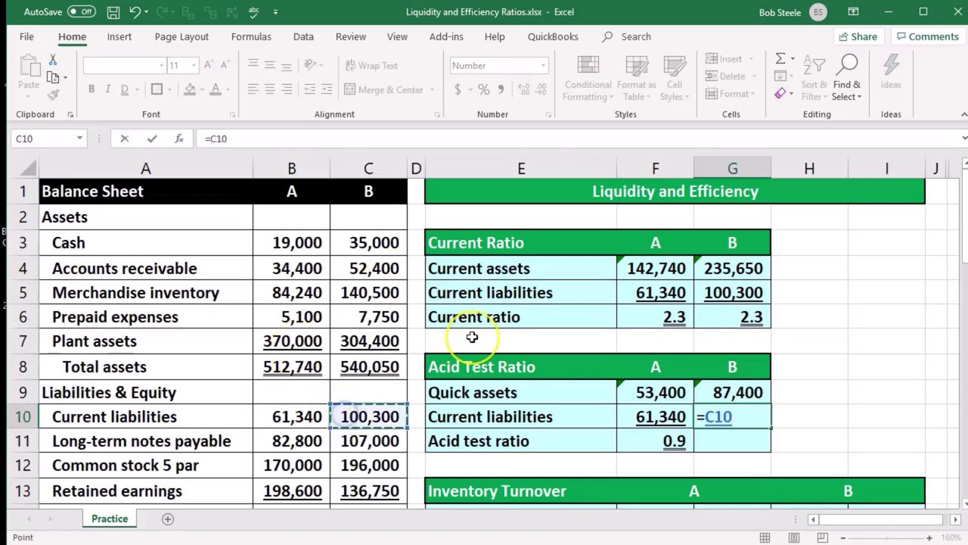
{"action": "key", "text": "Return"}
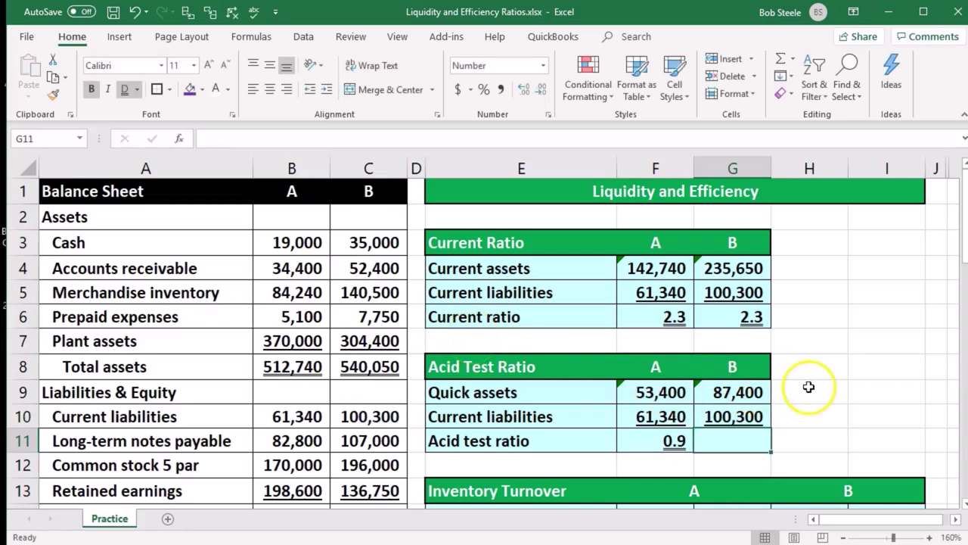
Step: Calculate company B's acid test ratio in G11 with the formula =G9/G10
{"action": "type", "text": "="}
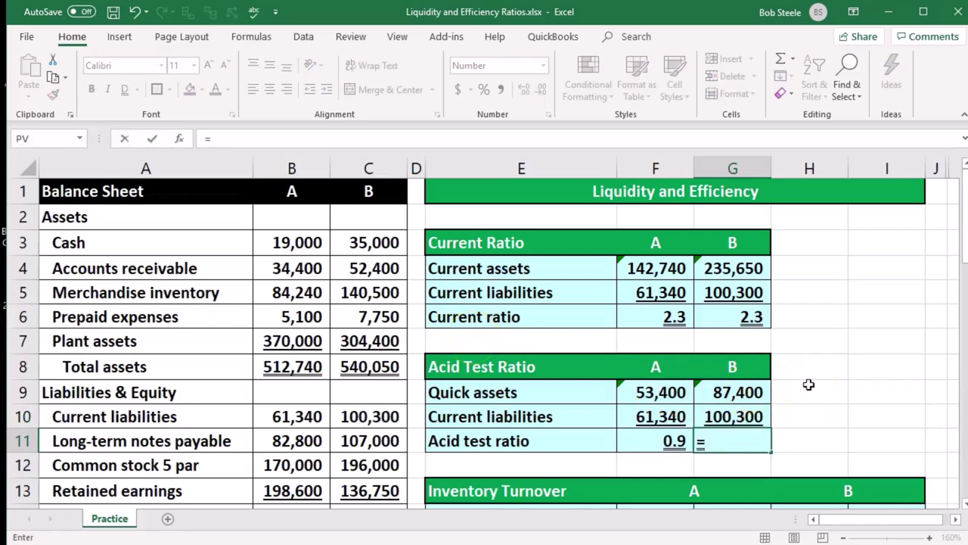
{"action": "left_click", "coordinate": [761, 392]}
{"action": "type", "text": "/"}
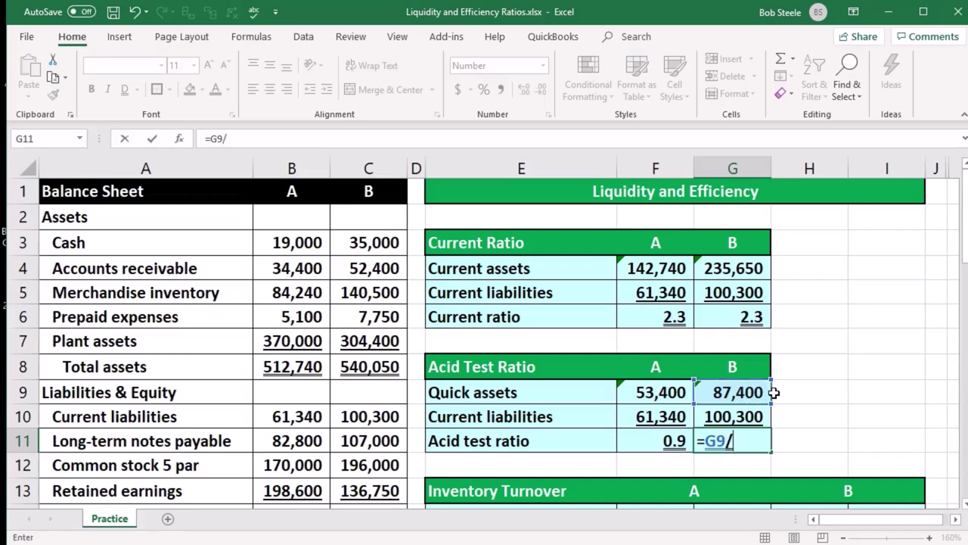
{"action": "type", "text": "G10"}
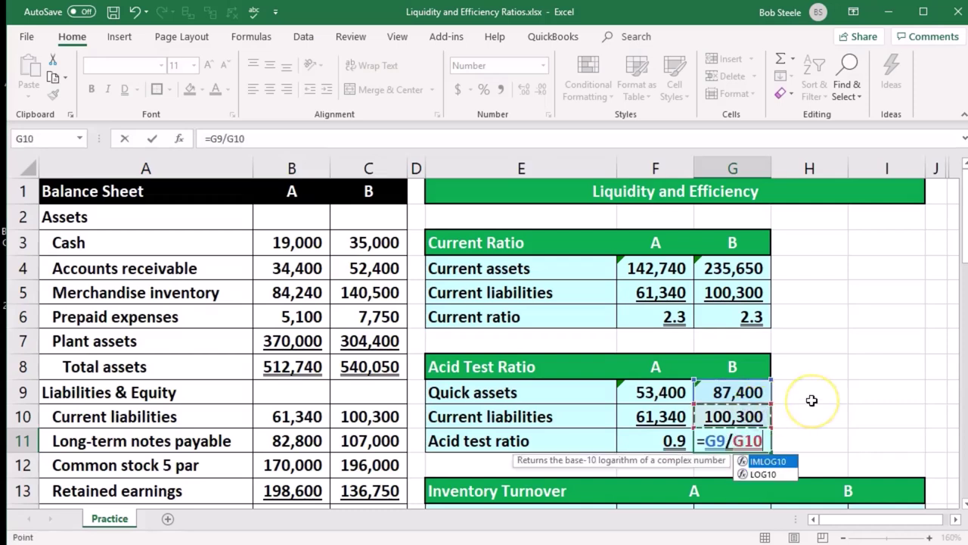
{"action": "key", "text": "Return"}
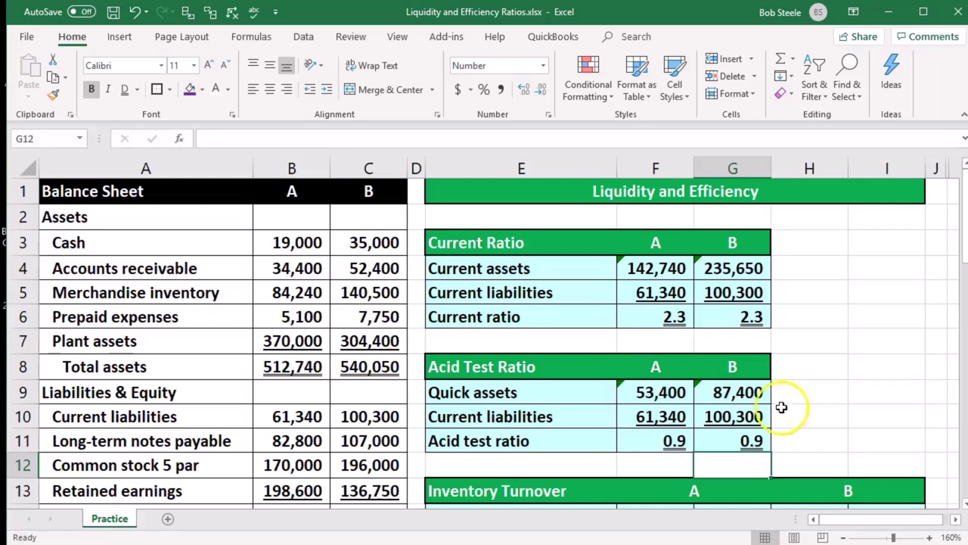
Step: Review the quick assets and current liabilities of both companies in the Acid Test Ratio table
{"action": "left_click", "coordinate": [662, 396]}
{"action": "key", "text": "Right"}
{"action": "key", "text": "Down"}
{"action": "key", "text": "Left"}
{"action": "key", "text": "Right"}
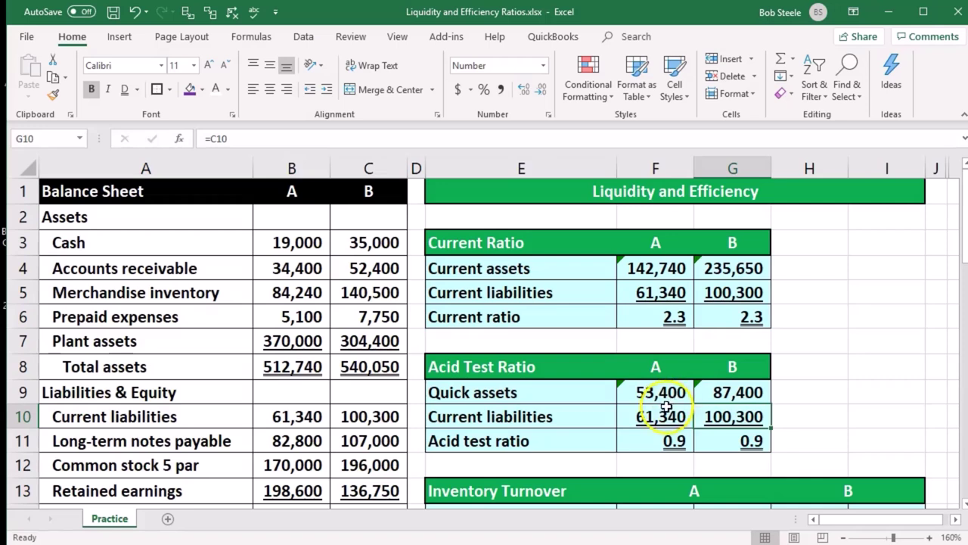
{"action": "left_click", "coordinate": [660, 413]}
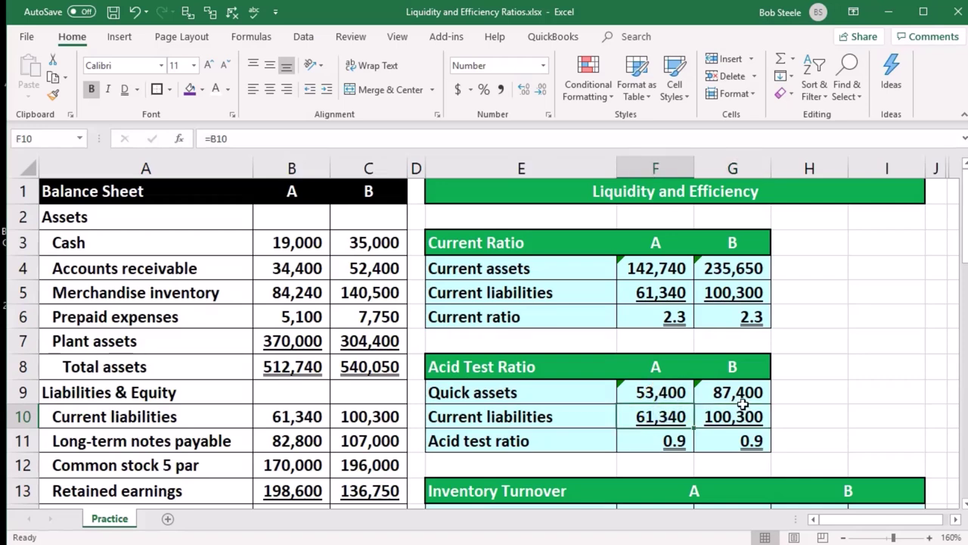
{"action": "key", "text": "Up"}
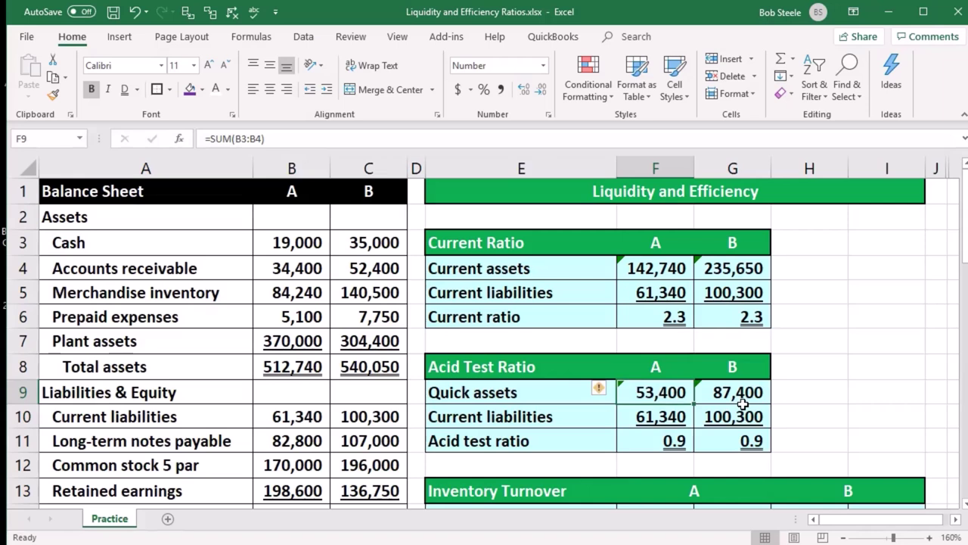
{"action": "left_click", "coordinate": [858, 426]}
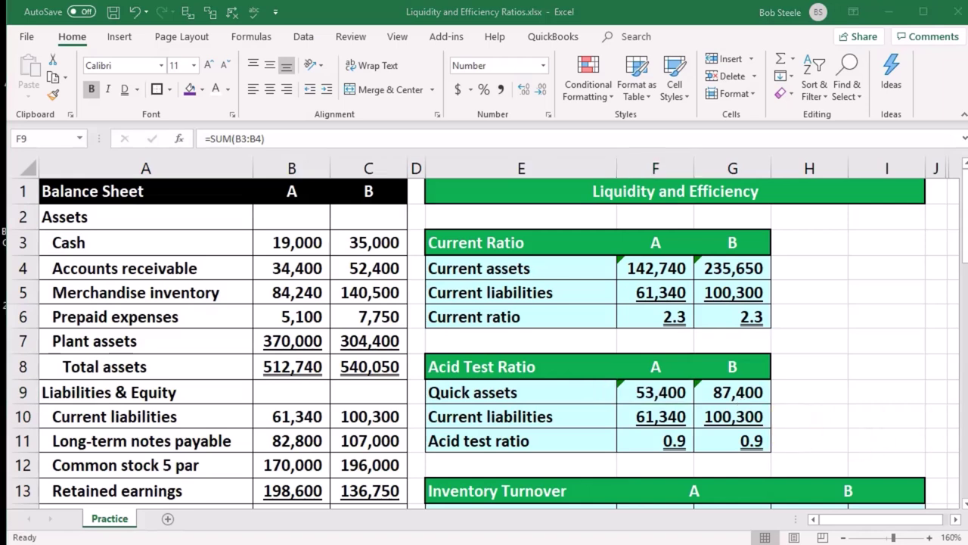
{"action": "left_click", "coordinate": [757, 436]}
Step: Paste the label "Cost of goods sold" in E14 of the Inventory Turnover table and select G14
{"action": "scroll", "coordinate": [756, 432], "scroll_direction": "down", "scroll_amount": 1}
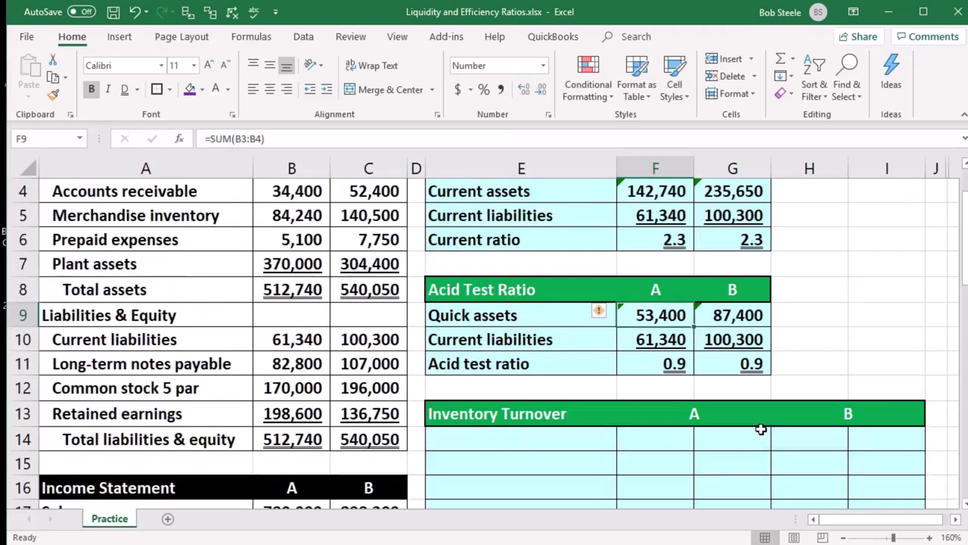
{"action": "scroll", "coordinate": [757, 433], "scroll_direction": "down", "scroll_amount": 1}
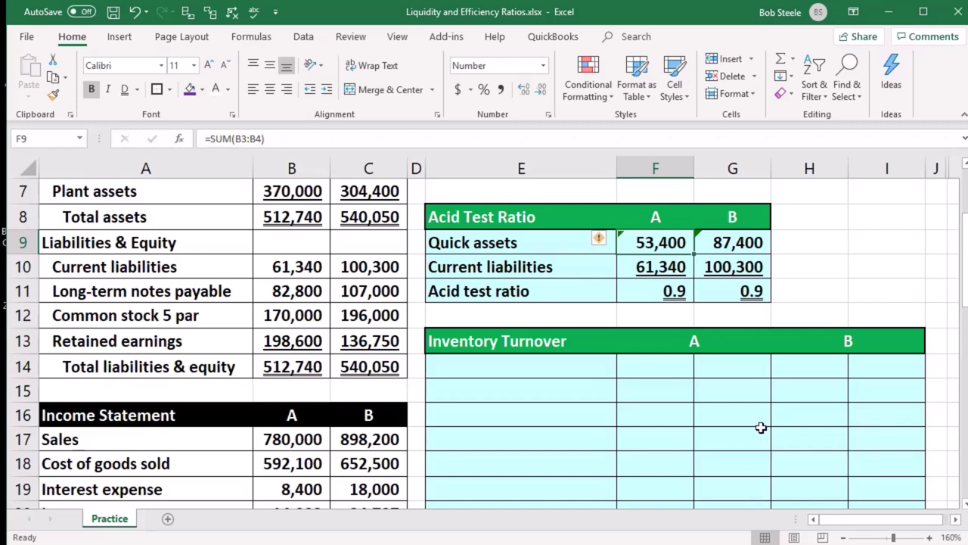
{"action": "left_click", "coordinate": [761, 428]}
{"action": "scroll", "coordinate": [761, 428], "scroll_direction": "down", "scroll_amount": 1}
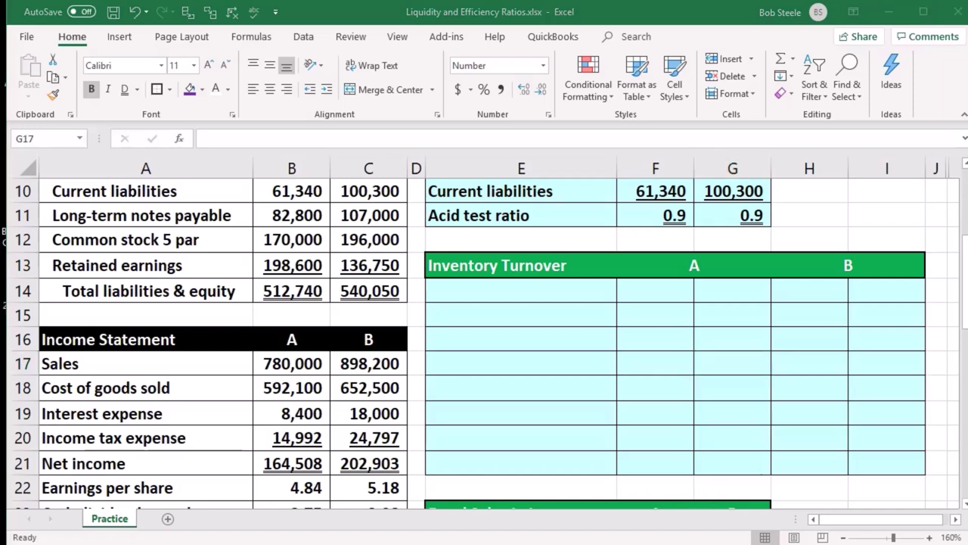
{"action": "left_click", "coordinate": [519, 294]}
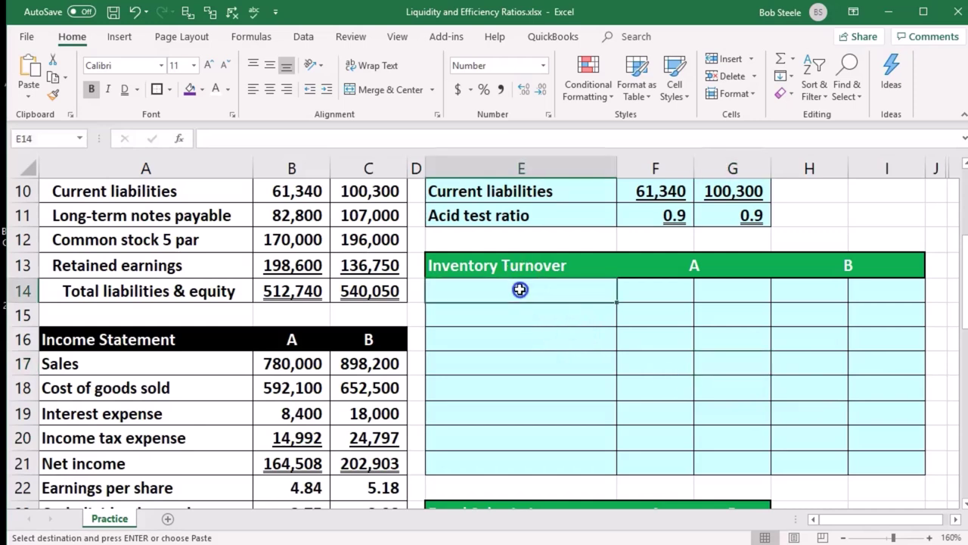
{"action": "key", "text": "ctrl+v"}
{"action": "key", "text": "Right"}
{"action": "key", "text": "Right"}
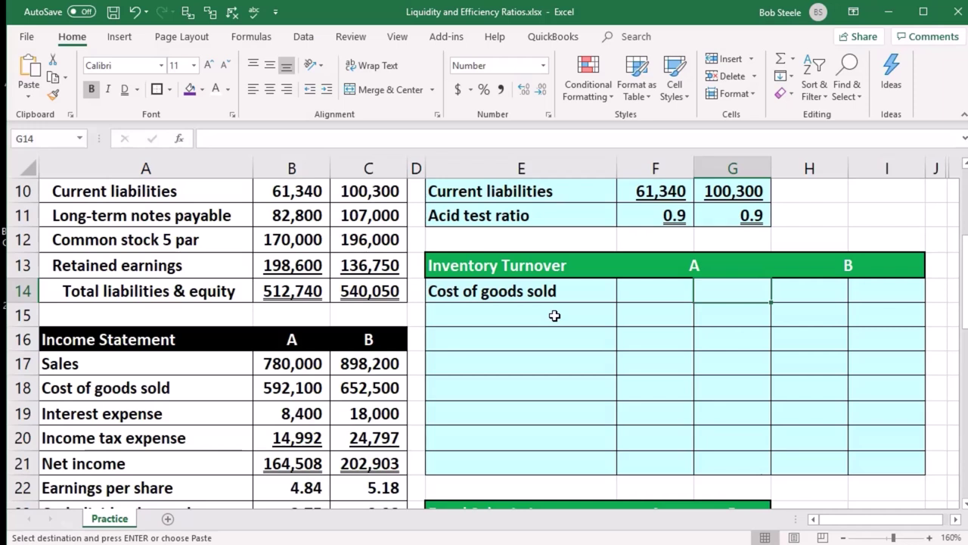
Step: Link company A's cost of goods sold from the income statement into G14 with =B18
{"action": "type", "text": "="}
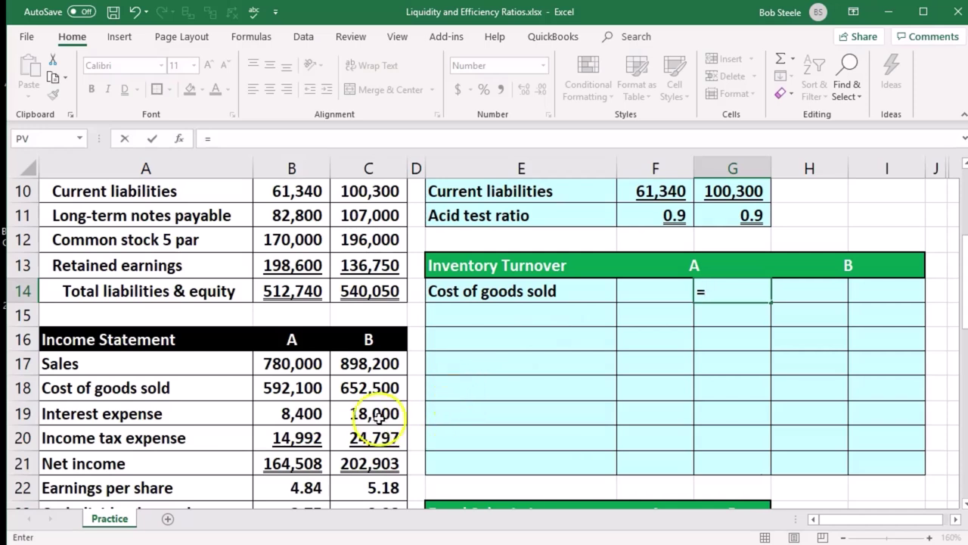
{"action": "left_click", "coordinate": [295, 389]}
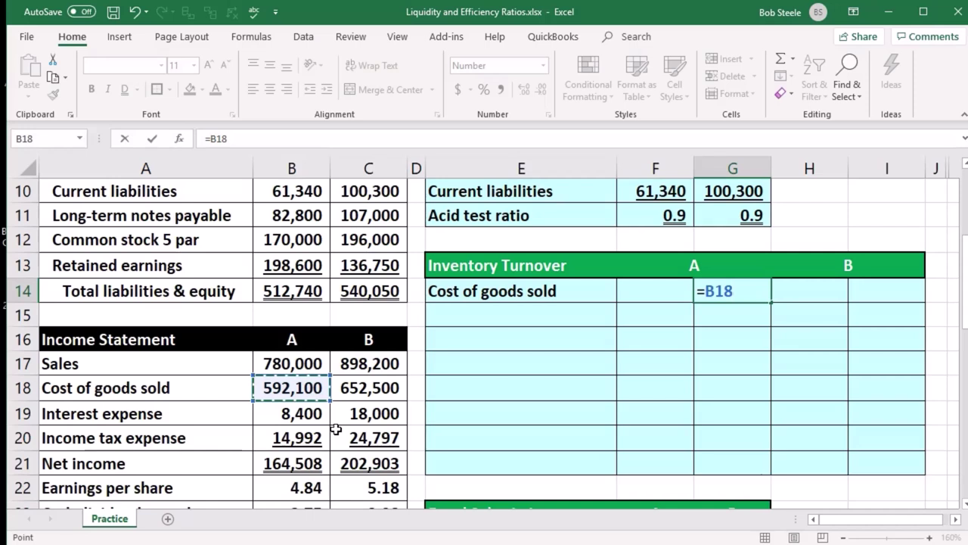
{"action": "key", "text": "Return"}
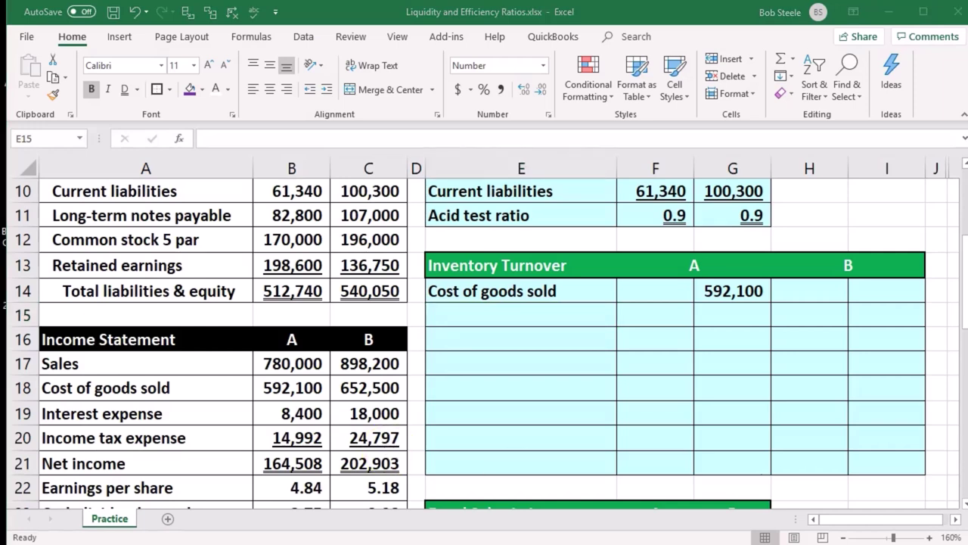
Step: Paste the labels "Average inventory:" in E15 and "Beginning inventory" in E16 of the Inventory Turnover table
{"action": "key", "text": "alt+Tab"}
{"action": "key", "text": "ctrl+v"}
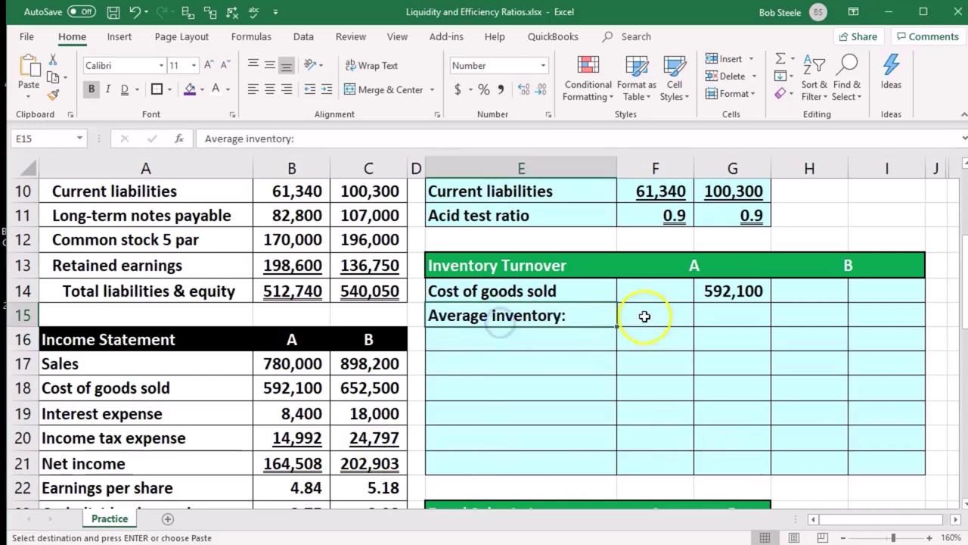
{"action": "left_click", "coordinate": [642, 320]}
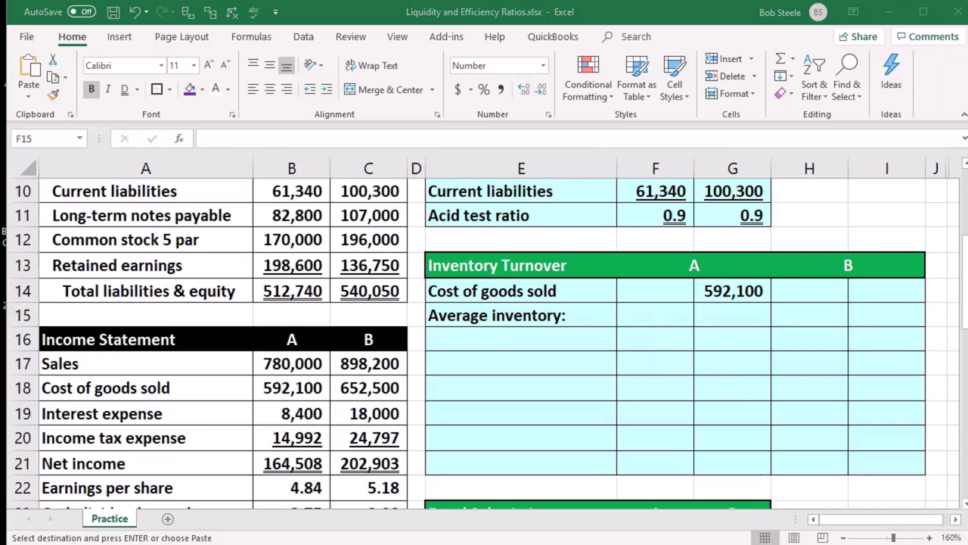
{"action": "left_click", "coordinate": [683, 447]}
{"action": "left_click", "coordinate": [486, 330]}
{"action": "key", "text": "ctrl+v"}
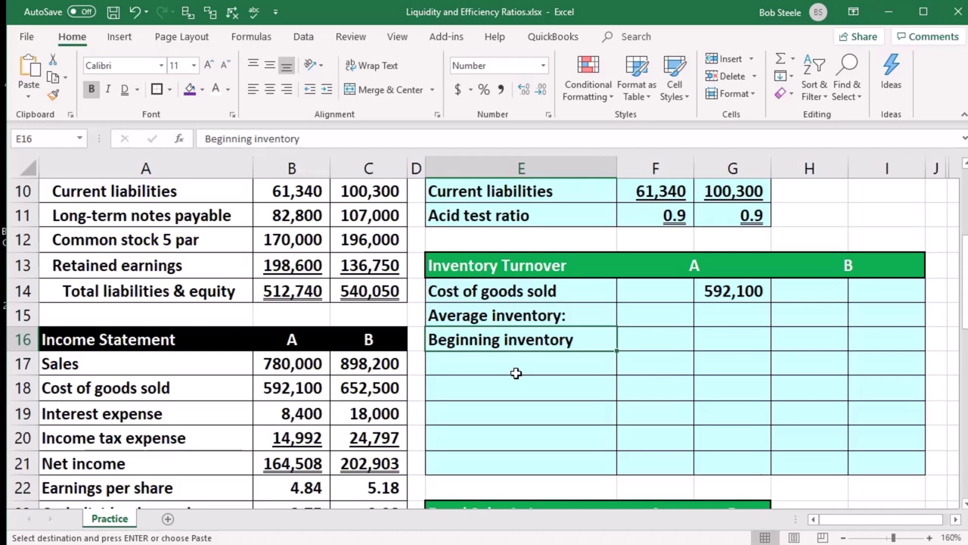
Step: Link company A's prior-year merchandise inventory into F16 as beginning inventory with =B27
{"action": "left_click", "coordinate": [655, 339]}
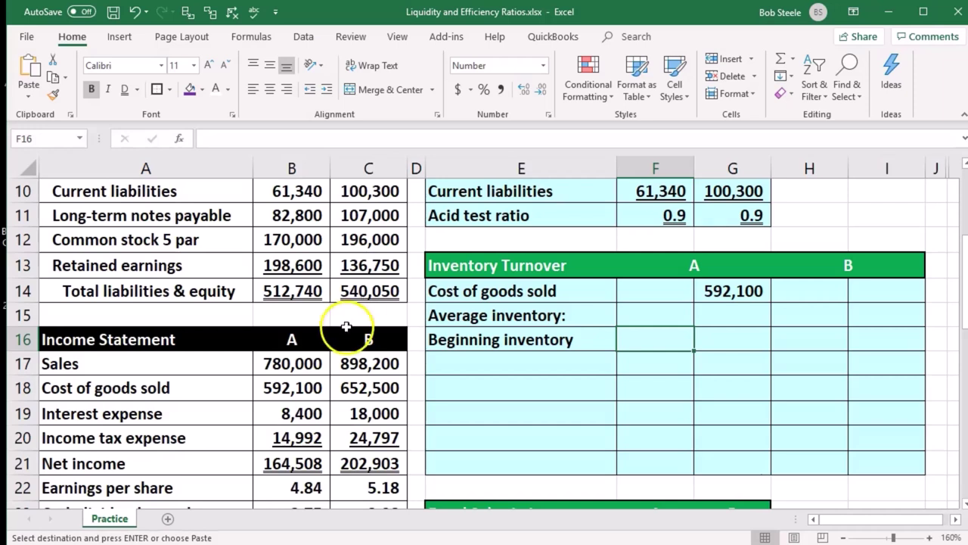
{"action": "type", "text": "="}
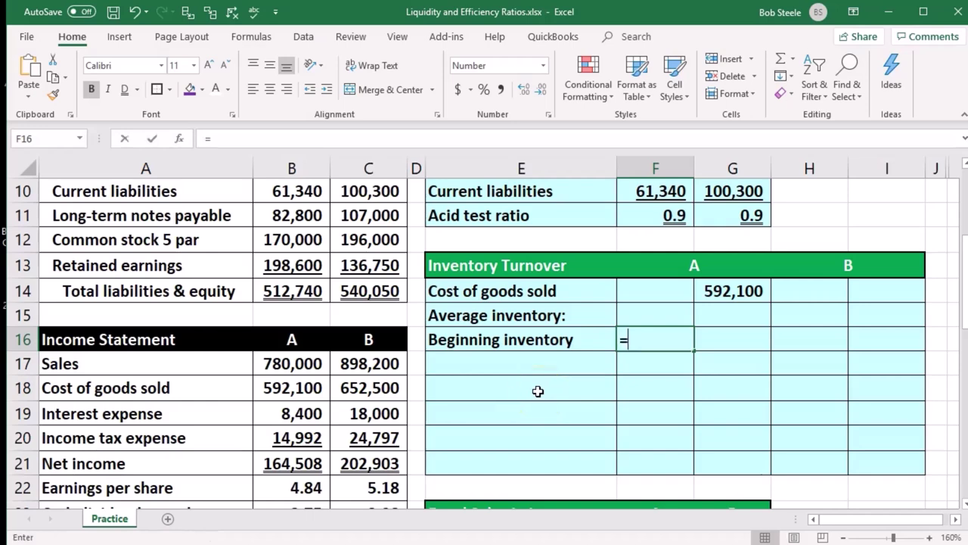
{"action": "scroll", "coordinate": [538, 391], "scroll_direction": "down", "scroll_amount": 5}
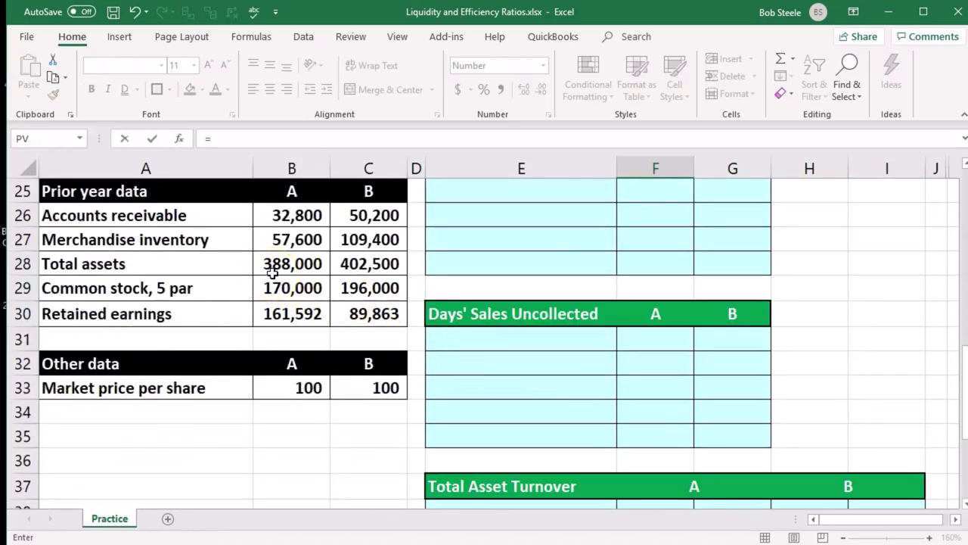
{"action": "left_click", "coordinate": [295, 240]}
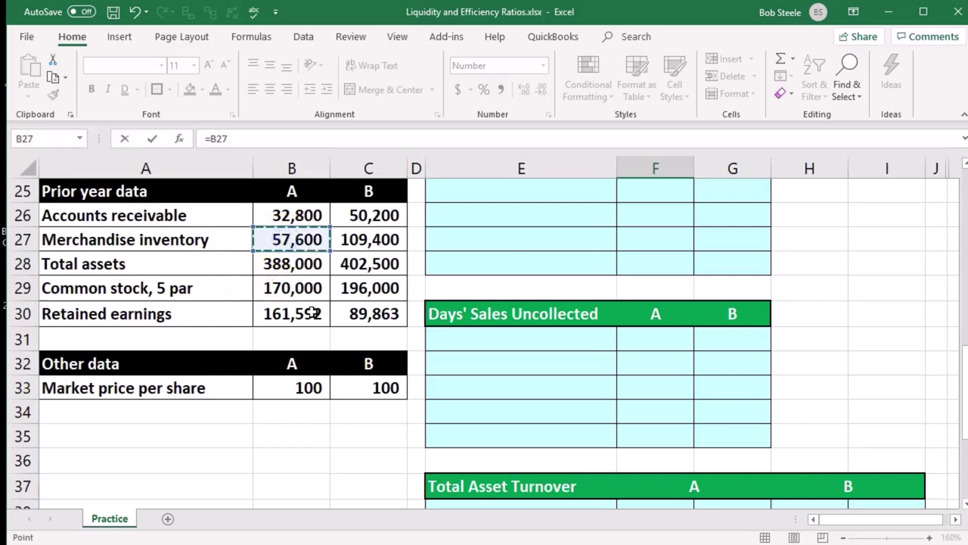
{"action": "key", "text": "Return"}
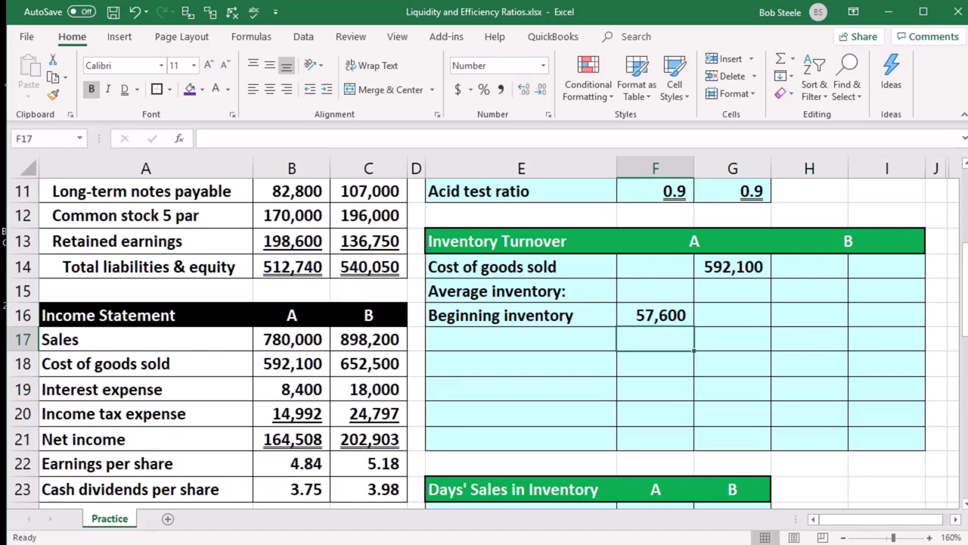
{"action": "key", "text": "ctrl+c"}
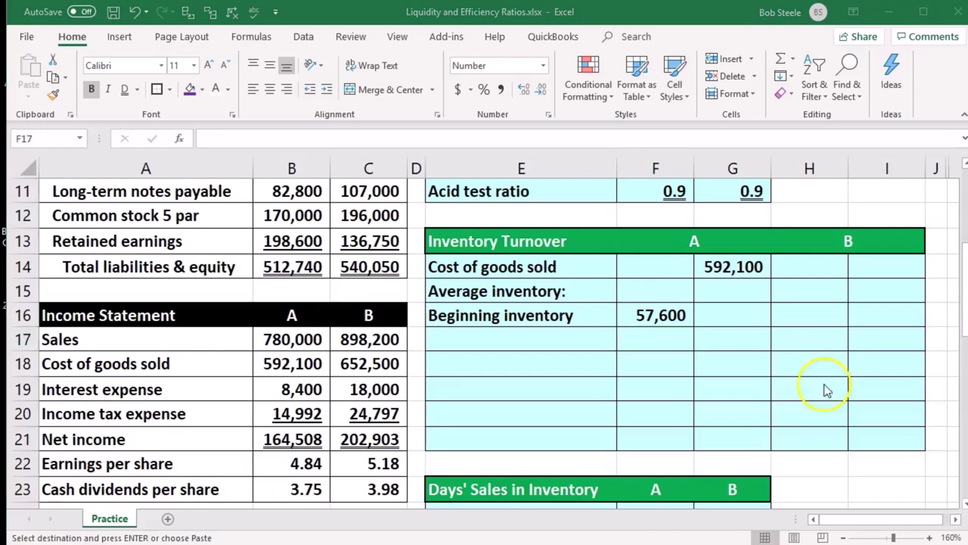
{"action": "left_click", "coordinate": [572, 355]}
{"action": "key", "text": "ctrl+v"}
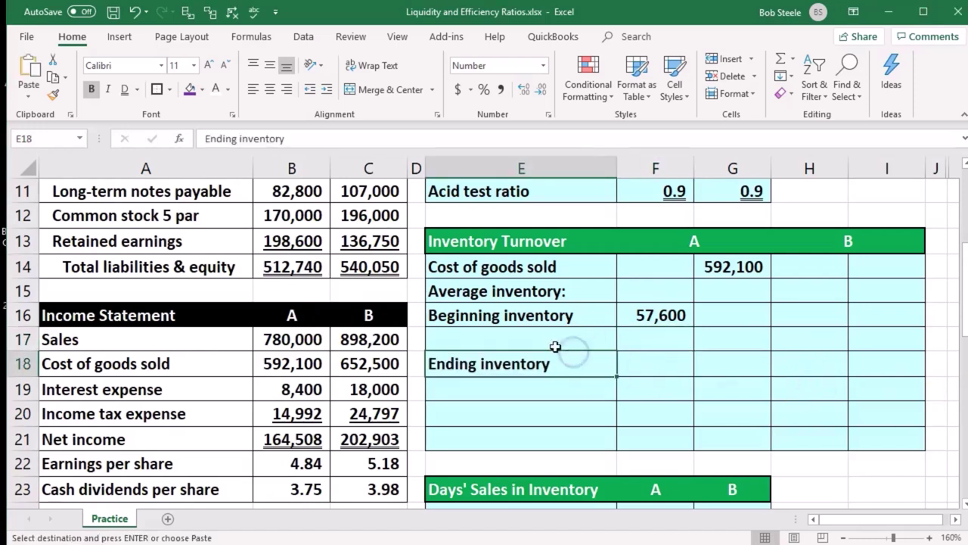
{"action": "left_click", "coordinate": [134, 12]}
Step: Paste the label "Ending inventory" in E17 and link company A's merchandise inventory from the balance sheet into F17 with =B5
{"action": "left_click", "coordinate": [511, 342]}
{"action": "key", "text": "ctrl+v"}
{"action": "key", "text": "Right"}
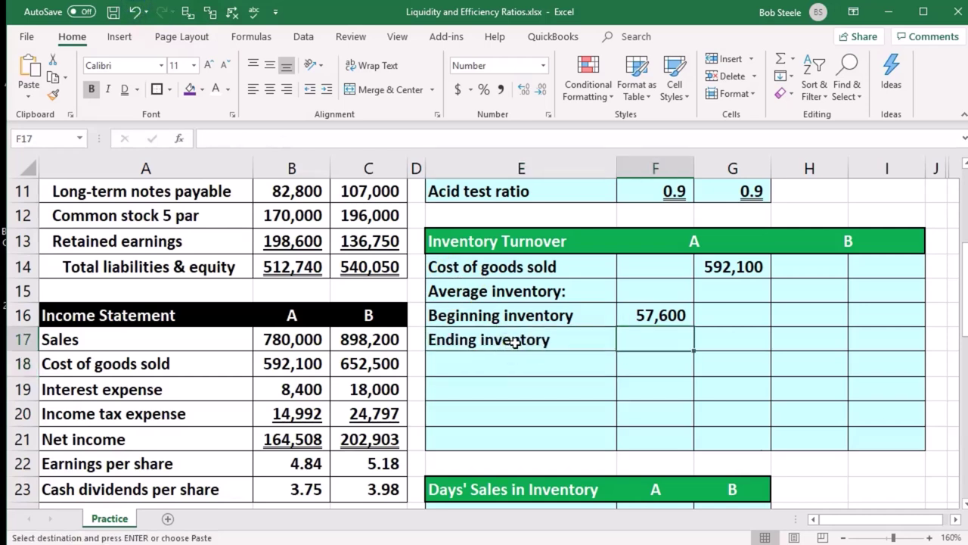
{"action": "type", "text": "="}
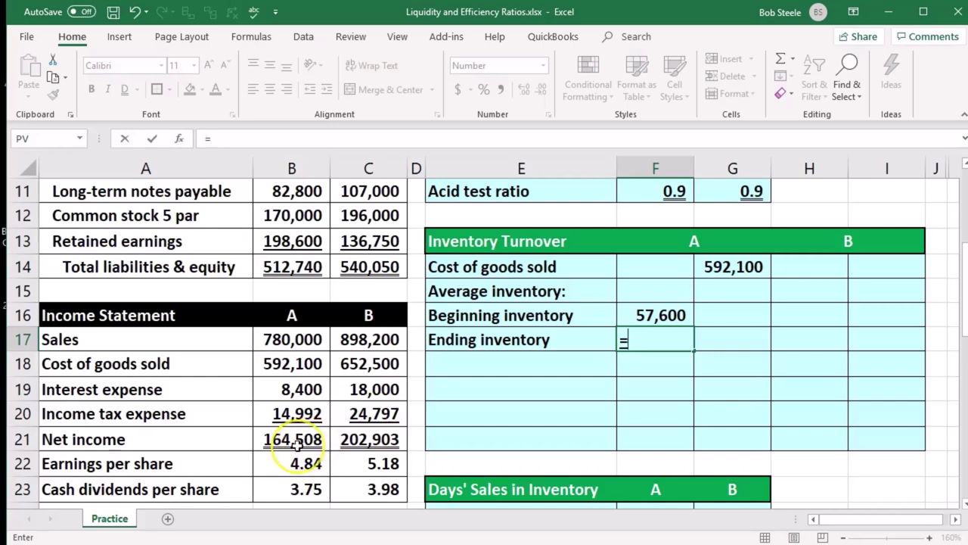
{"action": "scroll", "coordinate": [296, 443], "scroll_direction": "up", "scroll_amount": 4}
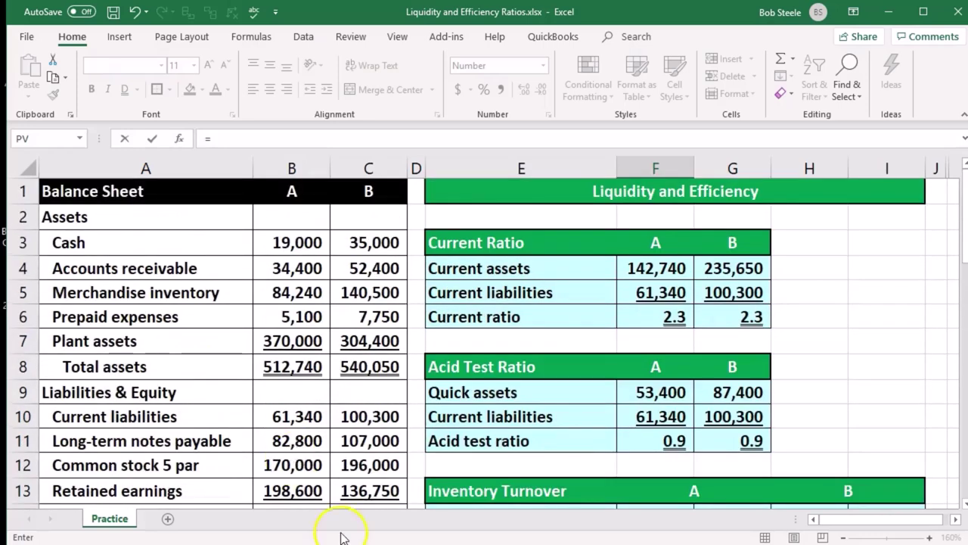
{"action": "left_click", "coordinate": [310, 293]}
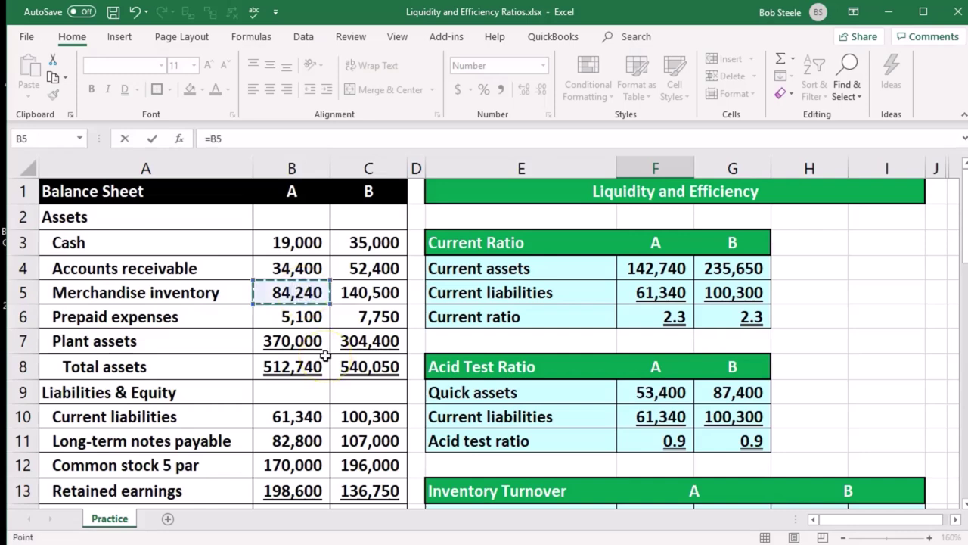
{"action": "key", "text": "Return"}
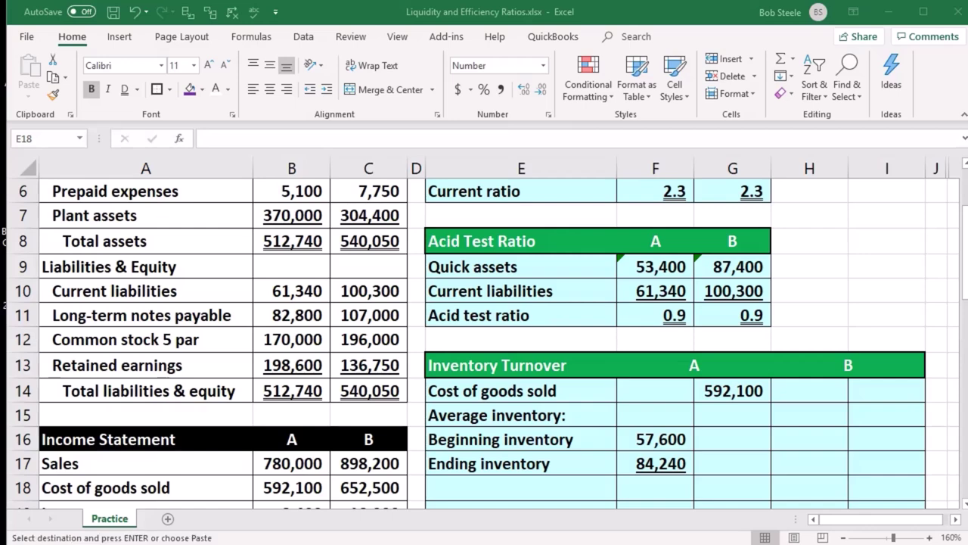
Step: Label E18 "Subtotal" and add company A's beginning and ending inventory in F18 with =SUM(F16:F17)
{"action": "left_click", "coordinate": [514, 480]}
{"action": "type", "text": "Subtotal"}
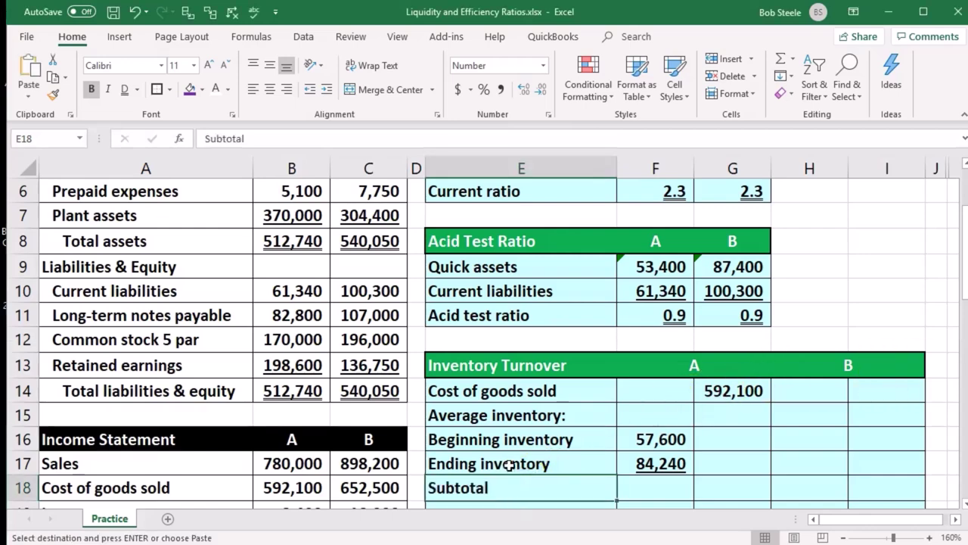
{"action": "scroll", "coordinate": [585, 465], "scroll_direction": "down", "scroll_amount": 1}
{"action": "left_click", "coordinate": [652, 403]}
{"action": "type", "text": "="}
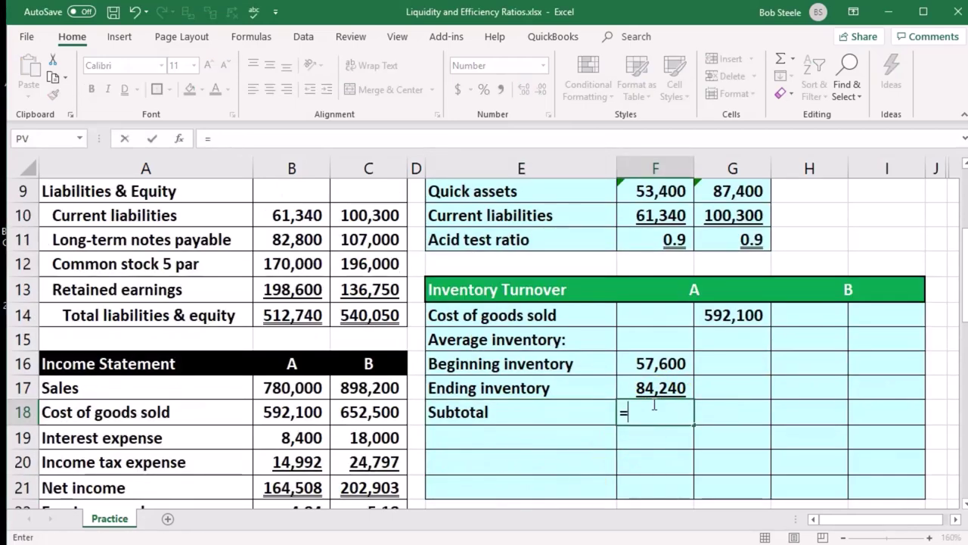
{"action": "type", "text": "sum("}
{"action": "left_click_drag", "start_coordinate": [655, 388], "coordinate": [655, 364]}
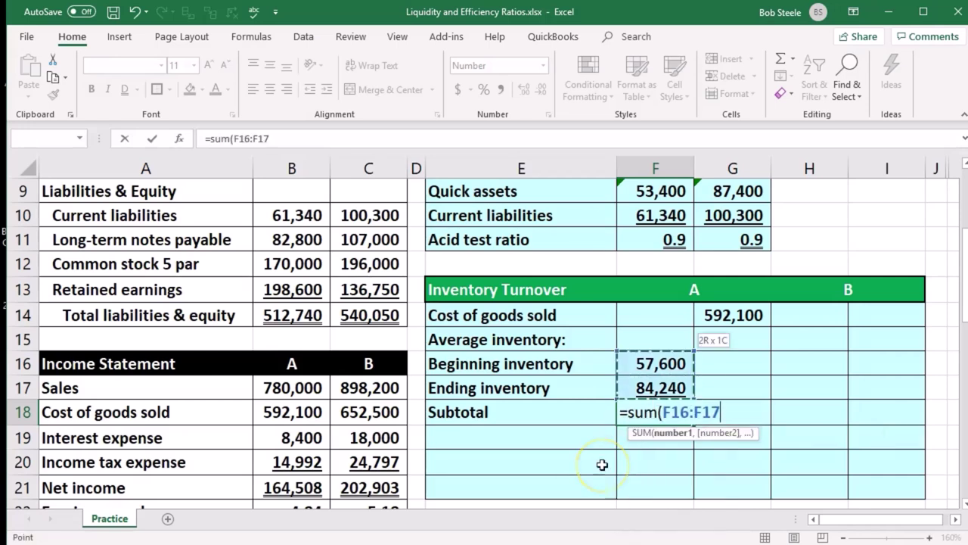
{"action": "key", "text": "Return"}
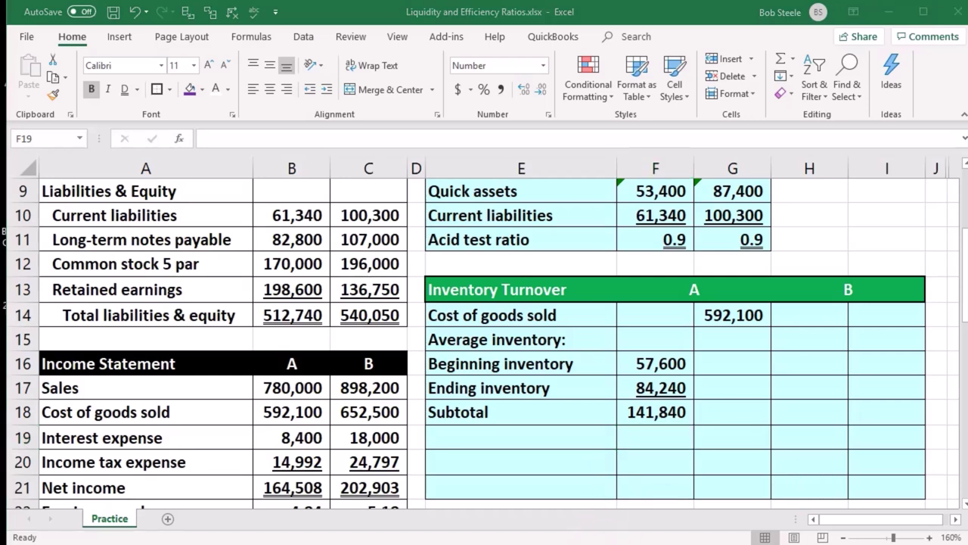
Step: Paste the label "Divided by 2" in E19 and enter 2 in F19
{"action": "left_click", "coordinate": [549, 437]}
{"action": "key", "text": "ctrl+v"}
{"action": "key", "text": "Right"}
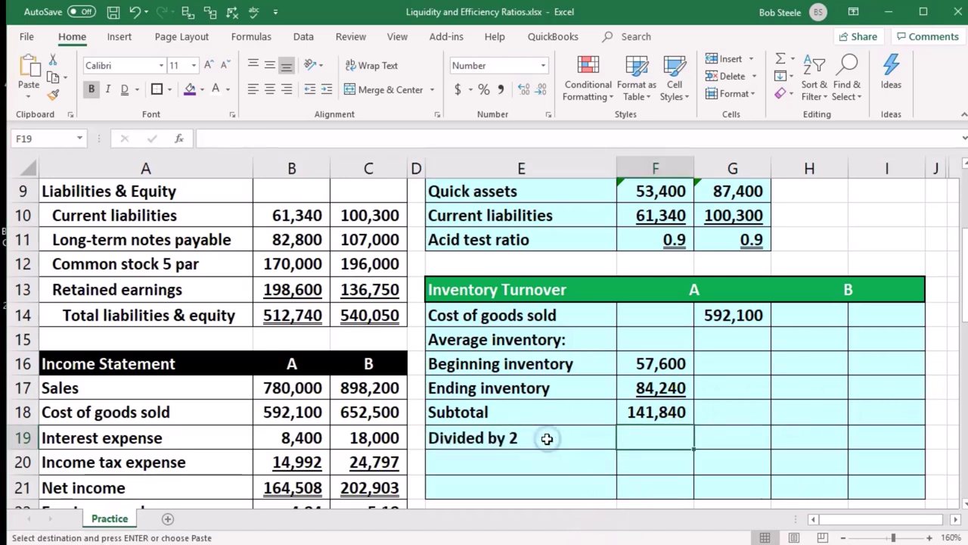
{"action": "type", "text": "2"}
{"action": "key", "text": "Return"}
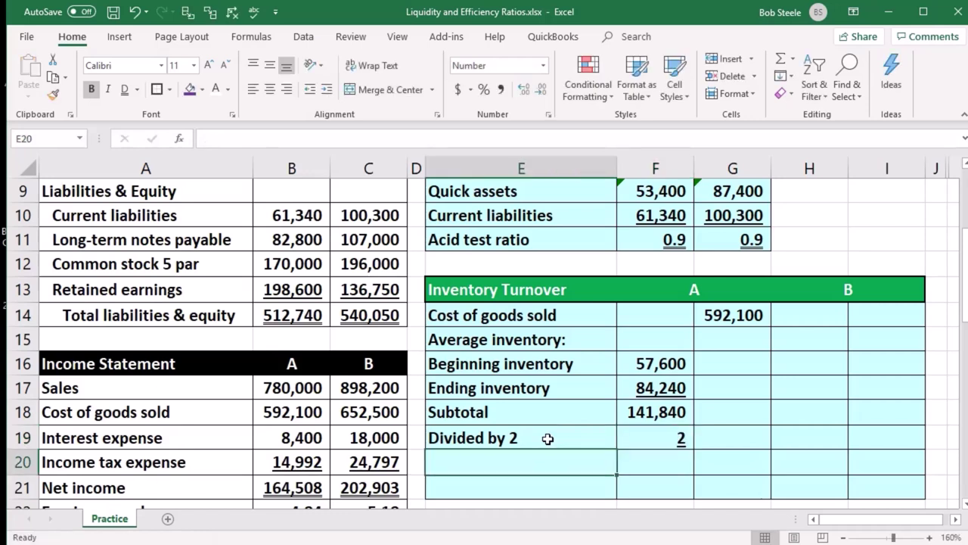
Step: Paste the label "Average inventory" in E20 and calculate company A's average inventory in G20 with =F18/F19
{"action": "key", "text": "Right"}
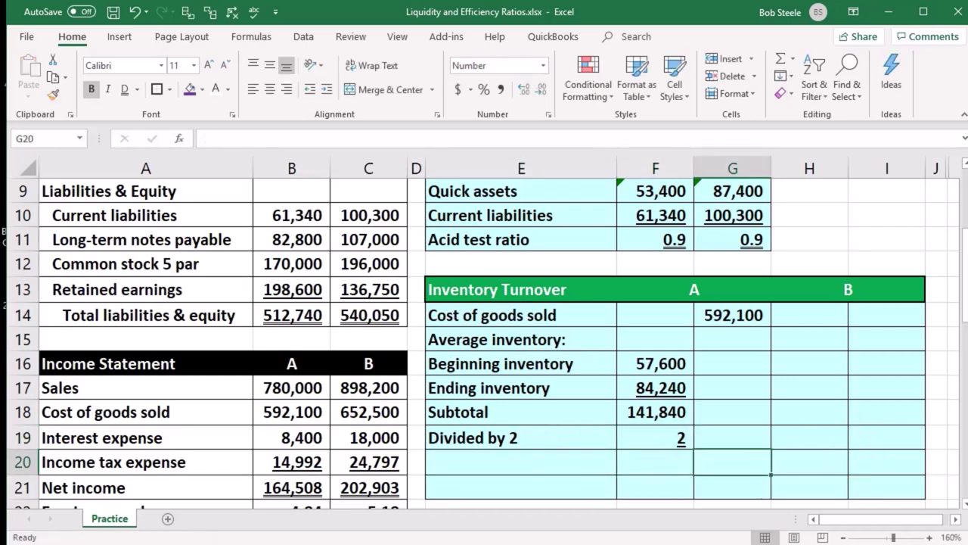
{"action": "key", "text": "alt+Tab"}
{"action": "left_click", "coordinate": [556, 463]}
{"action": "key", "text": "ctrl+v"}
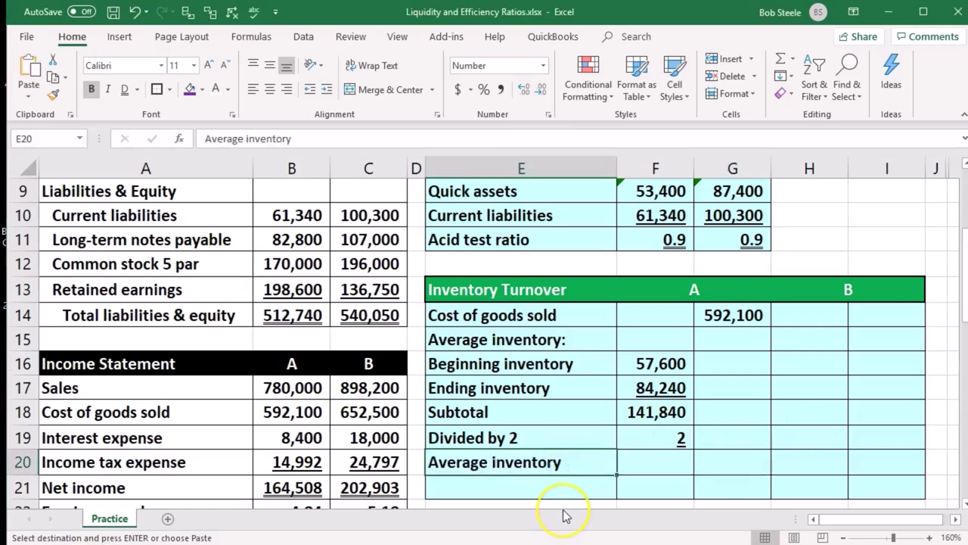
{"action": "key", "text": "Right"}
{"action": "key", "text": "Right"}
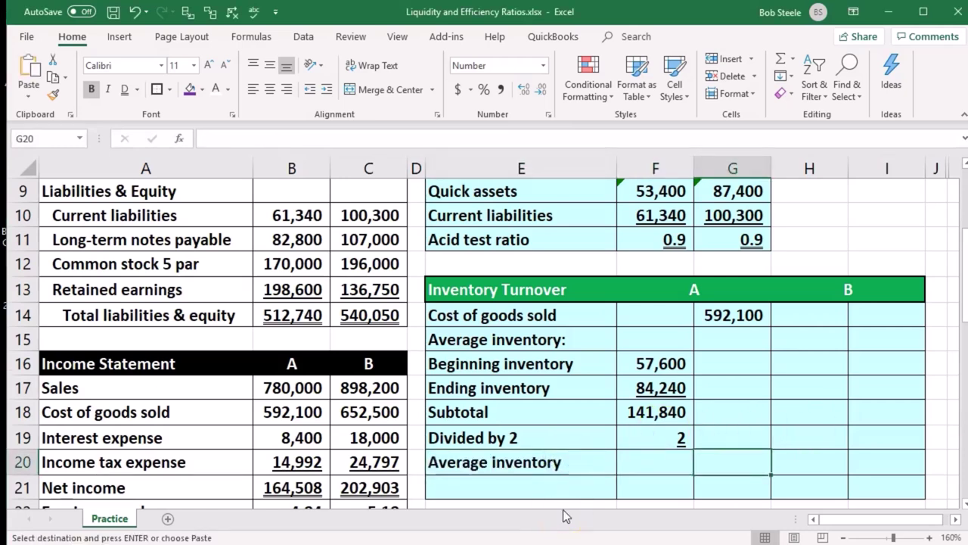
{"action": "type", "text": "="}
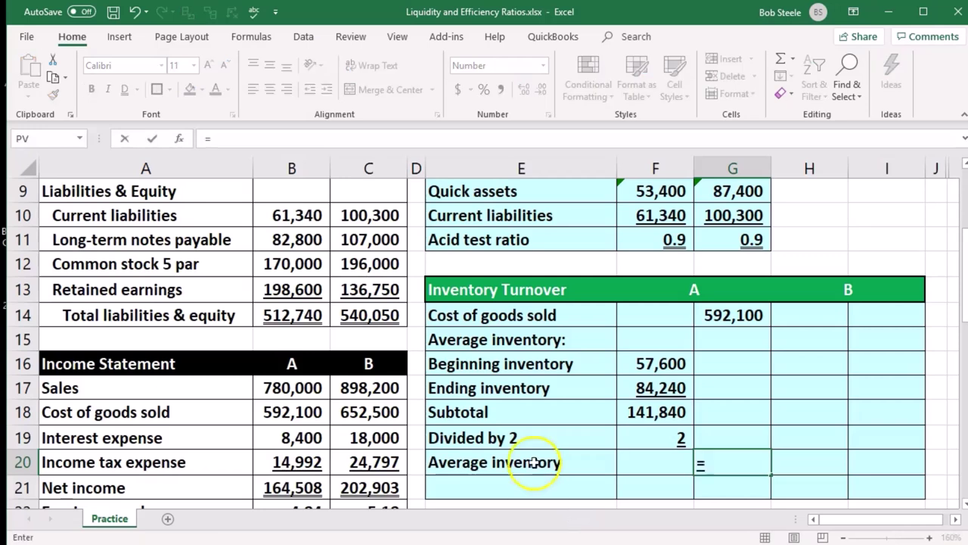
{"action": "left_click", "coordinate": [623, 415]}
{"action": "type", "text": "/"}
{"action": "left_click", "coordinate": [647, 437]}
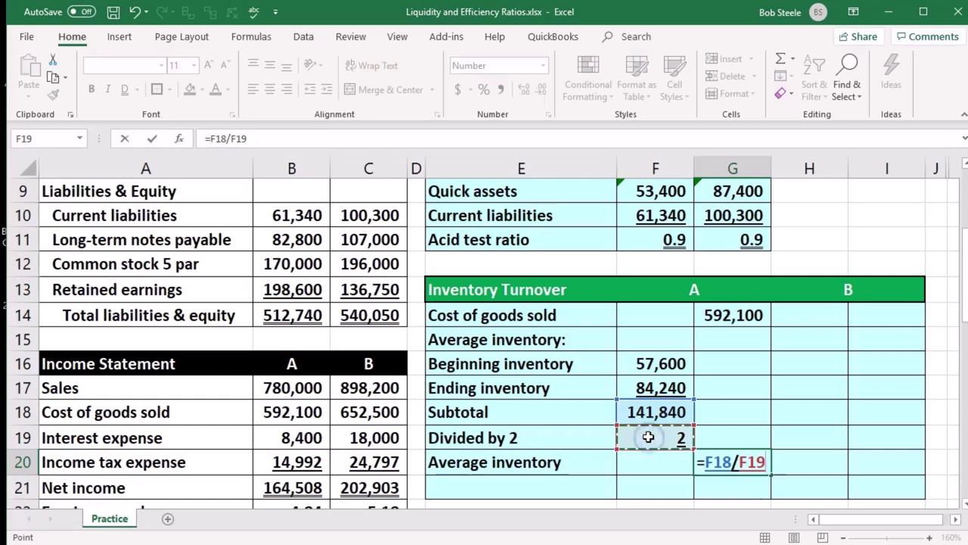
{"action": "key", "text": "Return"}
Step: Paste the label "Inventory turnover" in E21 and calculate company A's inventory turnover in G21 with =G14/G20
{"action": "scroll", "coordinate": [648, 436], "scroll_direction": "down", "scroll_amount": 1}
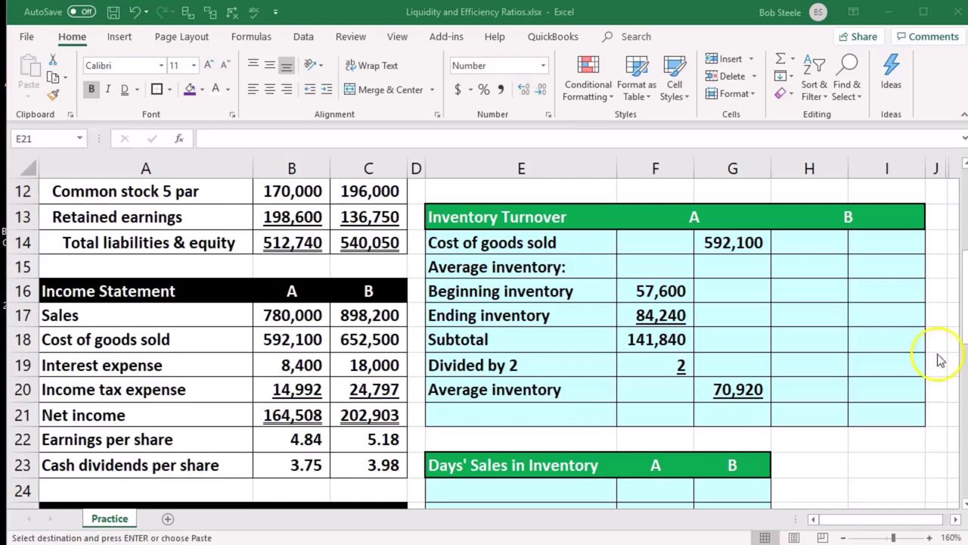
{"action": "left_click", "coordinate": [561, 414]}
{"action": "key", "text": "ctrl+v"}
{"action": "left_click", "coordinate": [727, 419]}
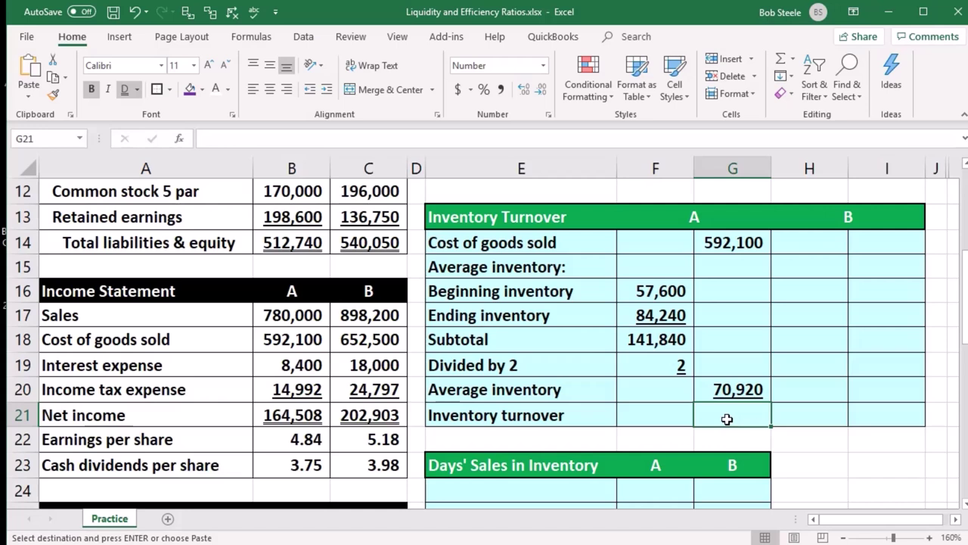
{"action": "type", "text": "="}
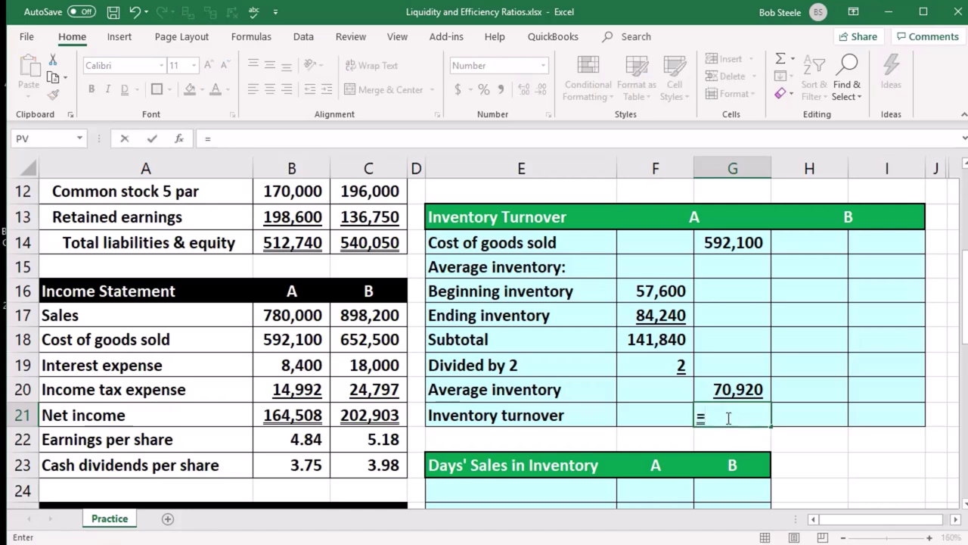
{"action": "left_click", "coordinate": [746, 244]}
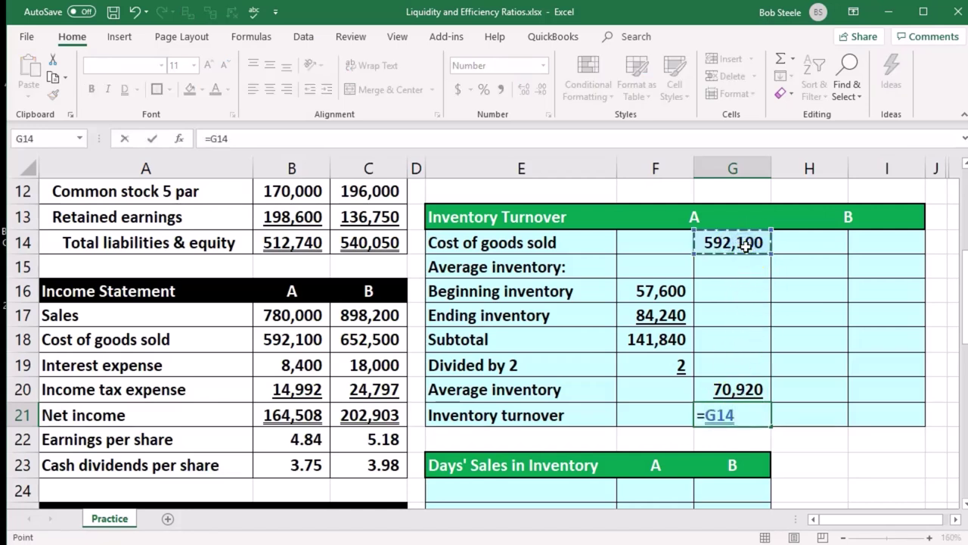
{"action": "type", "text": "/"}
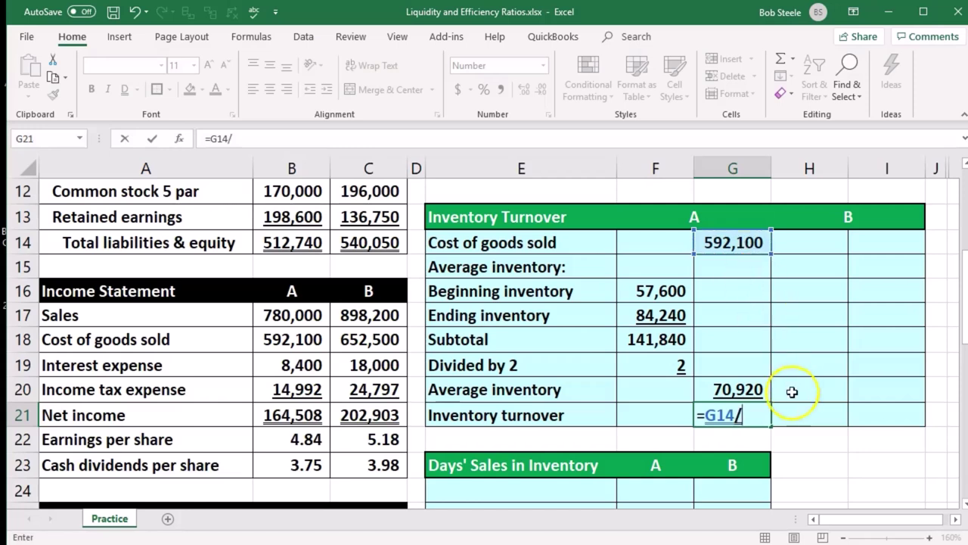
{"action": "left_click", "coordinate": [743, 389]}
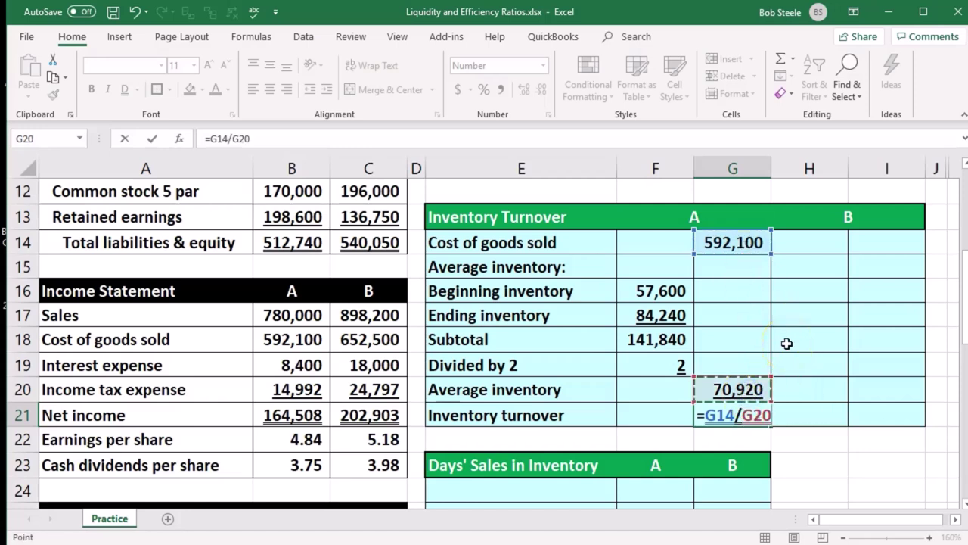
{"action": "key", "text": "Return"}
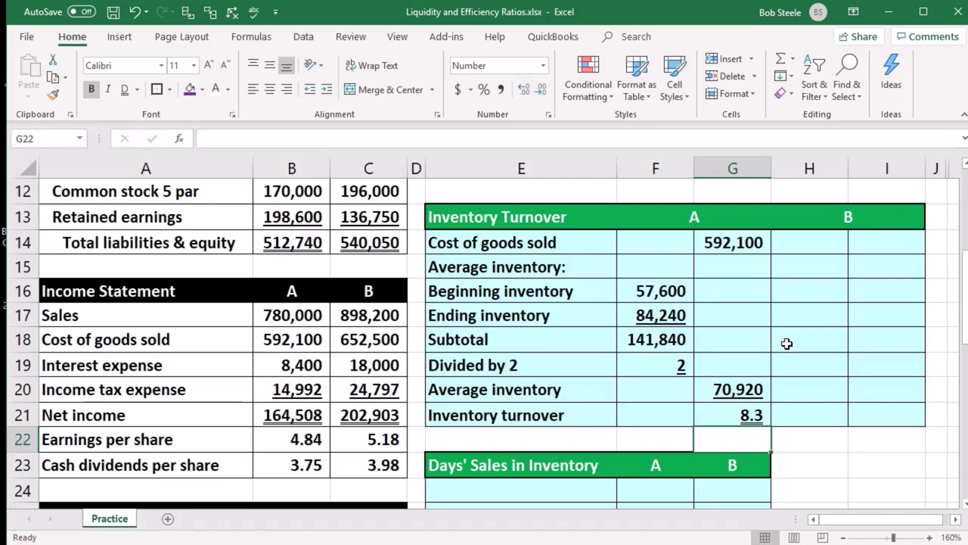
Step: Link company B's cost of goods sold from the income statement into I14 with =C18
{"action": "left_click", "coordinate": [862, 240]}
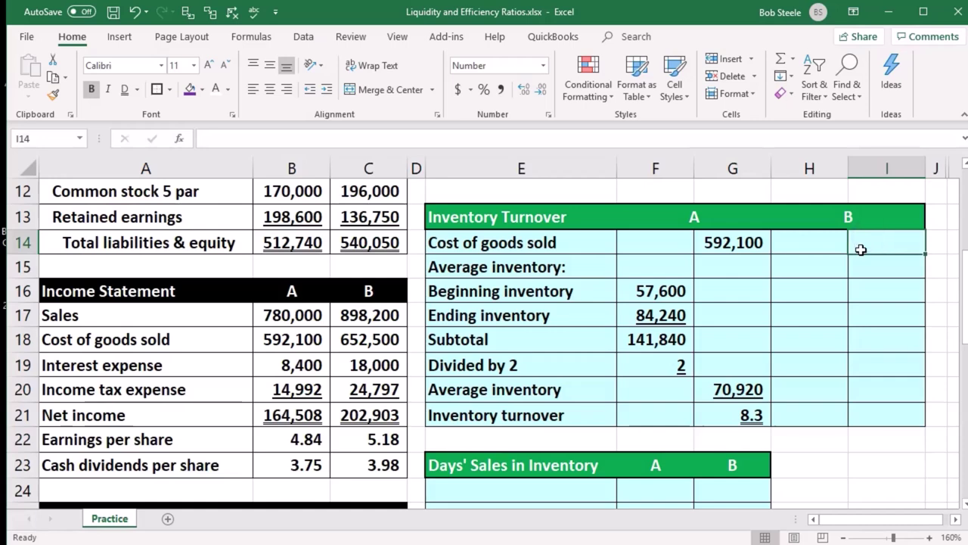
{"action": "type", "text": "="}
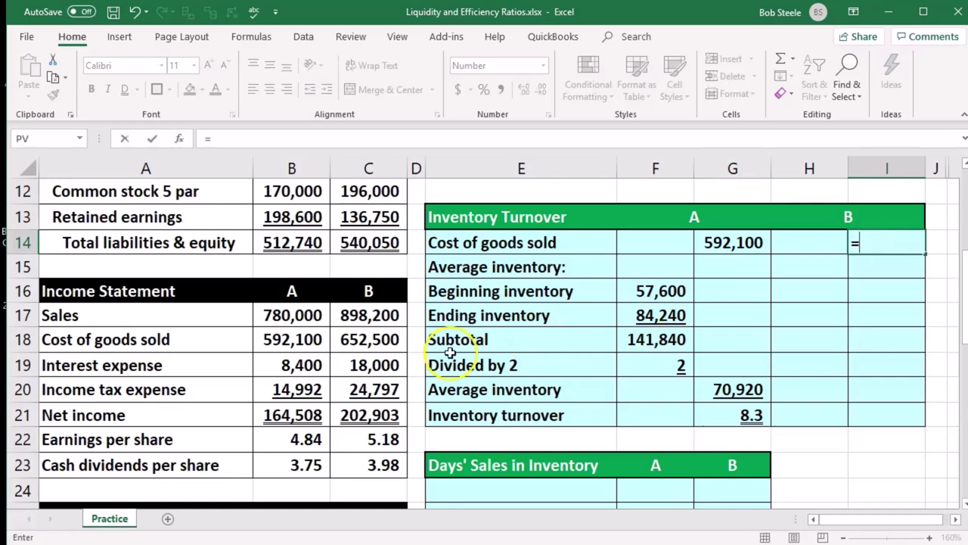
{"action": "scroll", "coordinate": [418, 371], "scroll_direction": "up", "scroll_amount": 4}
{"action": "scroll", "coordinate": [418, 371], "scroll_direction": "down", "scroll_amount": 4}
{"action": "left_click", "coordinate": [371, 317]}
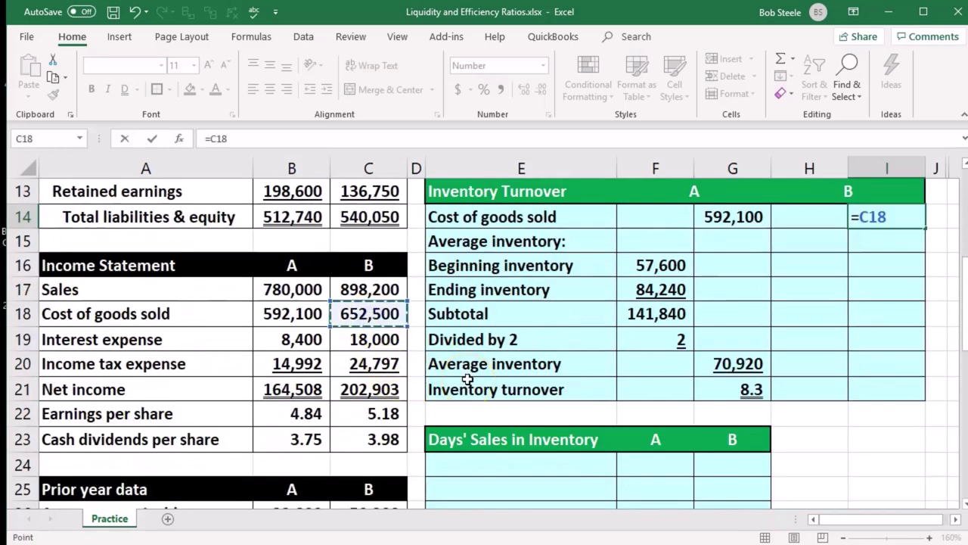
{"action": "key", "text": "Return"}
Step: Link company B's prior-year merchandise inventory into H16 as its beginning inventory with =C27
{"action": "left_click", "coordinate": [799, 264]}
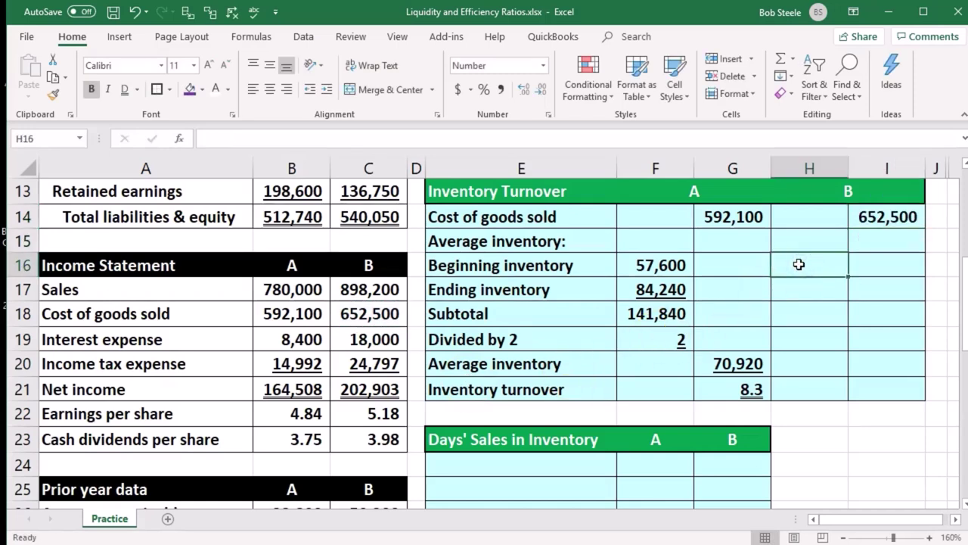
{"action": "type", "text": "="}
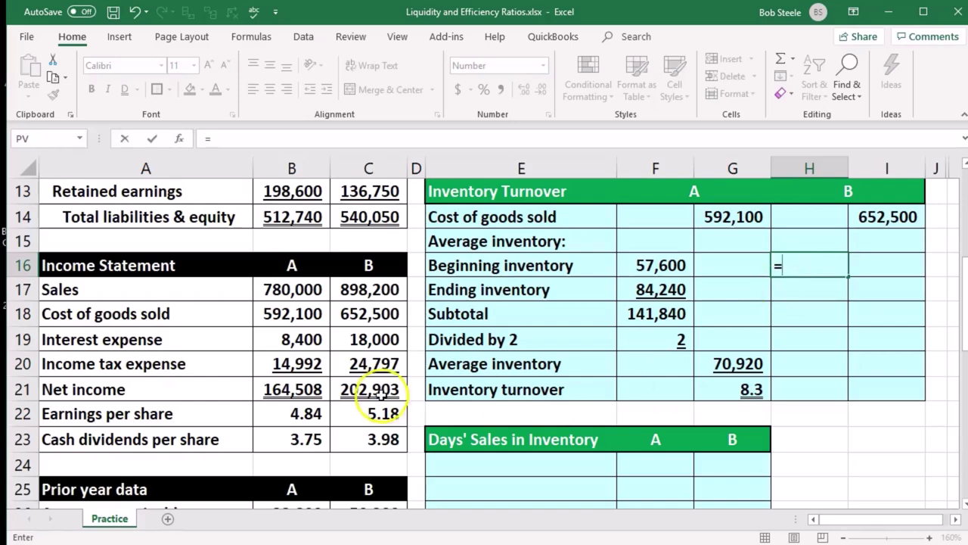
{"action": "scroll", "coordinate": [369, 396], "scroll_direction": "down", "scroll_amount": 2}
{"action": "scroll", "coordinate": [369, 397], "scroll_direction": "down", "scroll_amount": 1}
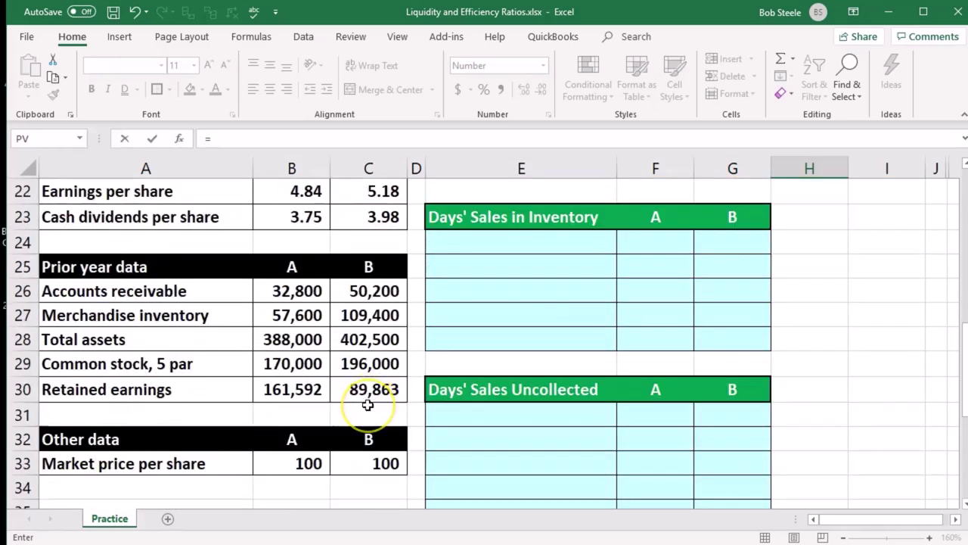
{"action": "left_click", "coordinate": [368, 314]}
{"action": "key", "text": "Return"}
Step: Link company B's merchandise inventory from the balance sheet into H17 as its ending inventory with =C5
{"action": "scroll", "coordinate": [553, 344], "scroll_direction": "up", "scroll_amount": 2}
{"action": "left_click", "coordinate": [806, 327]}
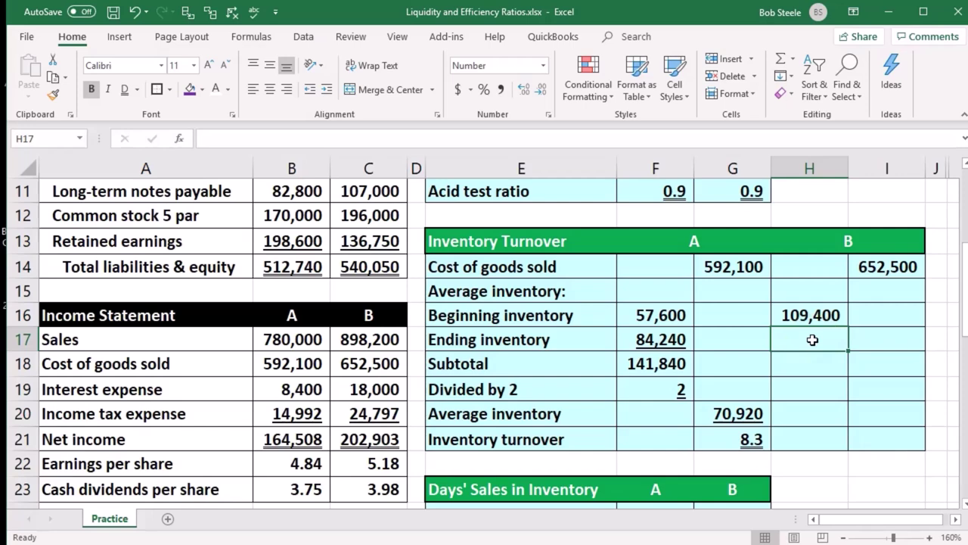
{"action": "type", "text": "="}
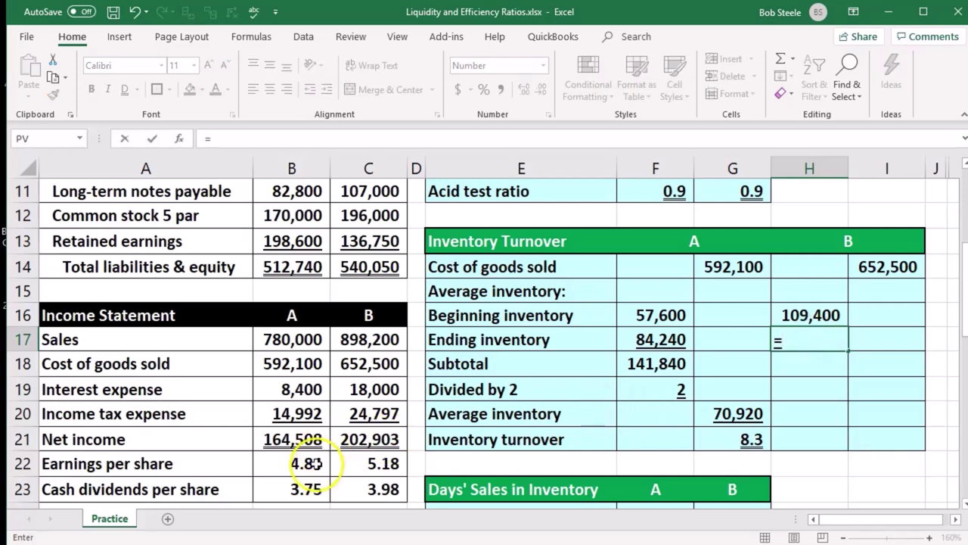
{"action": "scroll", "coordinate": [316, 454], "scroll_direction": "up", "scroll_amount": 3}
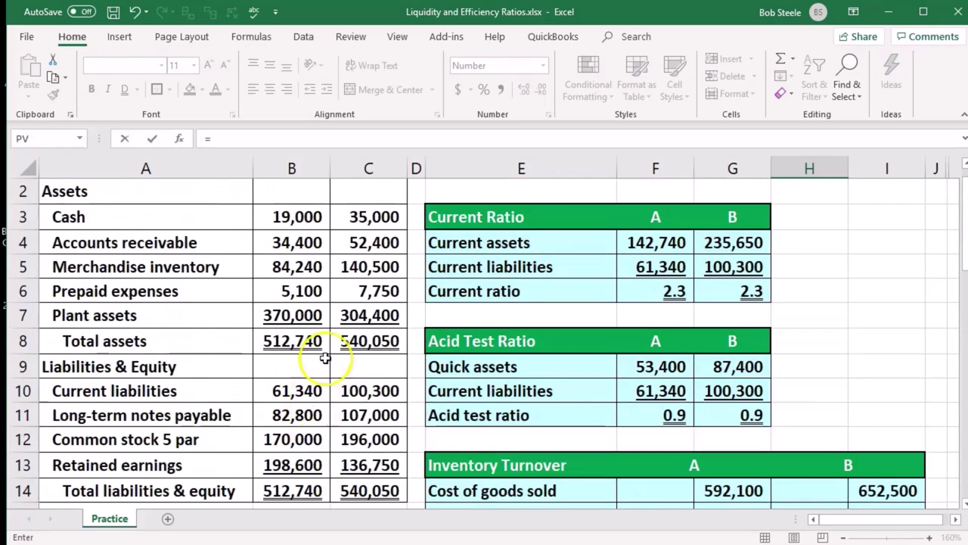
{"action": "scroll", "coordinate": [317, 356], "scroll_direction": "up", "scroll_amount": 1}
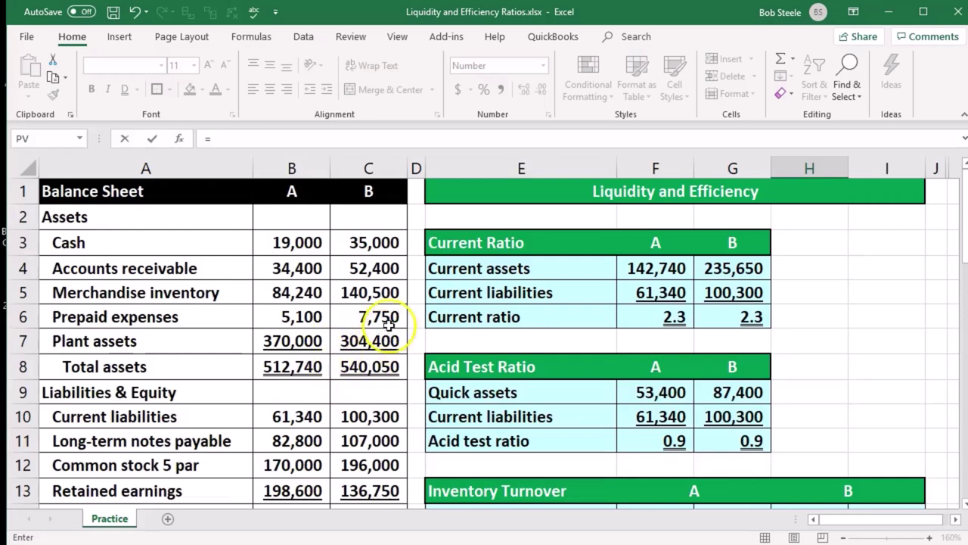
{"action": "left_click", "coordinate": [383, 294]}
{"action": "key", "text": "Return"}
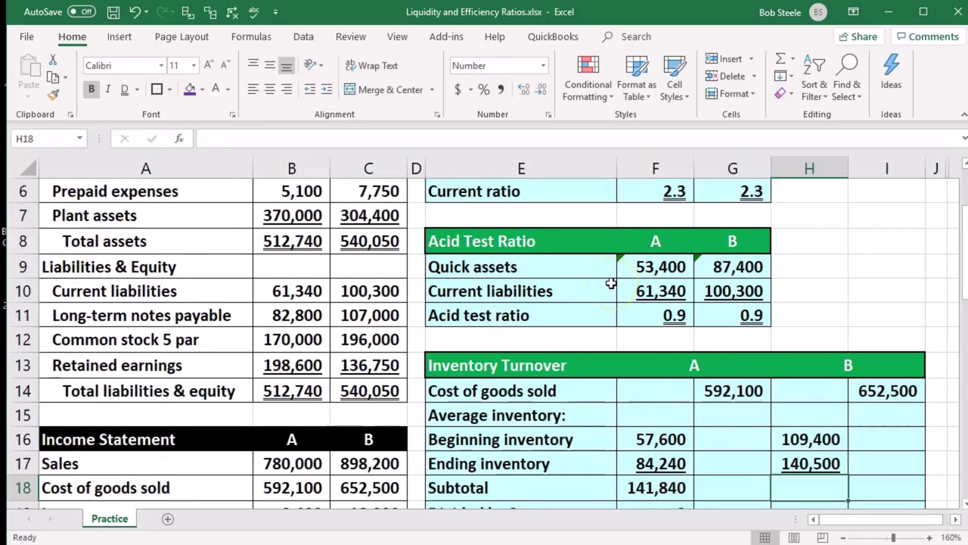
Step: Add company B's beginning and ending inventory in H18 with =SUM(H16:H17)
{"action": "scroll", "coordinate": [656, 404], "scroll_direction": "down", "scroll_amount": 1}
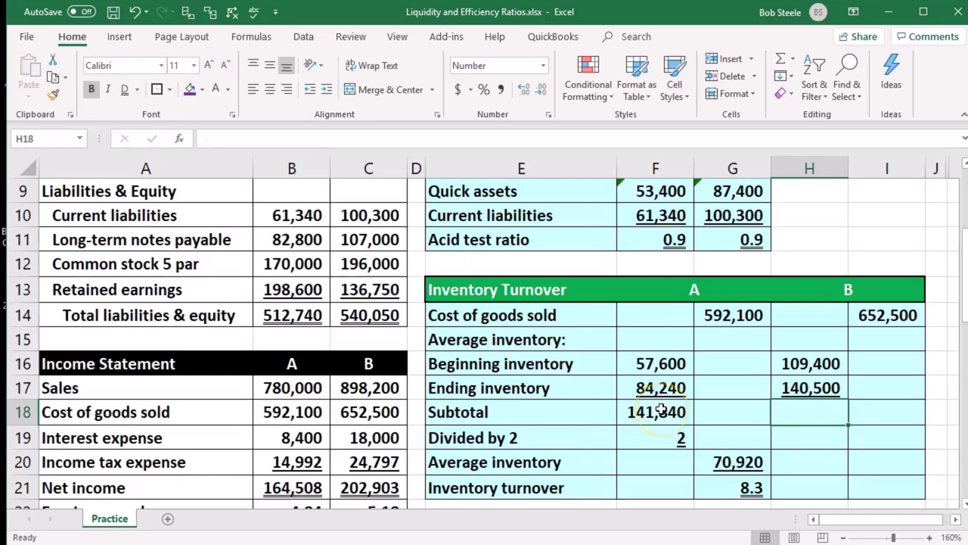
{"action": "type", "text": "=sum("}
{"action": "key", "text": "Up"}
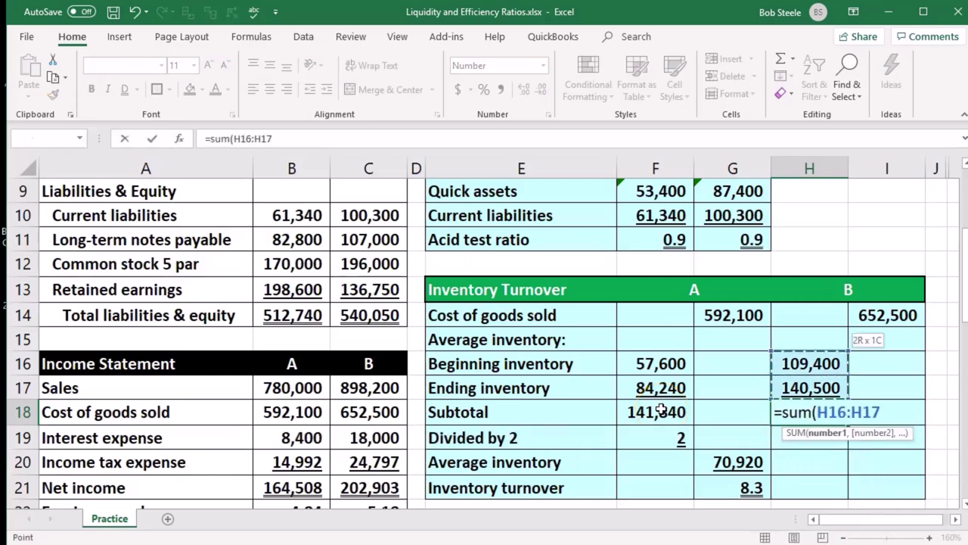
{"action": "key", "text": "shift+Up"}
{"action": "key", "text": "Return"}
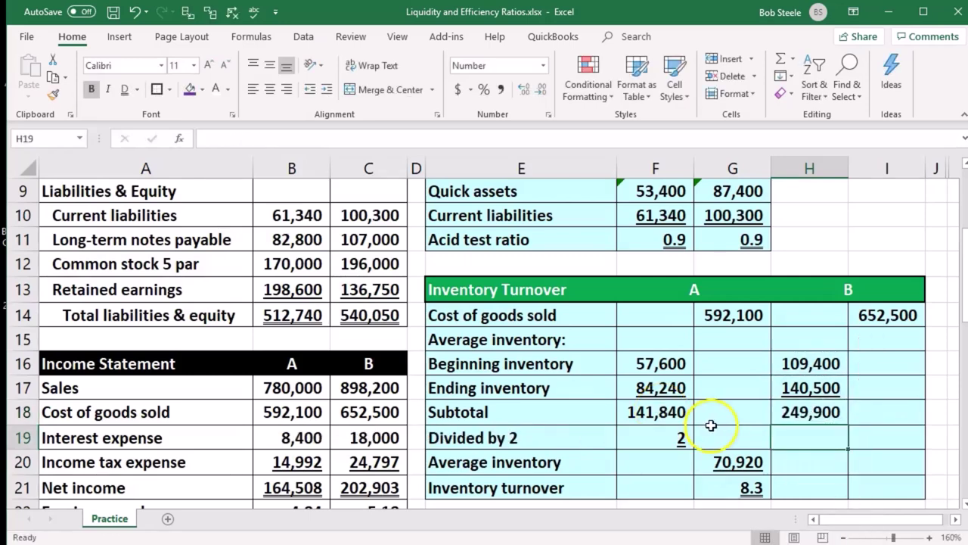
{"action": "left_click", "coordinate": [878, 444]}
{"action": "type", "text": "2"}
{"action": "key", "text": "Return"}
{"action": "left_click", "coordinate": [877, 444]}
{"action": "key", "text": "Delete"}
Step: Enter 2 in H19 as the divisor for company B's inventory subtotal
{"action": "key", "text": "Left"}
{"action": "type", "text": "2"}
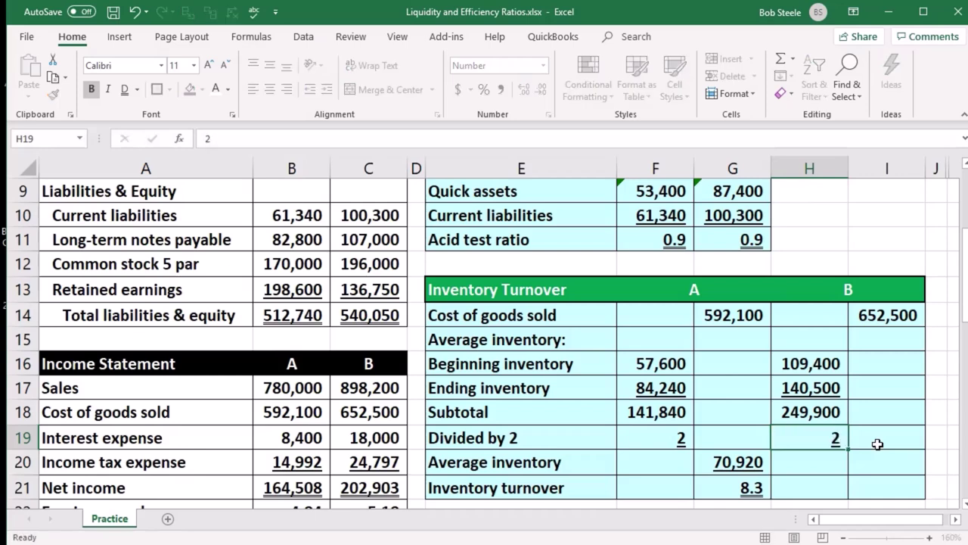
{"action": "key", "text": "Return"}
Step: Calculate company B's average inventory in I20 with =H18/H19
{"action": "key", "text": "Right"}
{"action": "type", "text": "="}
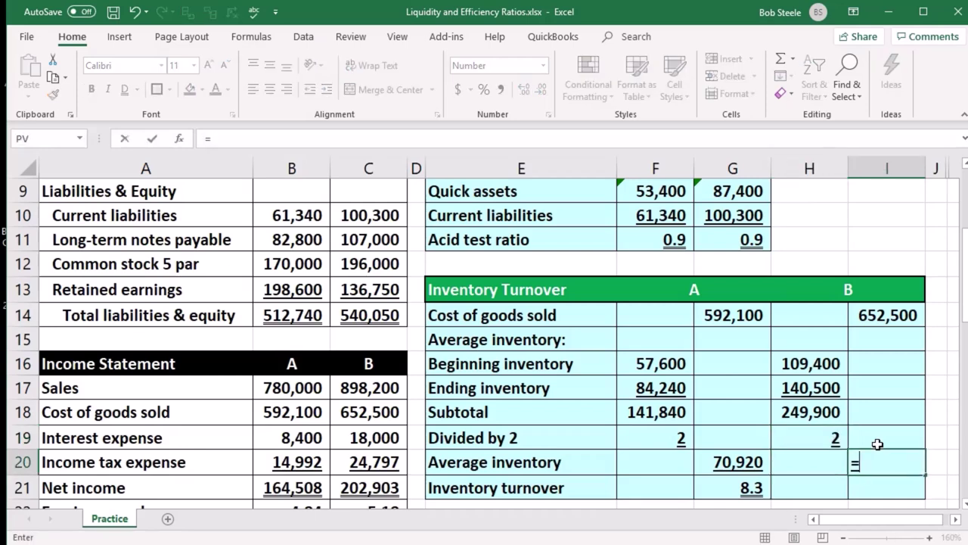
{"action": "scroll", "coordinate": [878, 444], "scroll_direction": "down", "scroll_amount": 1}
{"action": "left_click", "coordinate": [815, 345]}
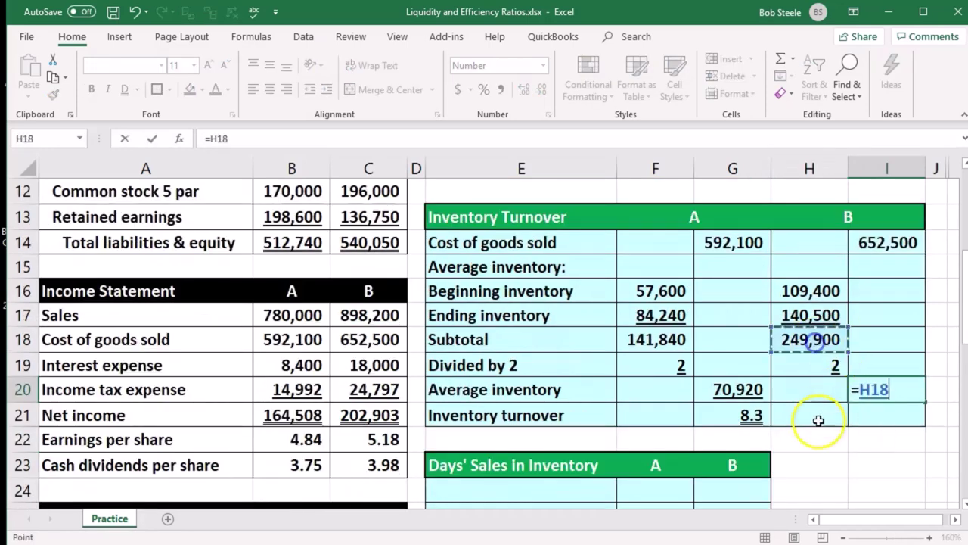
{"action": "type", "text": "/"}
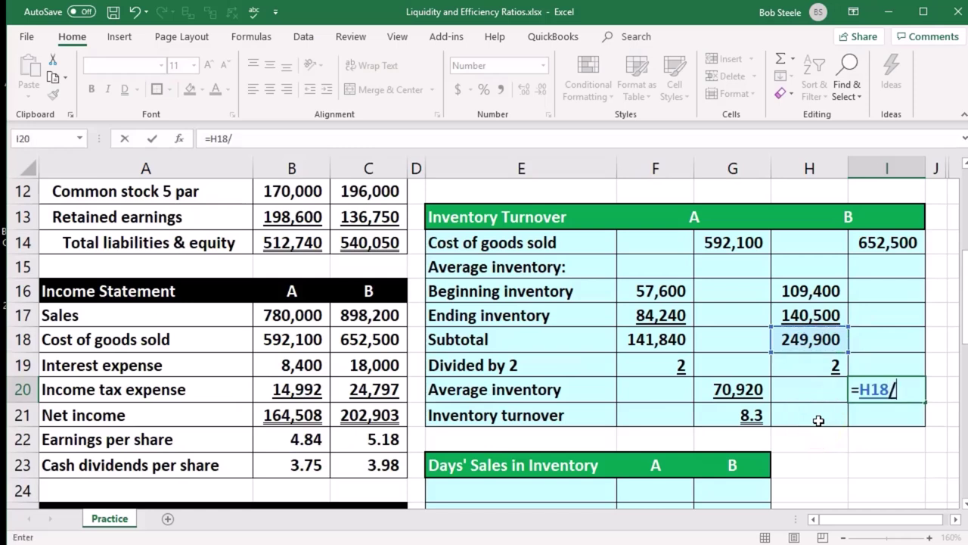
{"action": "left_click", "coordinate": [808, 367]}
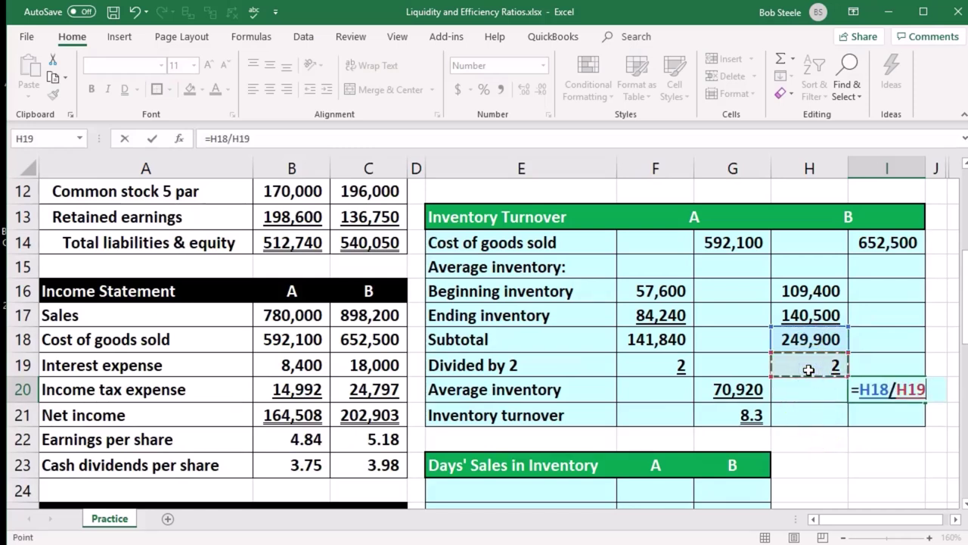
{"action": "key", "text": "Return"}
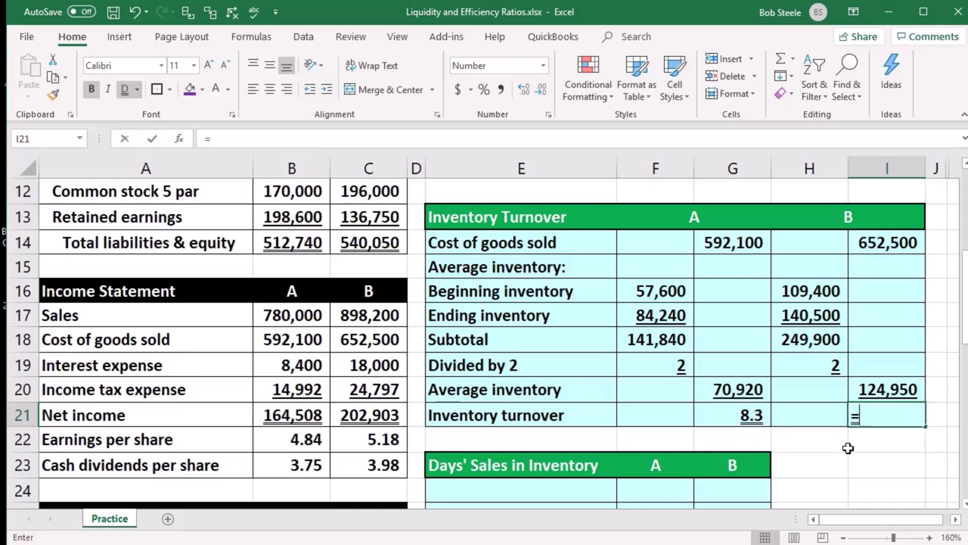
Step: Calculate company B's inventory turnover in I21 with =I14/I20
{"action": "type", "text": "="}
{"action": "left_click", "coordinate": [896, 244]}
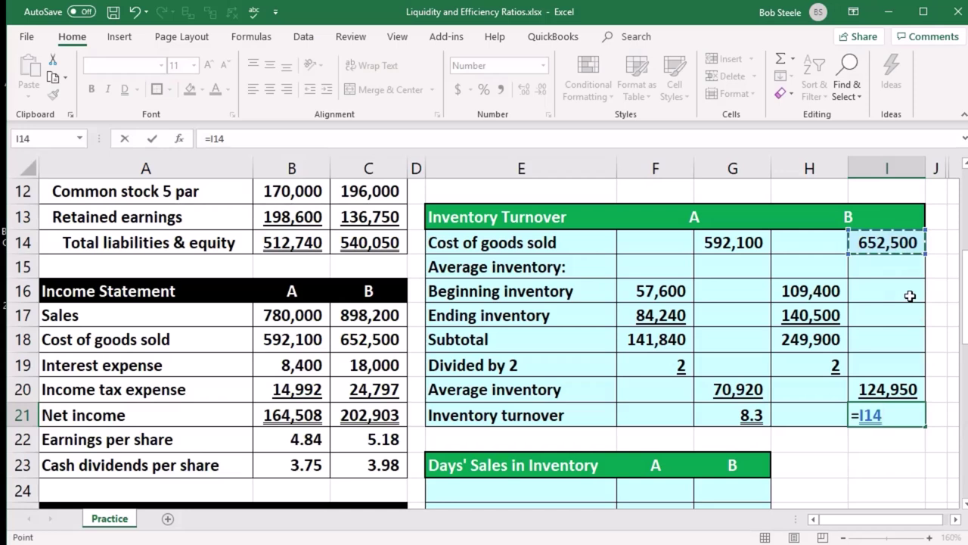
{"action": "type", "text": "/"}
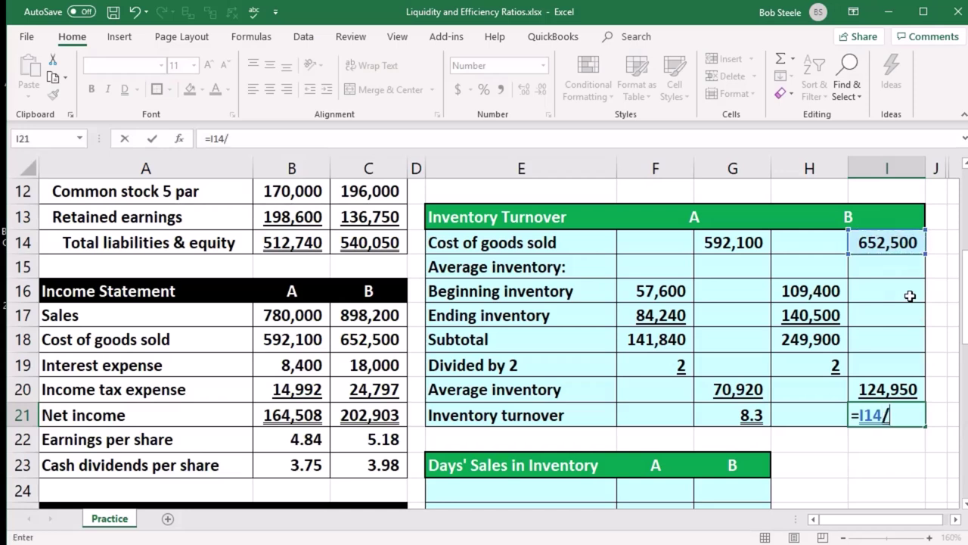
{"action": "left_click", "coordinate": [906, 390]}
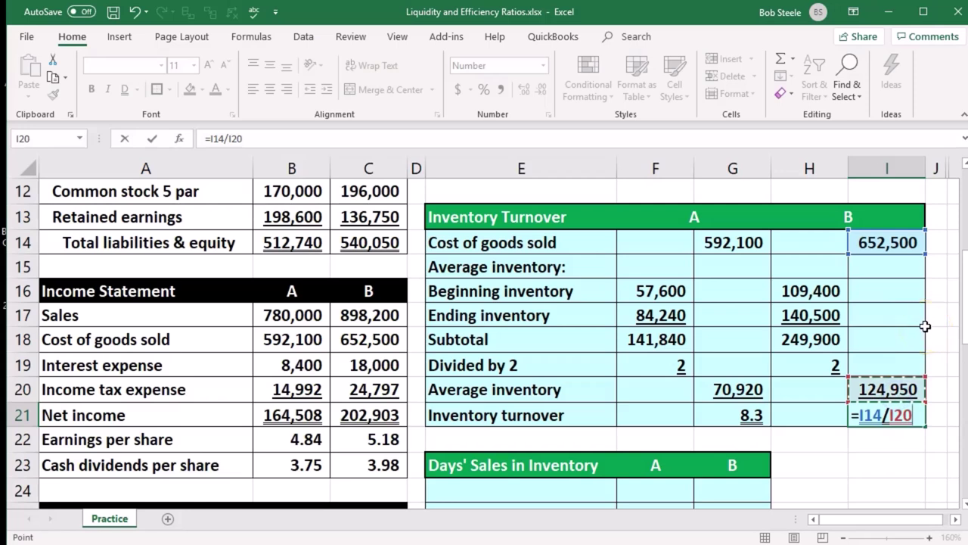
{"action": "key", "text": "Return"}
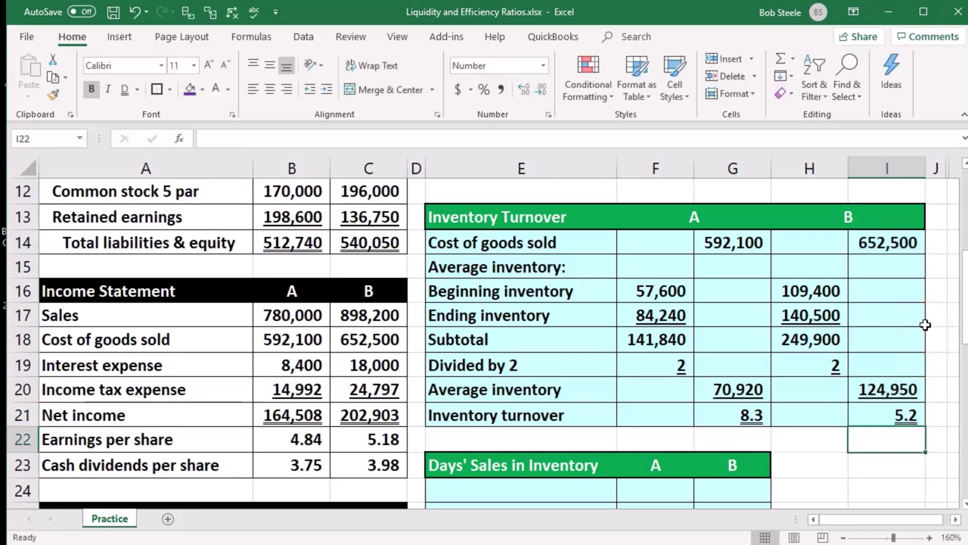
{"action": "key", "text": "Up"}
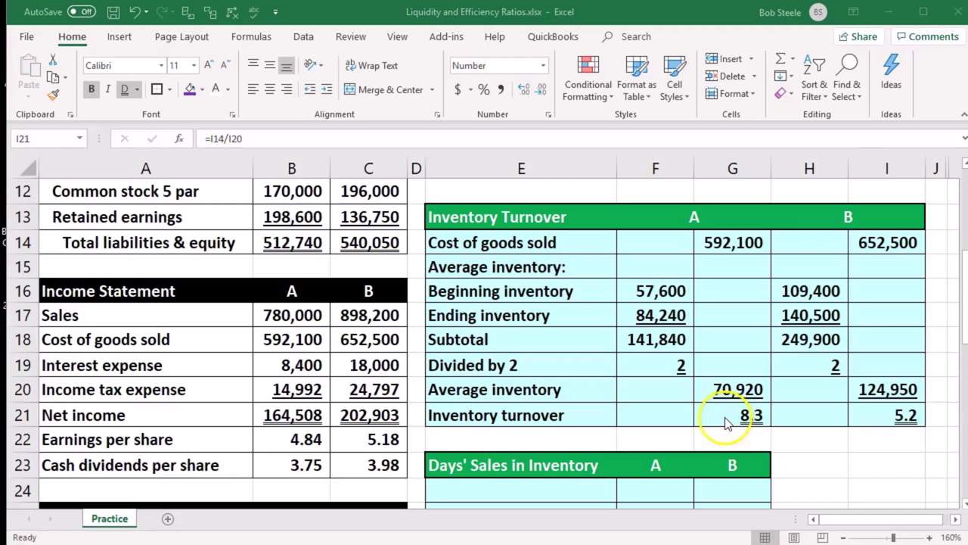
{"action": "left_click", "coordinate": [708, 420]}
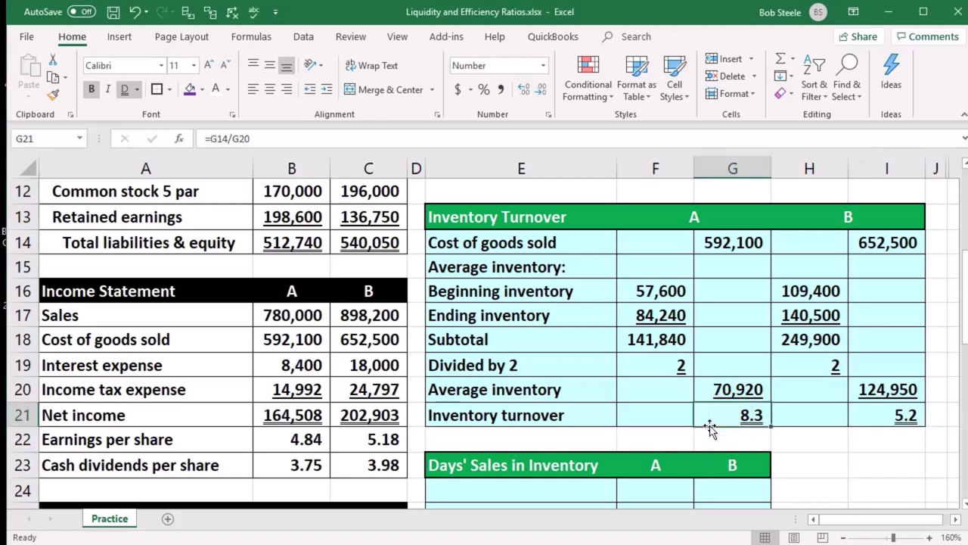
{"action": "key", "text": "Down"}
{"action": "left_click", "coordinate": [697, 443]}
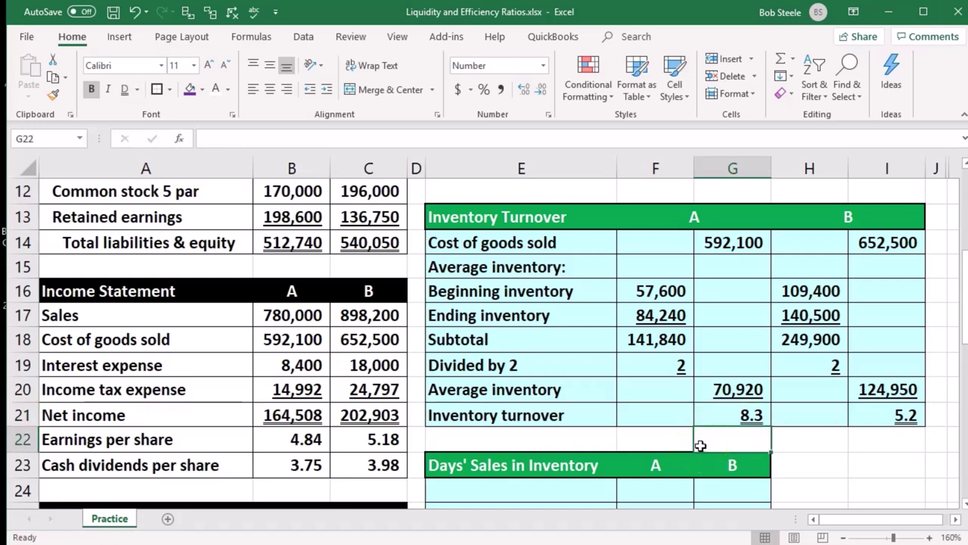
{"action": "scroll", "coordinate": [694, 355], "scroll_direction": "down", "scroll_amount": 1}
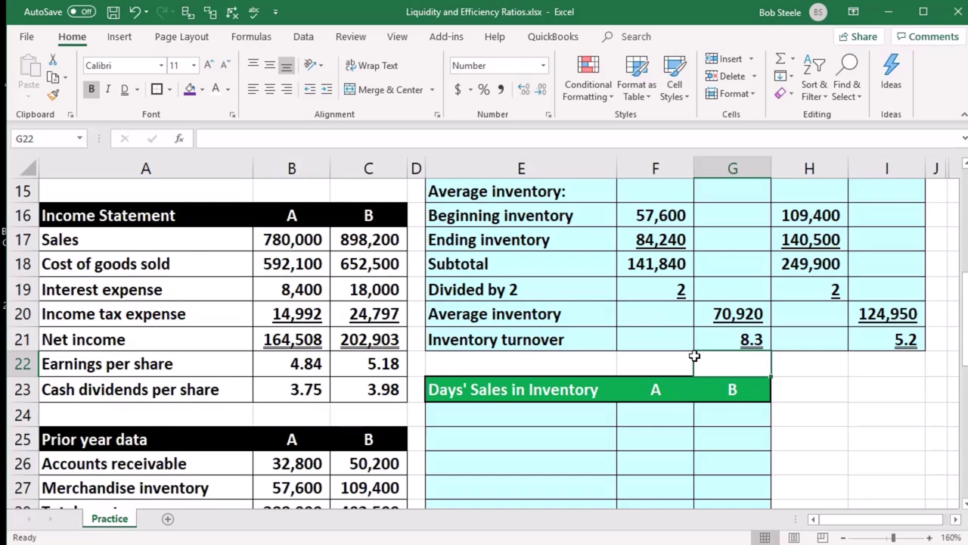
Step: Paste the label "Merchandise inventory" into E24 as the first line under Days' Sales in Inventory
{"action": "scroll", "coordinate": [694, 355], "scroll_direction": "down", "scroll_amount": 1}
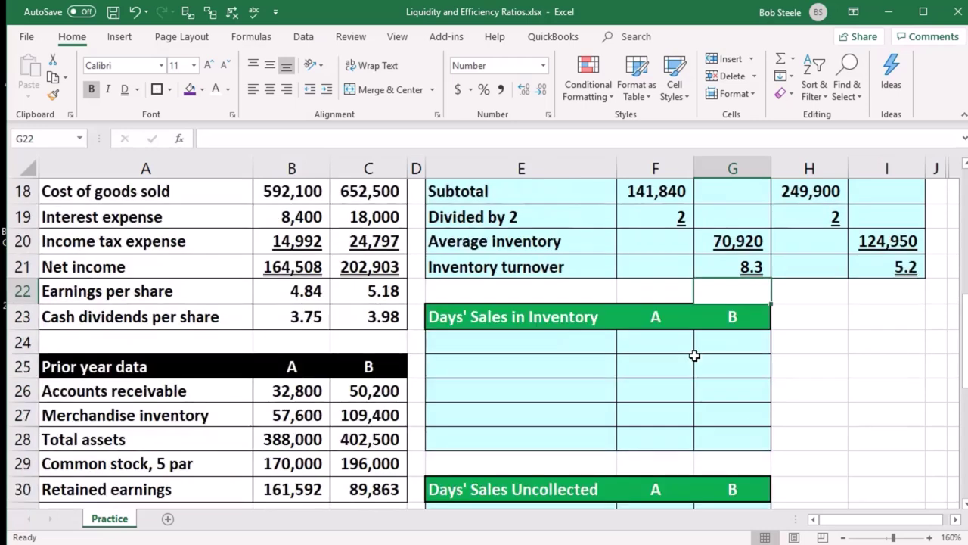
{"action": "left_click", "coordinate": [569, 346]}
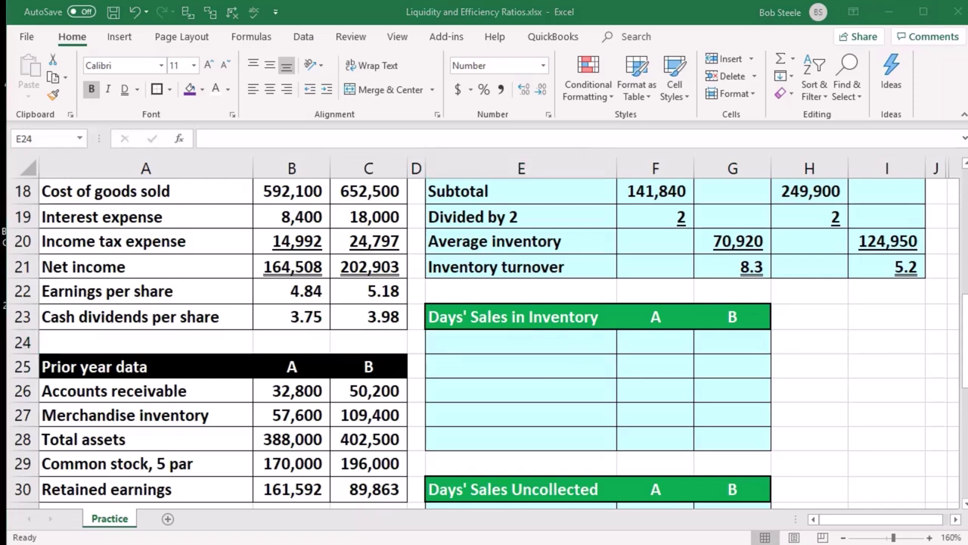
{"action": "left_click", "coordinate": [590, 348]}
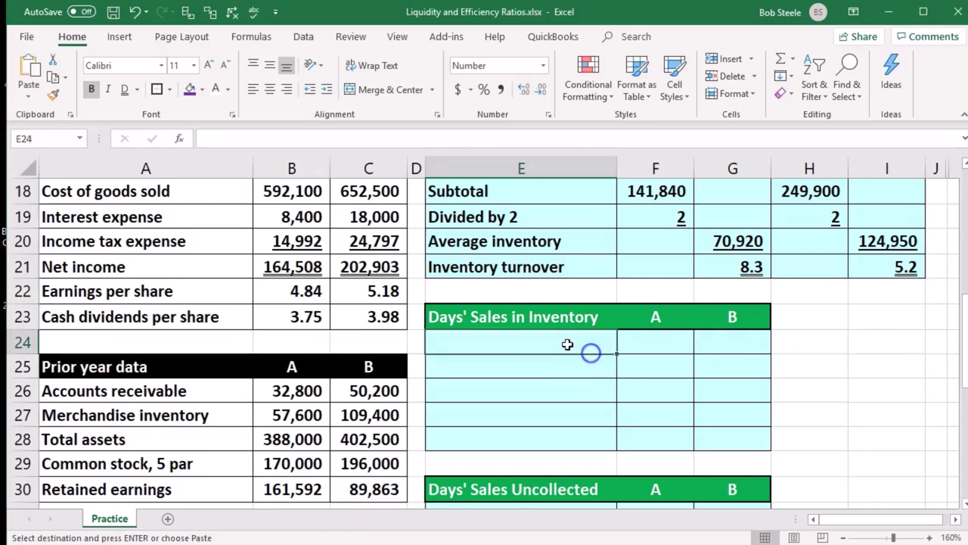
{"action": "key", "text": "ctrl+v"}
{"action": "key", "text": "Tab"}
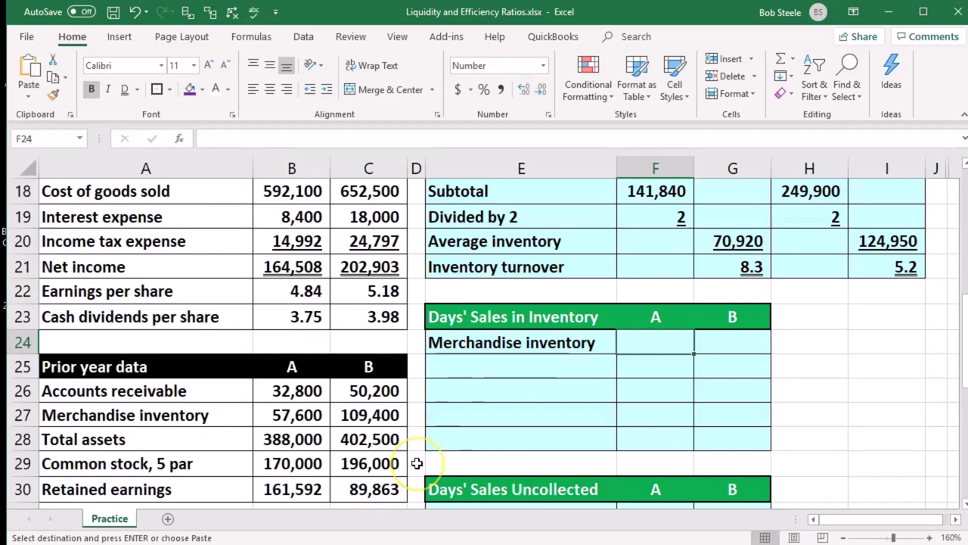
Step: Link company A's merchandise inventory from the balance sheet into F24 with =B5
{"action": "type", "text": "="}
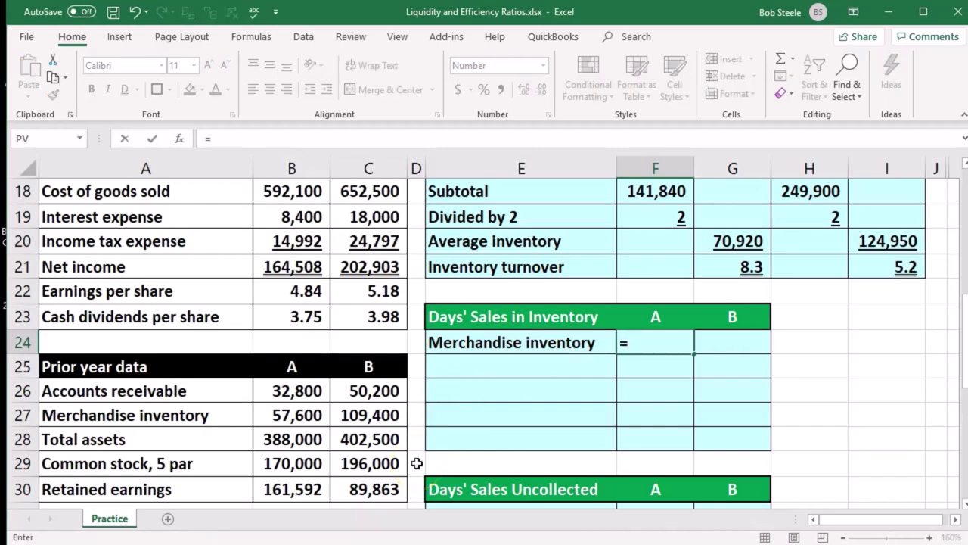
{"action": "scroll", "coordinate": [285, 457], "scroll_direction": "up", "scroll_amount": 2}
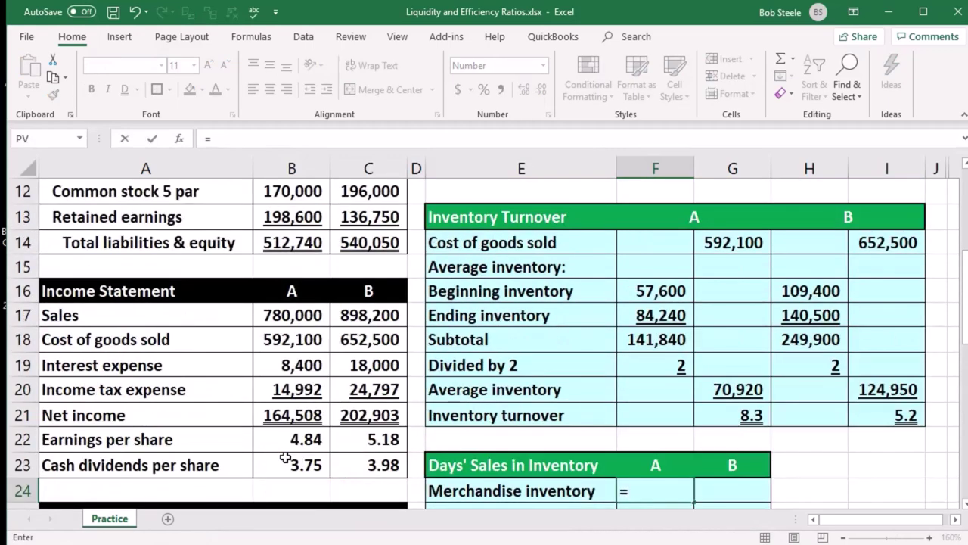
{"action": "scroll", "coordinate": [285, 457], "scroll_direction": "up", "scroll_amount": 3}
{"action": "scroll", "coordinate": [280, 458], "scroll_direction": "up", "scroll_amount": 1}
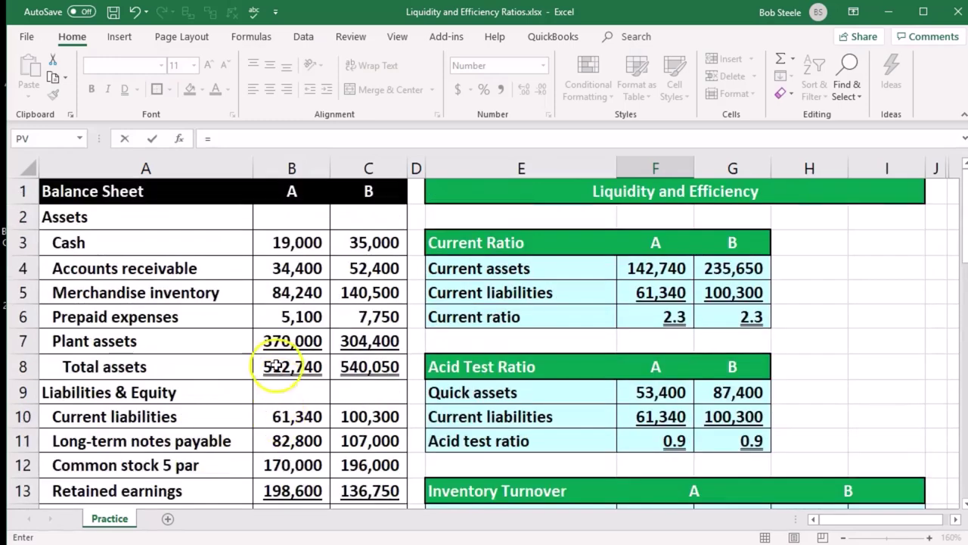
{"action": "left_click", "coordinate": [278, 297]}
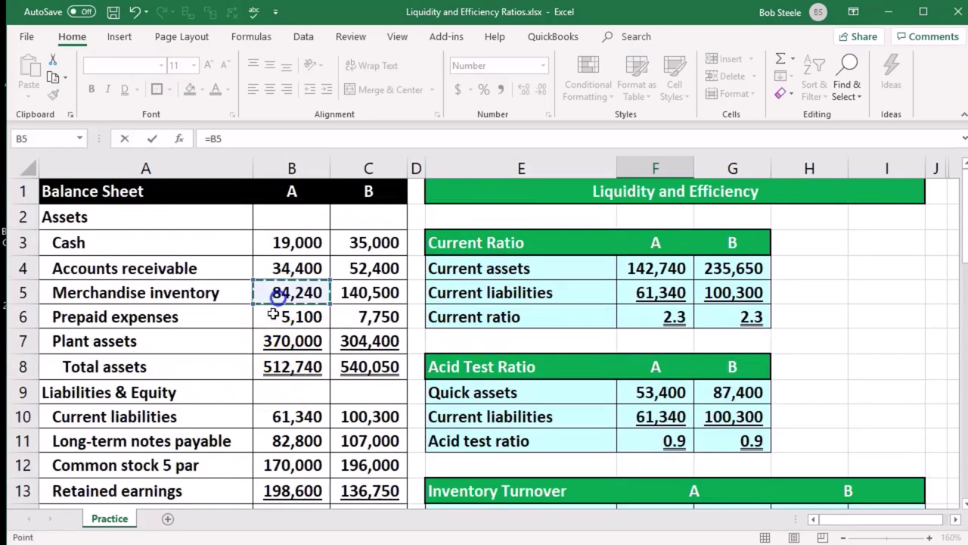
{"action": "key", "text": "Return"}
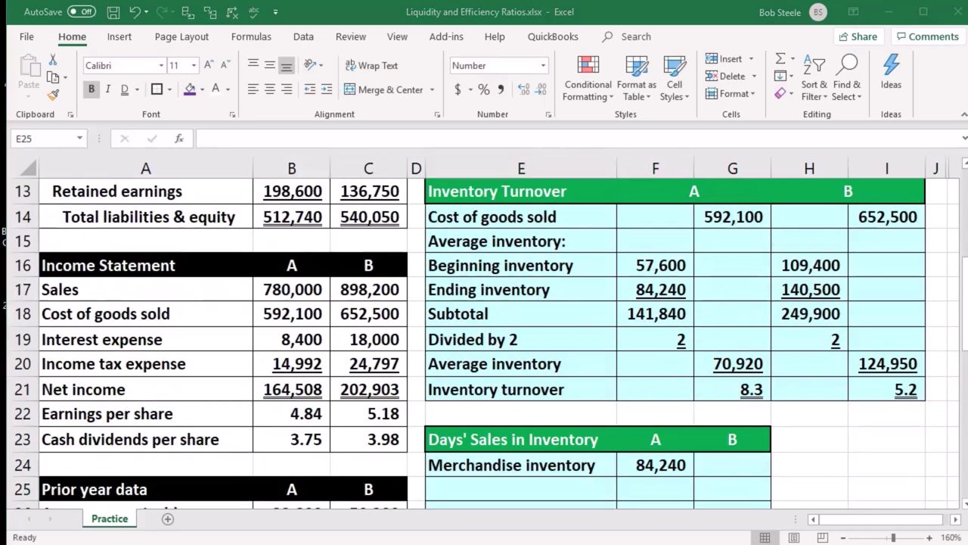
Step: Paste the label "Cost of goods sold" into E25 and link company A's figure into F25 with =B18
{"action": "key", "text": "ctrl+c"}
{"action": "scroll", "coordinate": [681, 408], "scroll_direction": "down", "scroll_amount": 1}
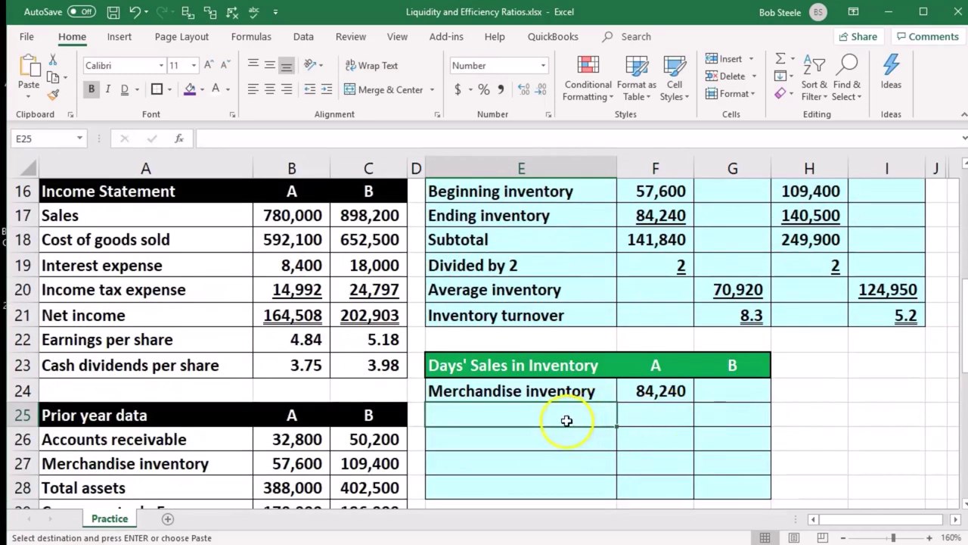
{"action": "key", "text": "ctrl+v"}
{"action": "key", "text": "Tab"}
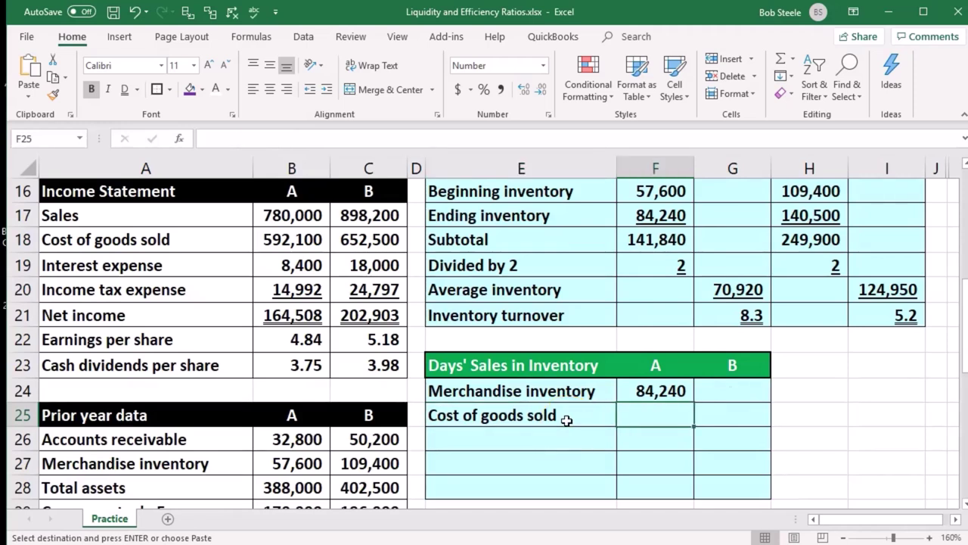
{"action": "type", "text": "="}
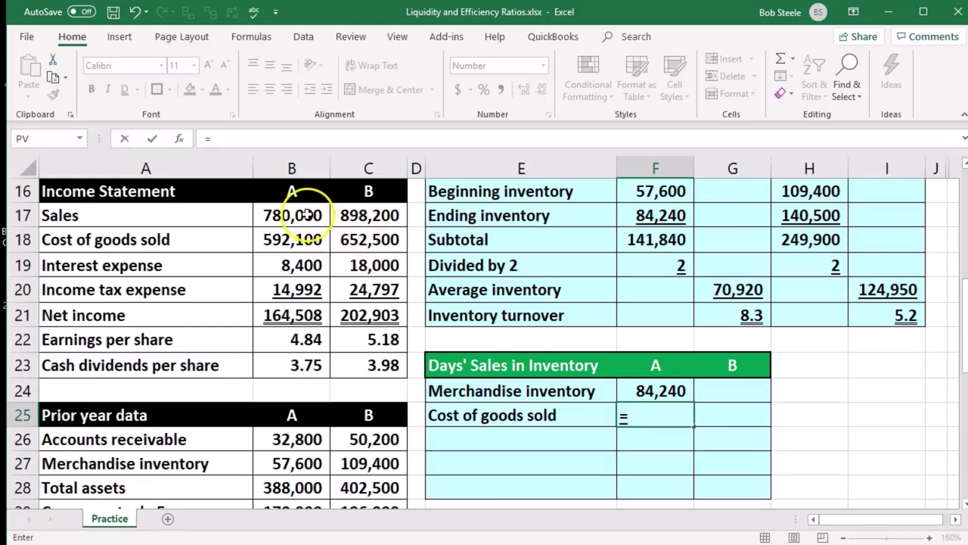
{"action": "left_click", "coordinate": [305, 242]}
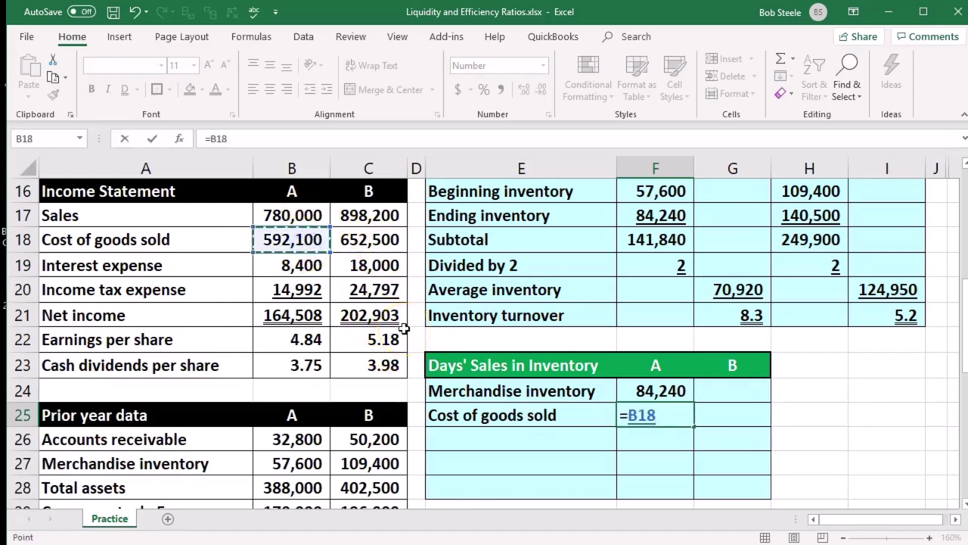
{"action": "key", "text": "Return"}
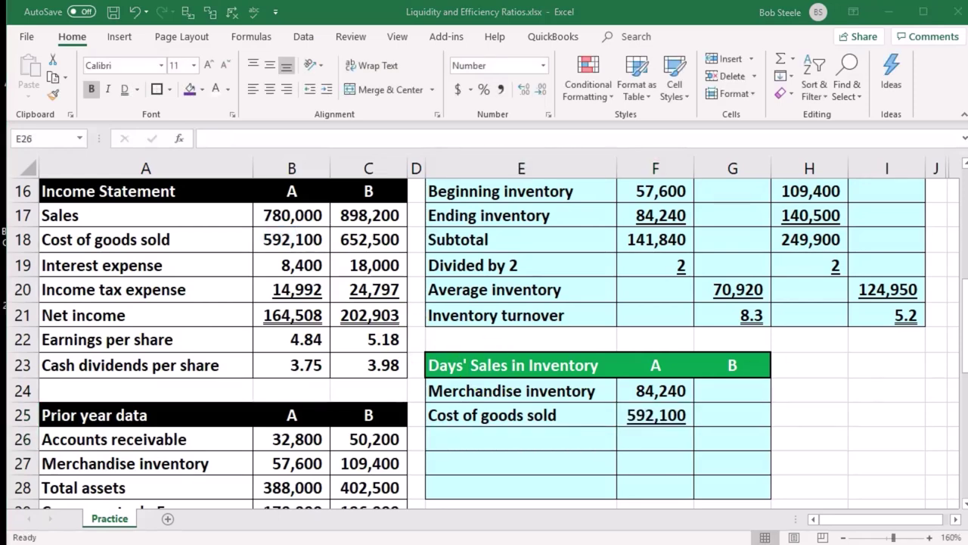
Step: Paste the label "Subtotal" into E26 and divide company A's inventory by cost of goods sold in F26 with =F24/F25
{"action": "key", "text": "ctrl+c"}
{"action": "key", "text": "ctrl+v"}
{"action": "key", "text": "Right"}
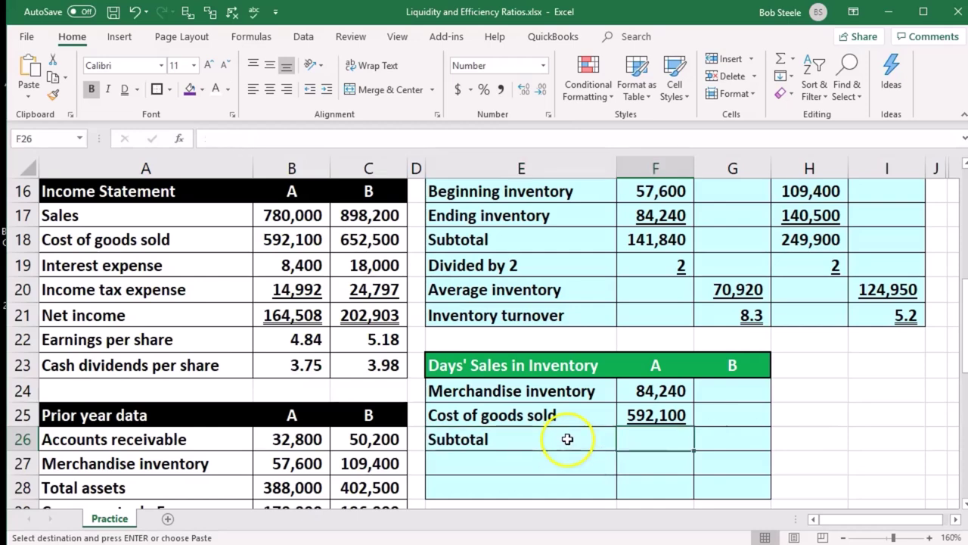
{"action": "type", "text": "="}
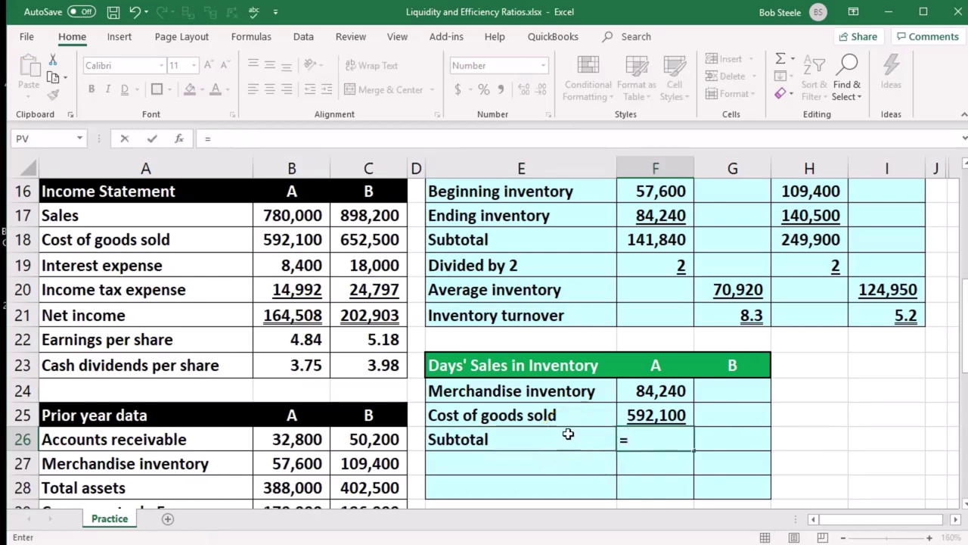
{"action": "left_click", "coordinate": [651, 392]}
{"action": "type", "text": "/"}
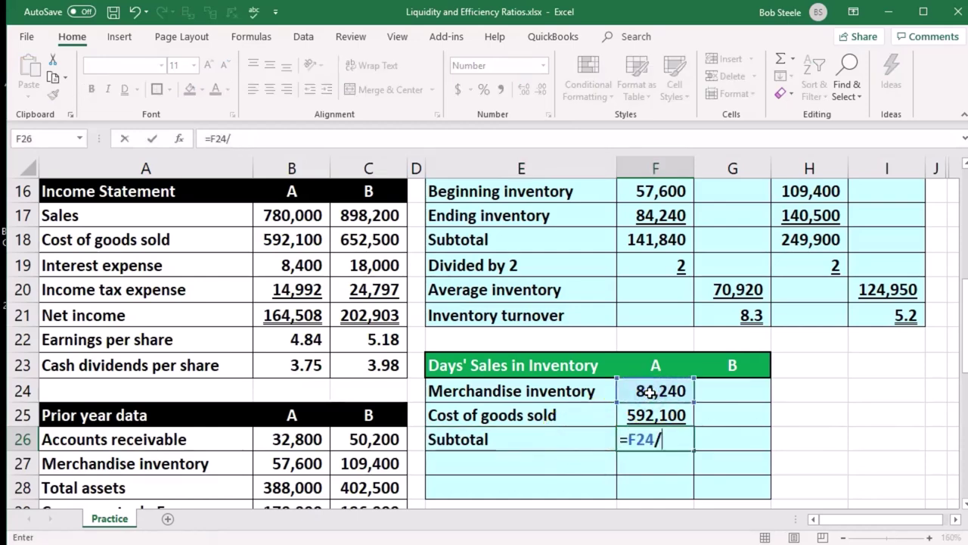
{"action": "left_click", "coordinate": [649, 415]}
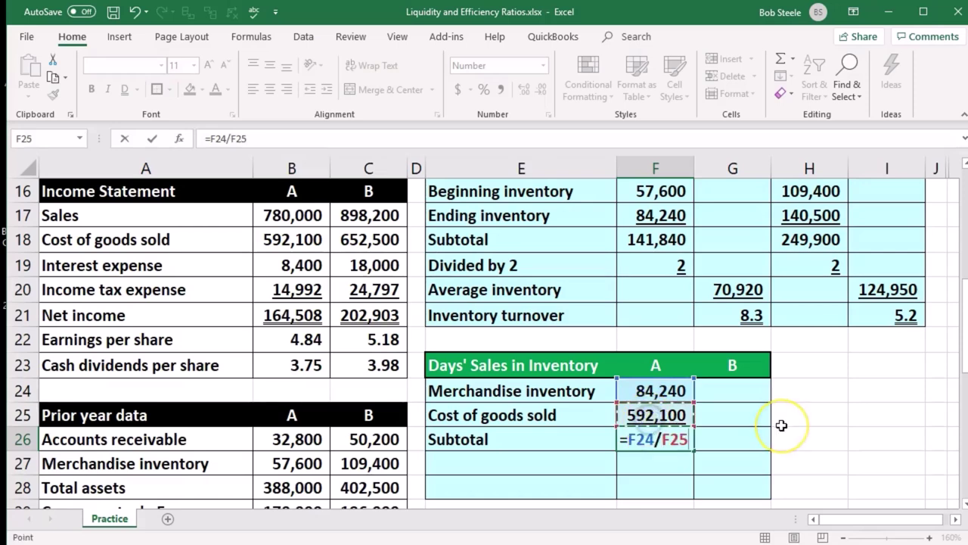
{"action": "key", "text": "Return"}
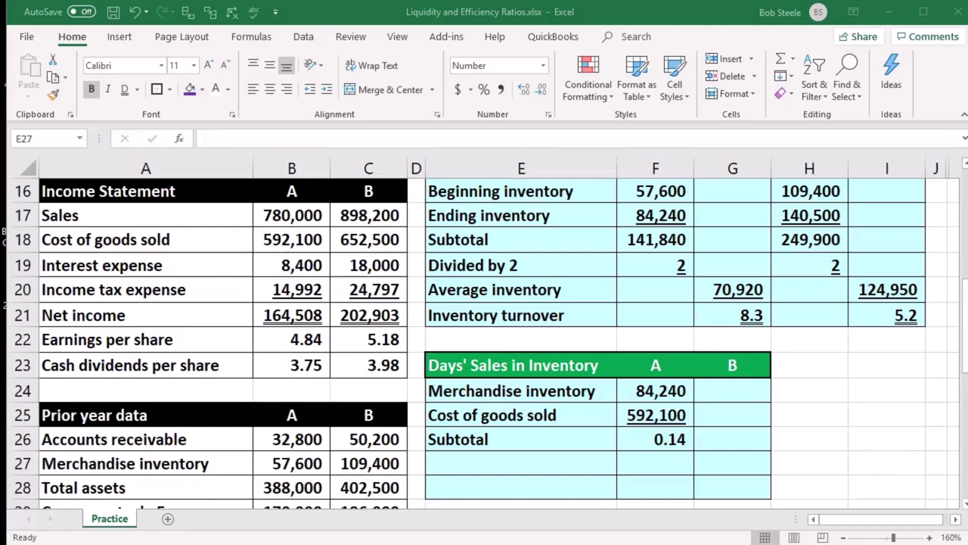
Step: Paste the label "Days in year" into E27 and enter 365 for company A in F27
{"action": "left_click", "coordinate": [530, 463]}
{"action": "key", "text": "ctrl+v"}
{"action": "key", "text": "Right"}
{"action": "type", "text": "365"}
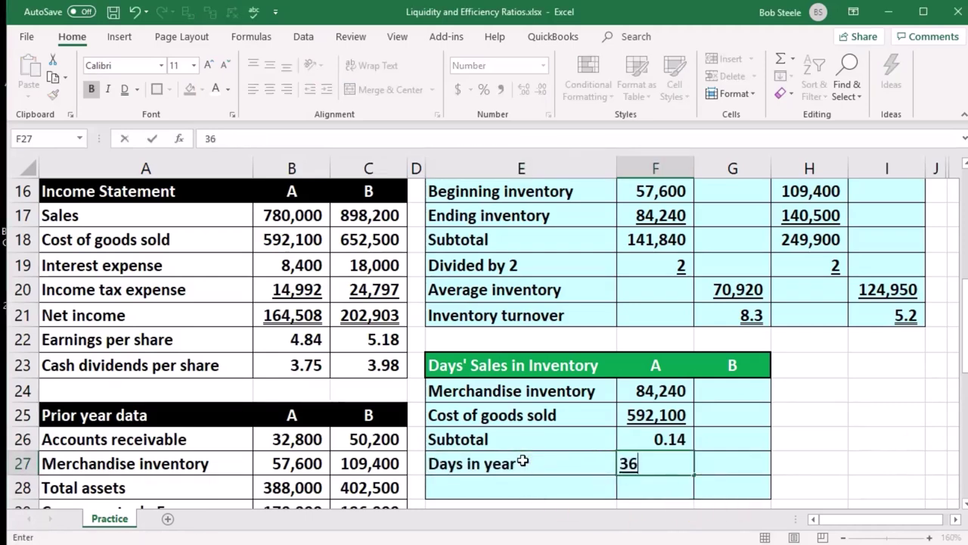
{"action": "key", "text": "Return"}
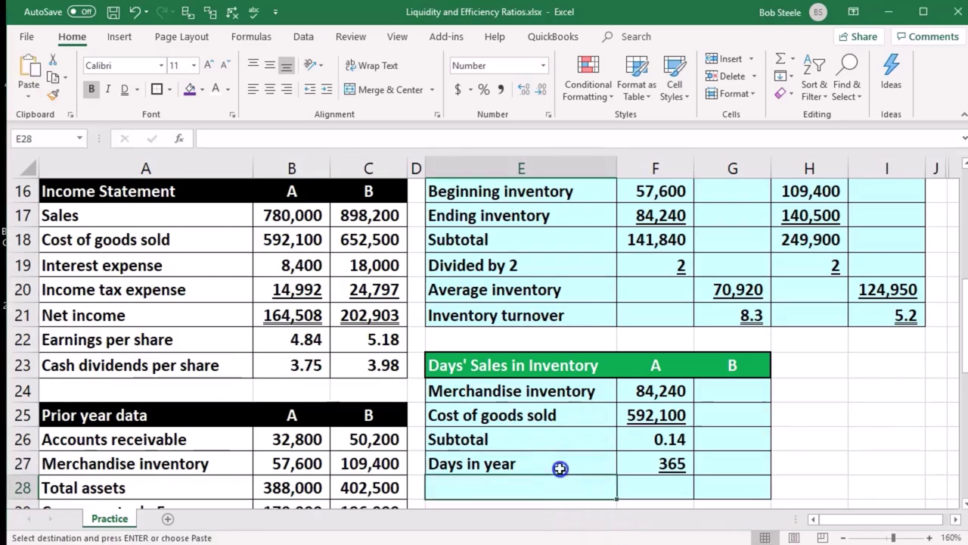
Step: Paste the label "Days' sales in inventory" into E28 and calculate company A's result in F28 with =F26*F27
{"action": "scroll", "coordinate": [557, 465], "scroll_direction": "down", "scroll_amount": 1}
{"action": "key", "text": "ctrl+v"}
{"action": "key", "text": "Right"}
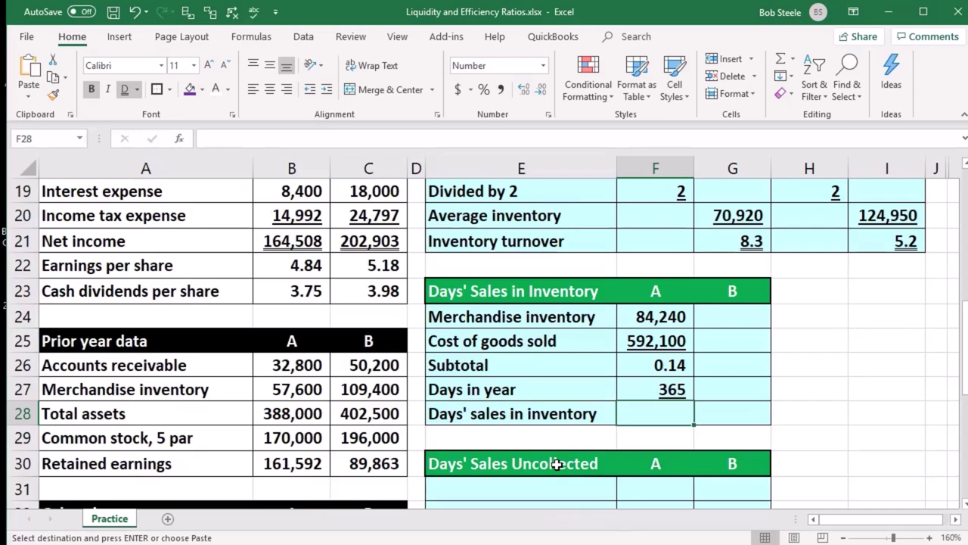
{"action": "key", "text": "Escape"}
{"action": "type", "text": "="}
{"action": "left_click", "coordinate": [658, 367]}
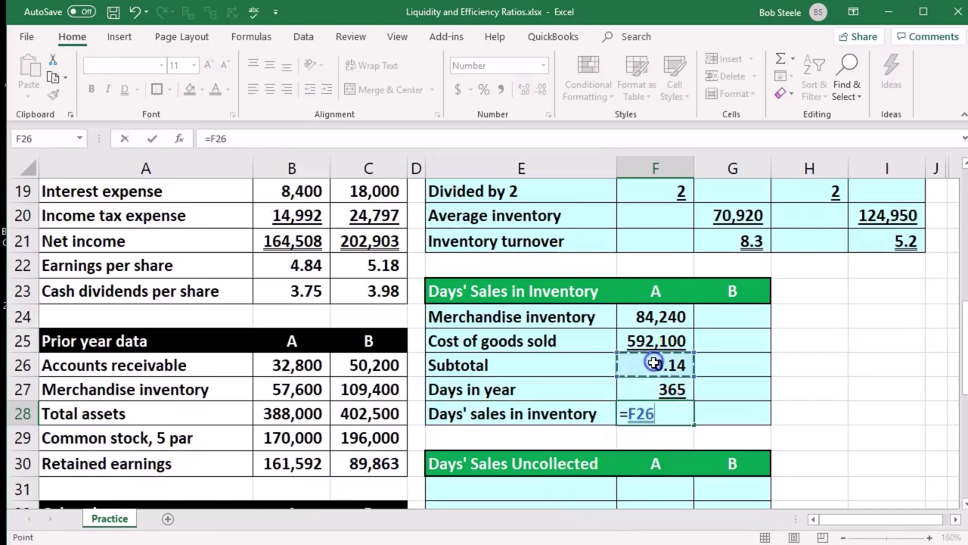
{"action": "type", "text": "*"}
{"action": "left_click", "coordinate": [648, 389]}
{"action": "key", "text": "Return"}
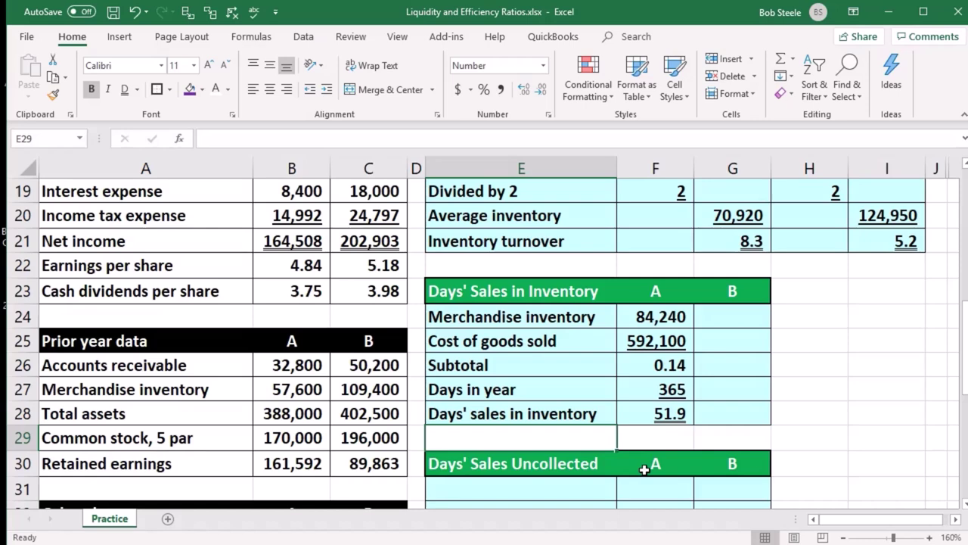
Step: Link company B's merchandise inventory from the balance sheet into G24 with =C5
{"action": "left_click", "coordinate": [746, 326]}
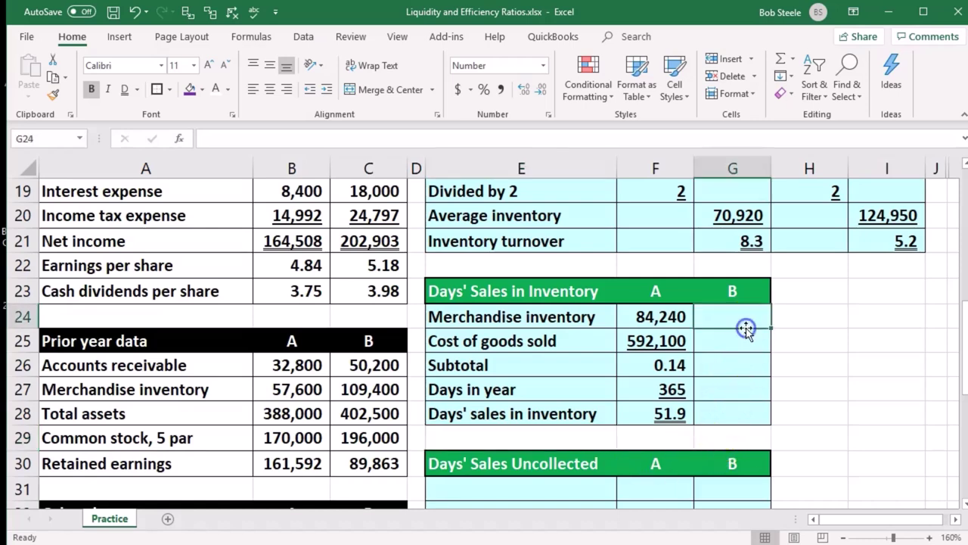
{"action": "type", "text": "="}
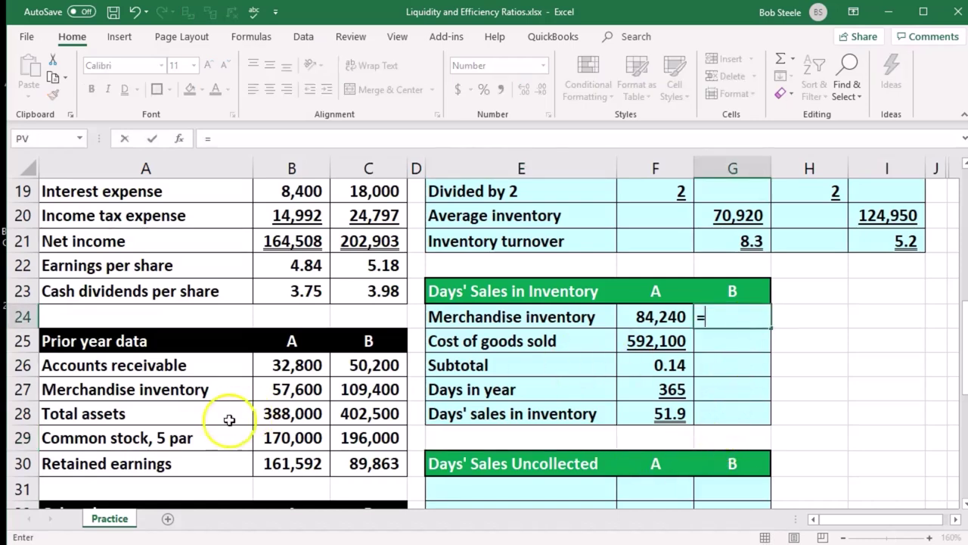
{"action": "scroll", "coordinate": [240, 414], "scroll_direction": "up", "scroll_amount": 5}
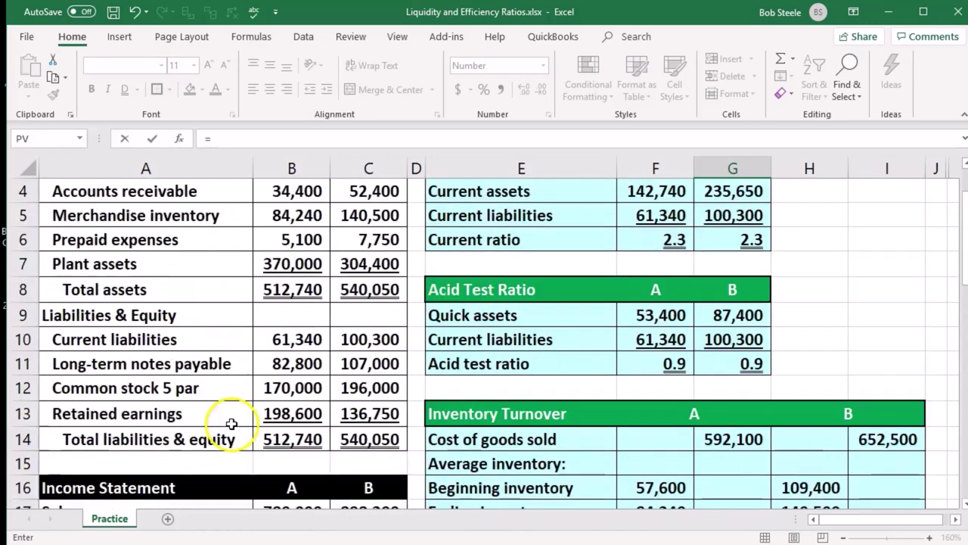
{"action": "scroll", "coordinate": [232, 424], "scroll_direction": "up", "scroll_amount": 1}
{"action": "left_click", "coordinate": [367, 295]}
{"action": "key", "text": "Return"}
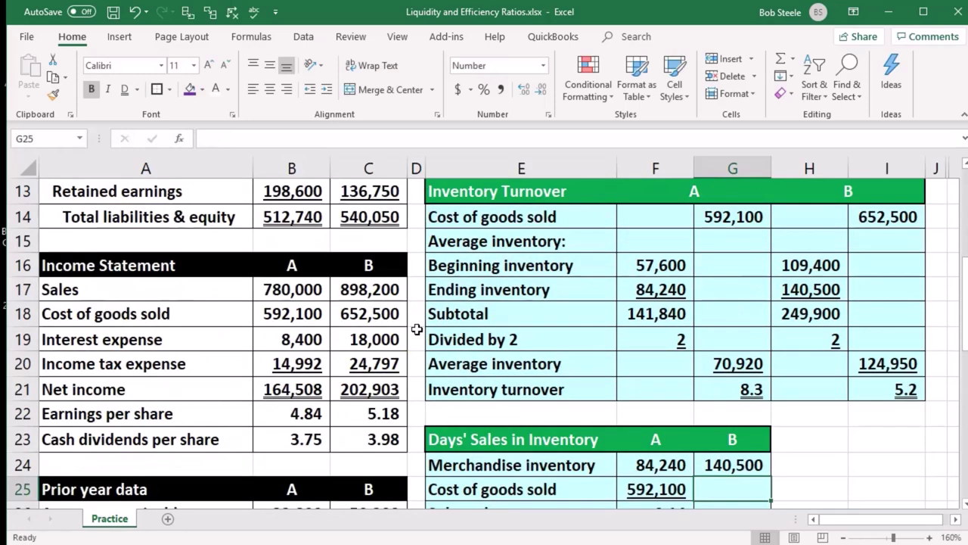
Step: Link company B's cost of goods sold from the income statement into G25 with =C18
{"action": "type", "text": "="}
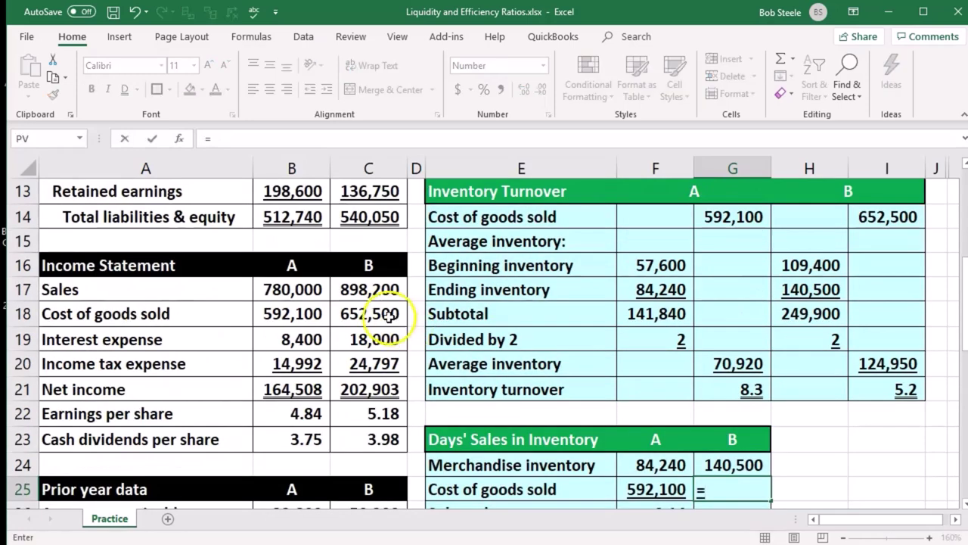
{"action": "left_click", "coordinate": [386, 314]}
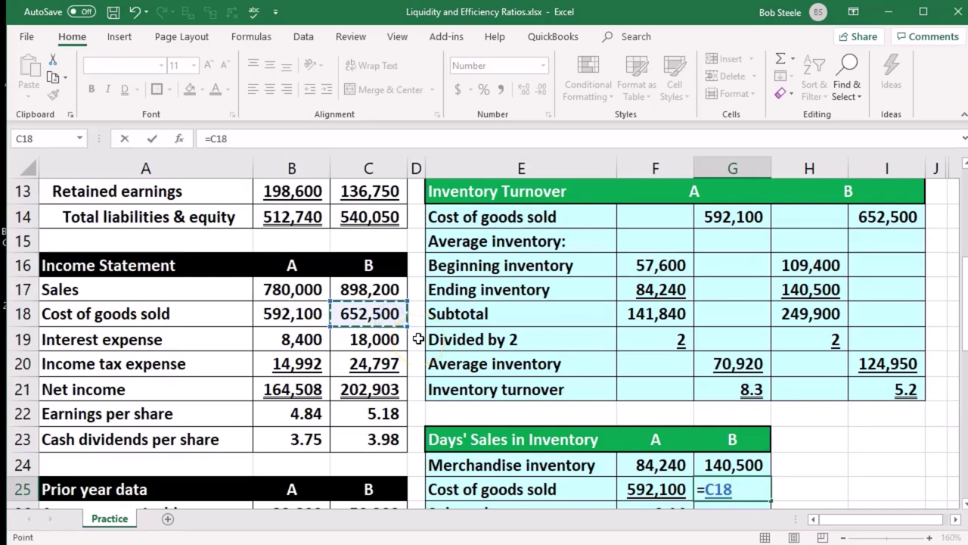
{"action": "key", "text": "Return"}
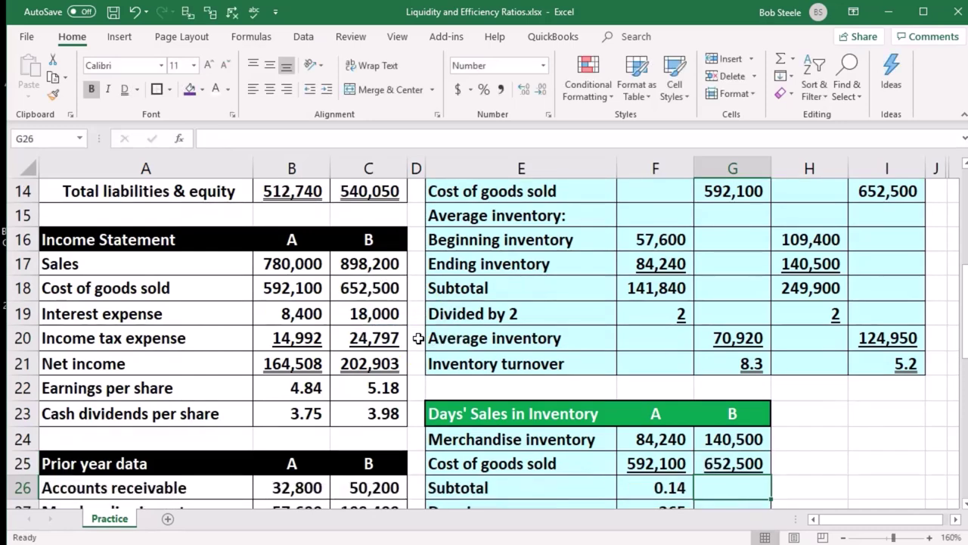
Step: Calculate company B's subtotal in G26 with =G24/G25 and enter 365 as its days in year in G27
{"action": "scroll", "coordinate": [418, 339], "scroll_direction": "down", "scroll_amount": 1}
{"action": "type", "text": "="}
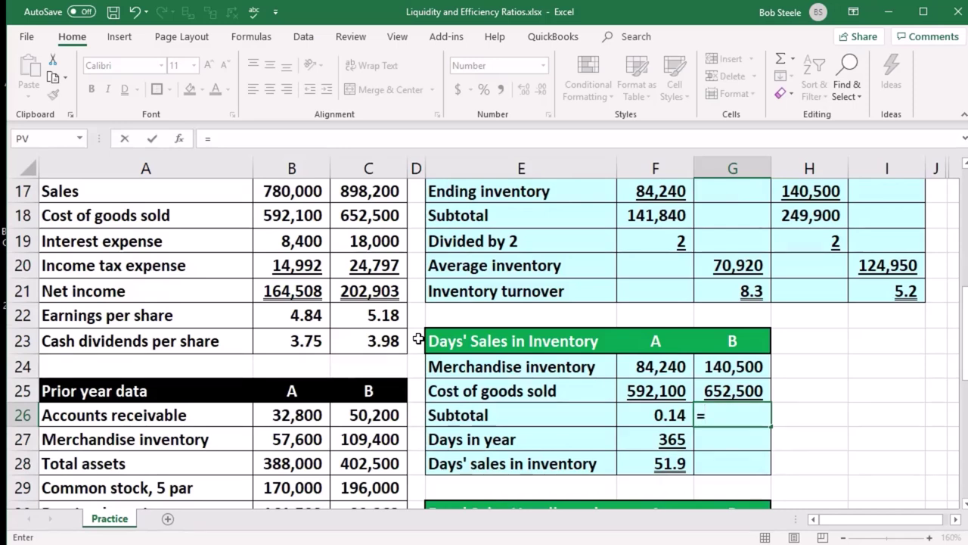
{"action": "left_click", "coordinate": [730, 358]}
{"action": "type", "text": "/"}
{"action": "left_click", "coordinate": [732, 387]}
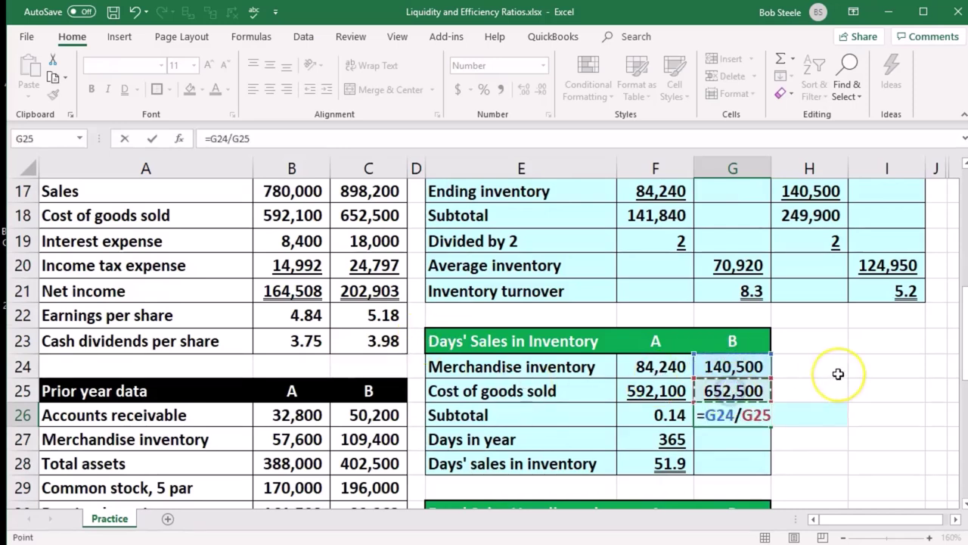
{"action": "key", "text": "Return"}
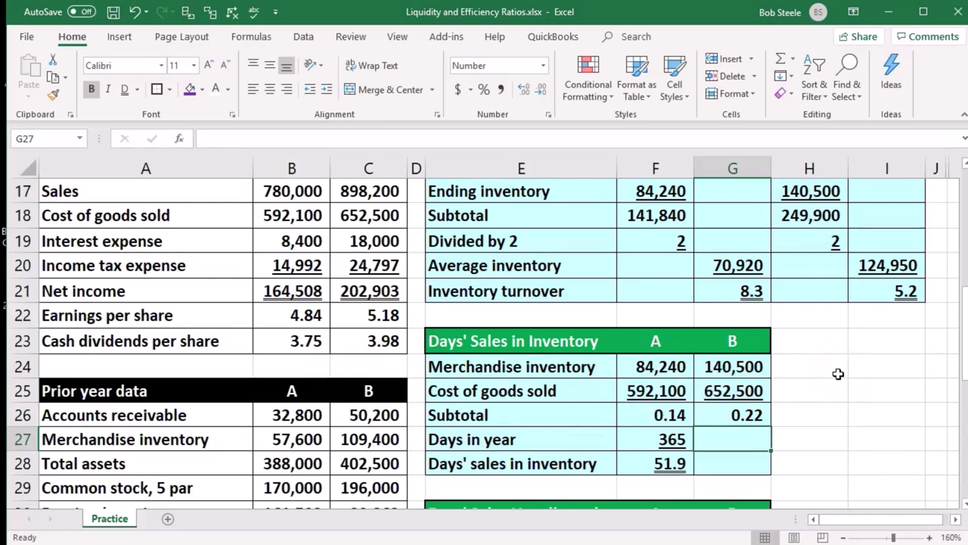
{"action": "type", "text": "365"}
{"action": "key", "text": "Return"}
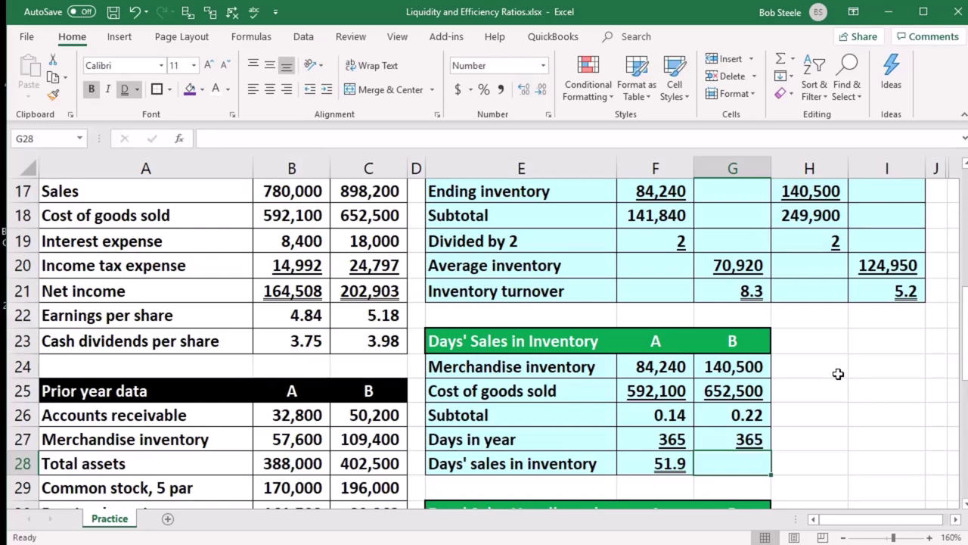
Step: Calculate company B's days' sales in inventory in G28 with =G26*G27
{"action": "type", "text": "="}
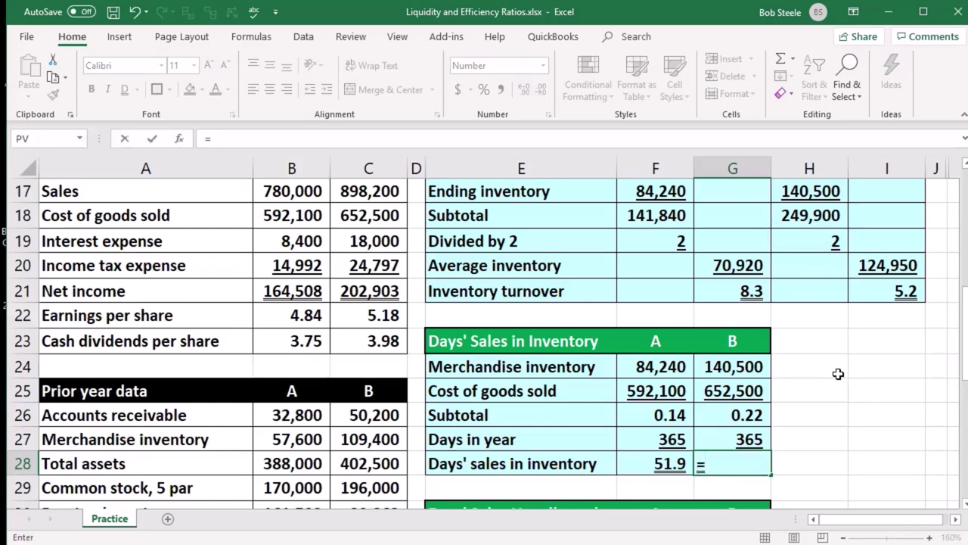
{"action": "key", "text": "Up"}
{"action": "key", "text": "Up"}
{"action": "type", "text": "*"}
{"action": "left_click", "coordinate": [761, 437]}
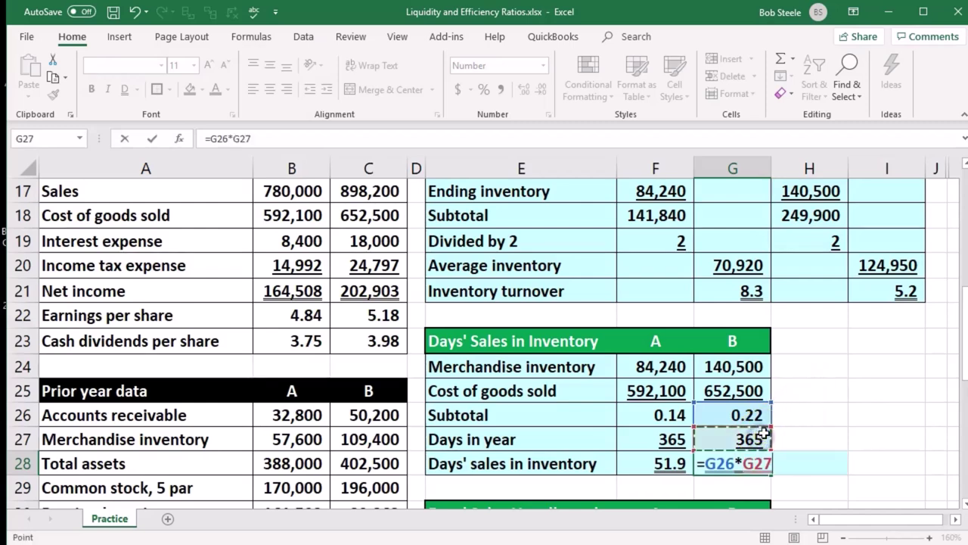
{"action": "key", "text": "Return"}
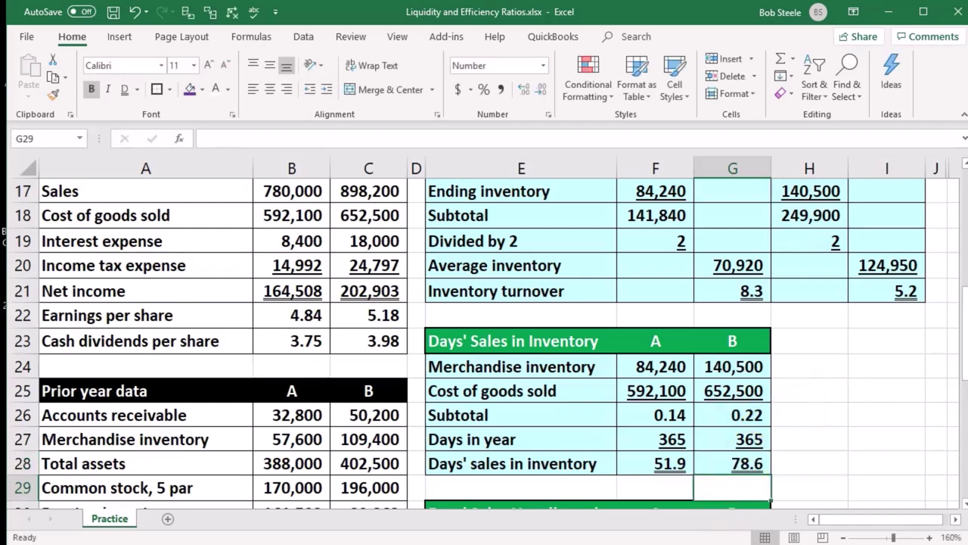
Step: Compare the days' sales in inventory of companies A and B and review company A's inventory turnover
{"action": "left_click", "coordinate": [641, 464]}
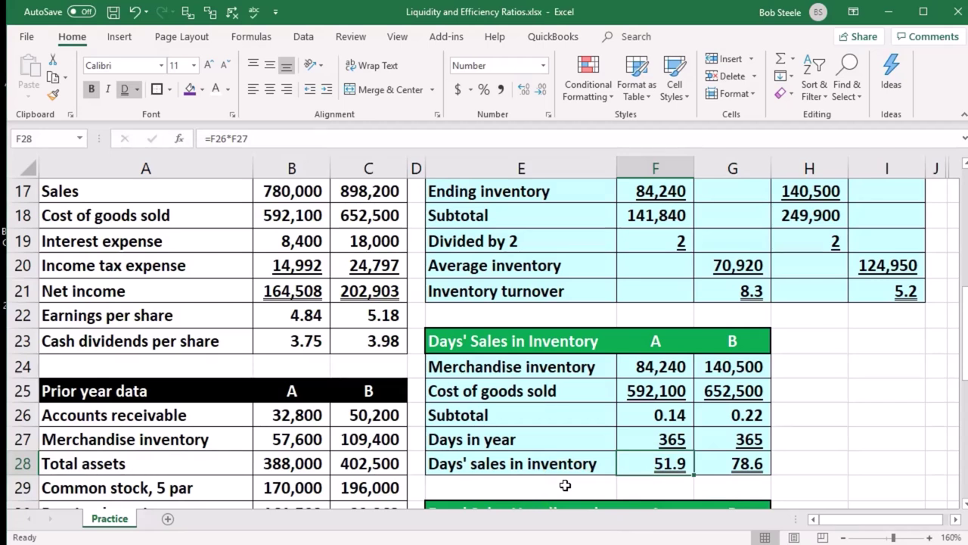
{"action": "key", "text": "Right"}
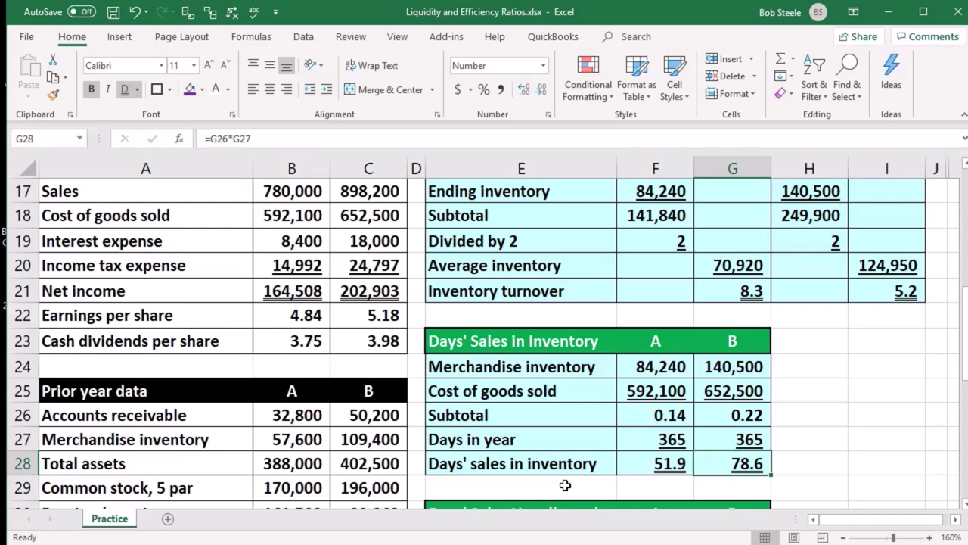
{"action": "key", "text": "Left"}
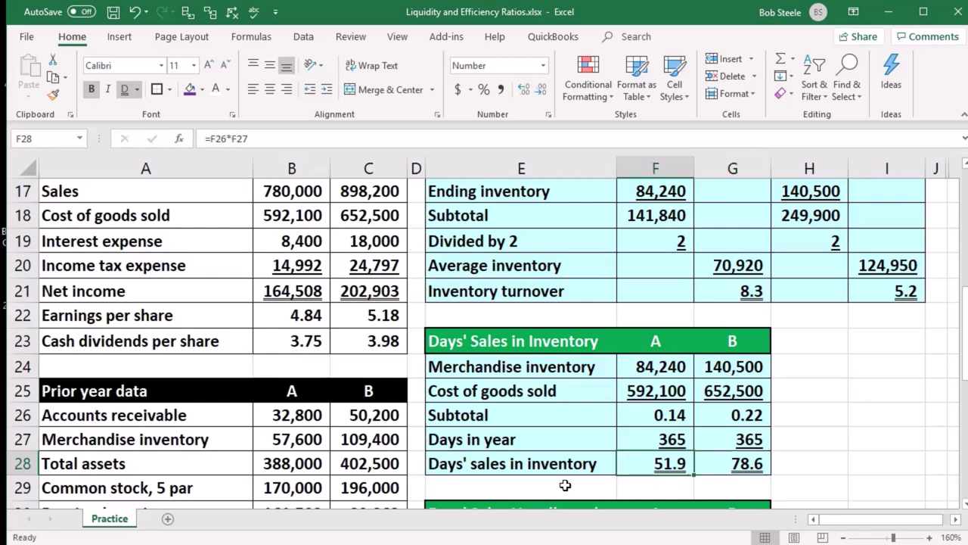
{"action": "left_click", "coordinate": [714, 296]}
{"action": "scroll", "coordinate": [706, 356], "scroll_direction": "up", "scroll_amount": 2}
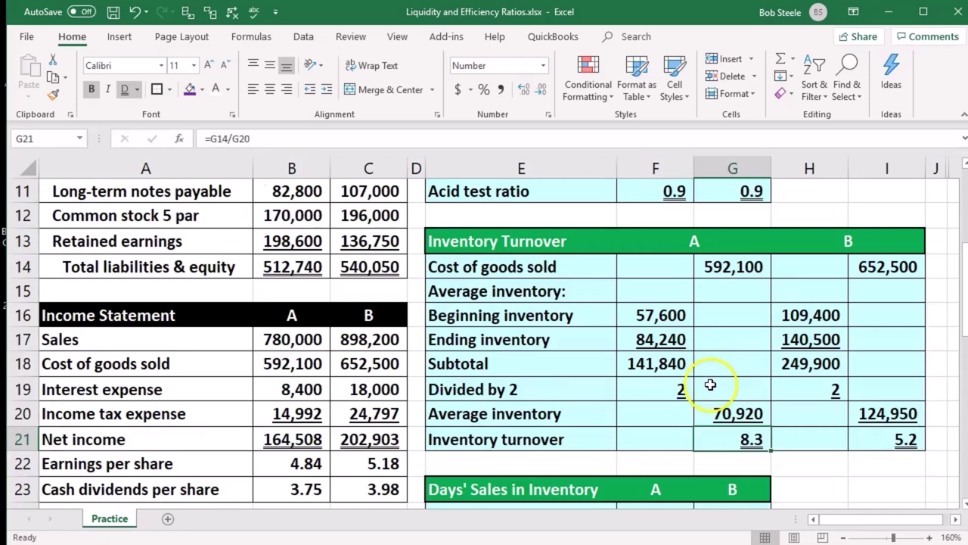
{"action": "scroll", "coordinate": [709, 374], "scroll_direction": "down", "scroll_amount": 1}
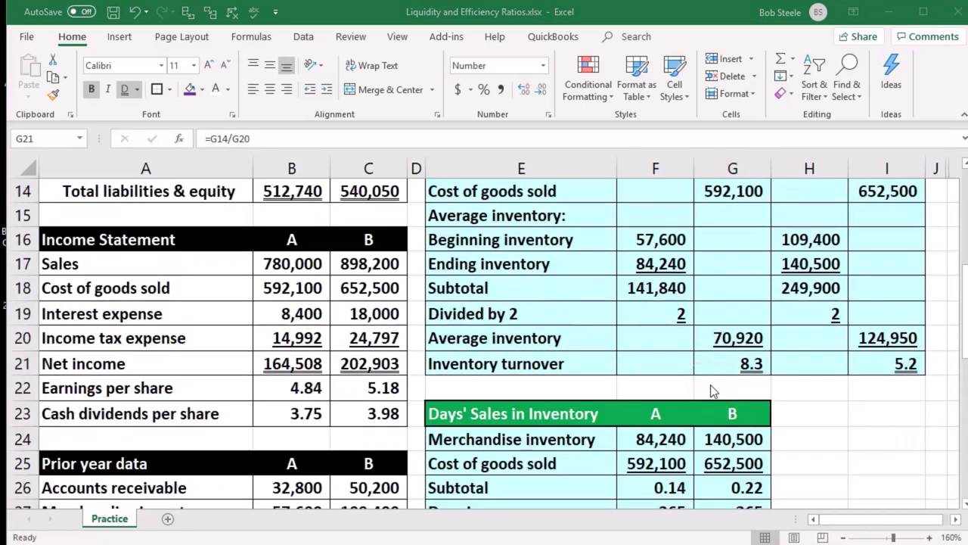
{"action": "scroll", "coordinate": [711, 390], "scroll_direction": "down", "scroll_amount": 2}
{"action": "scroll", "coordinate": [710, 385], "scroll_direction": "down", "scroll_amount": 1}
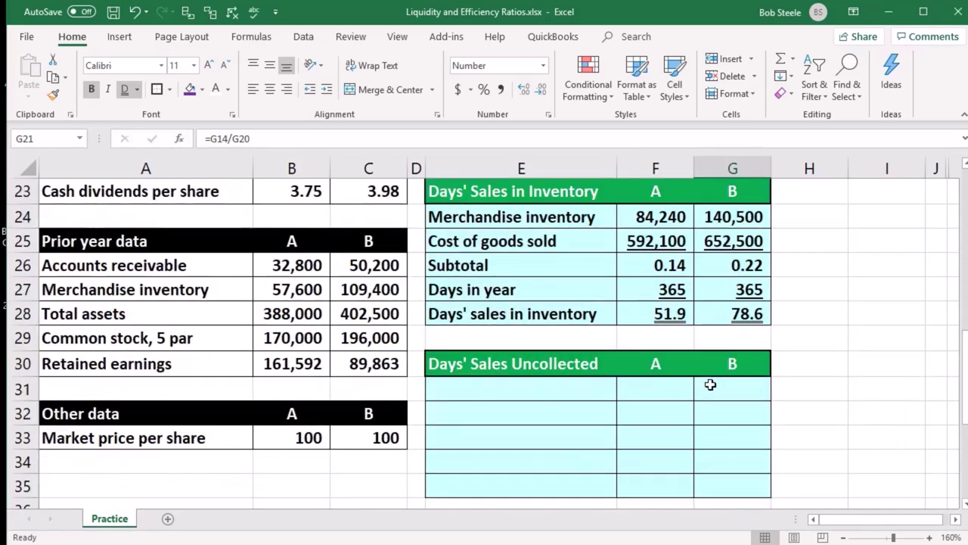
Step: Enter the label "Current receivables" in E31 and link company A's accounts receivable from the balance sheet into F31 with =B4
{"action": "left_click", "coordinate": [382, 539]}
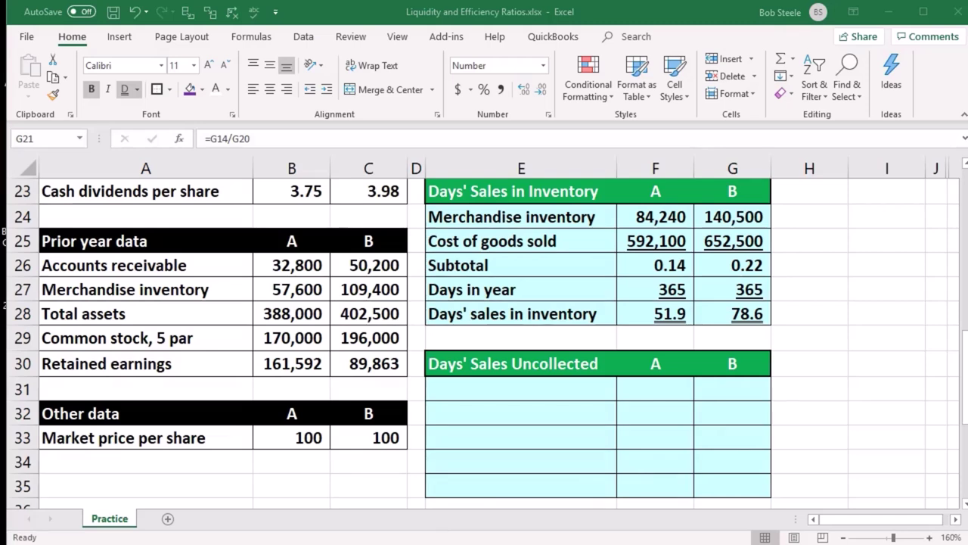
{"action": "left_click", "coordinate": [514, 390]}
{"action": "type", "text": "Current receivables"}
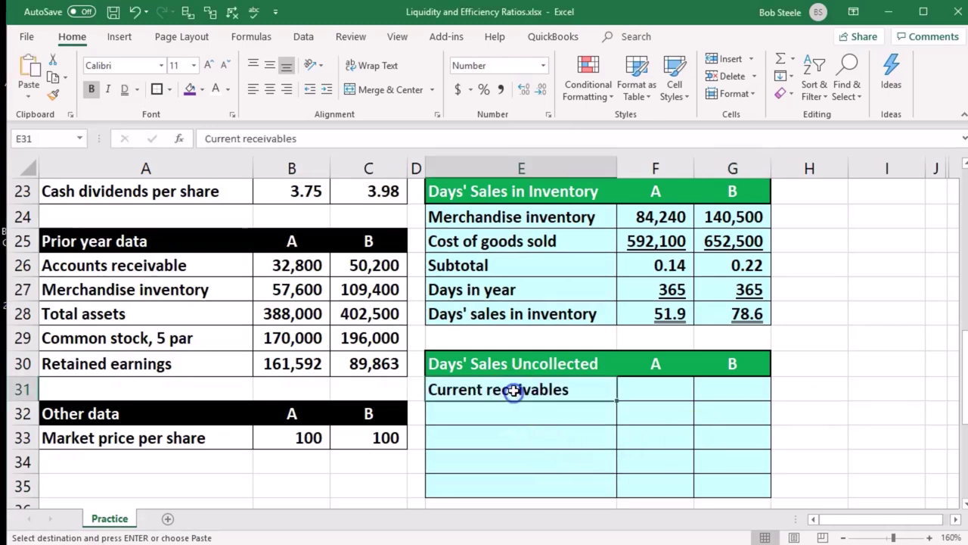
{"action": "left_click", "coordinate": [654, 390]}
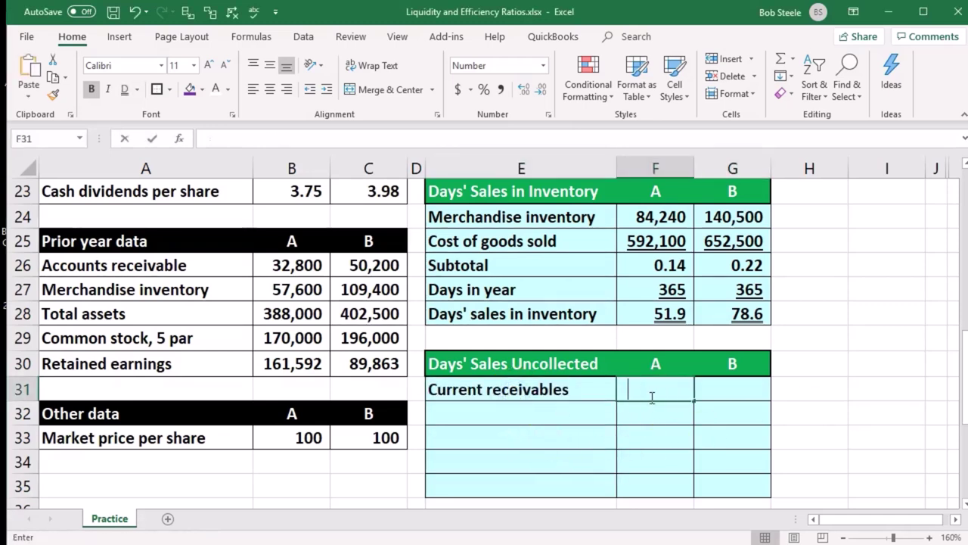
{"action": "type", "text": "="}
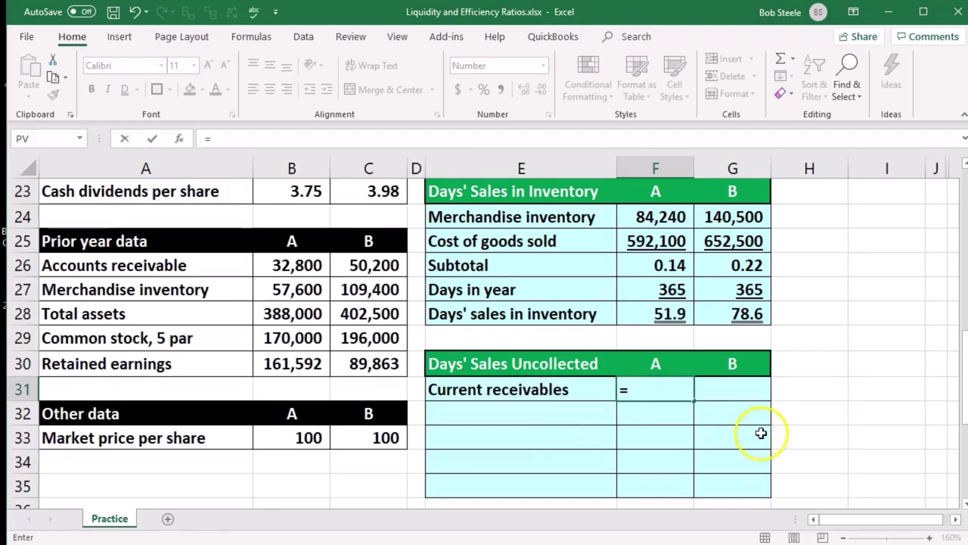
{"action": "scroll", "coordinate": [240, 406], "scroll_direction": "up", "scroll_amount": 4}
{"action": "scroll", "coordinate": [240, 407], "scroll_direction": "up", "scroll_amount": 4}
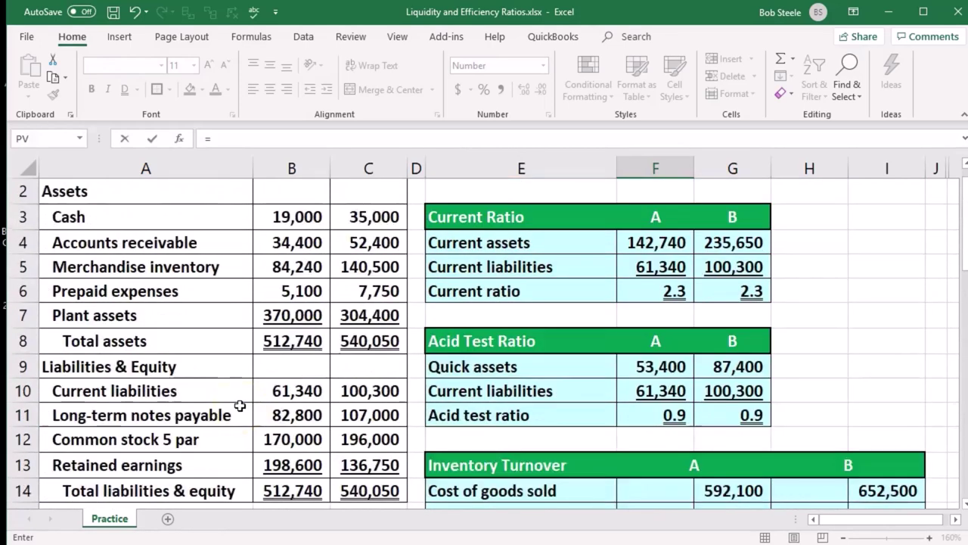
{"action": "left_click", "coordinate": [269, 270]}
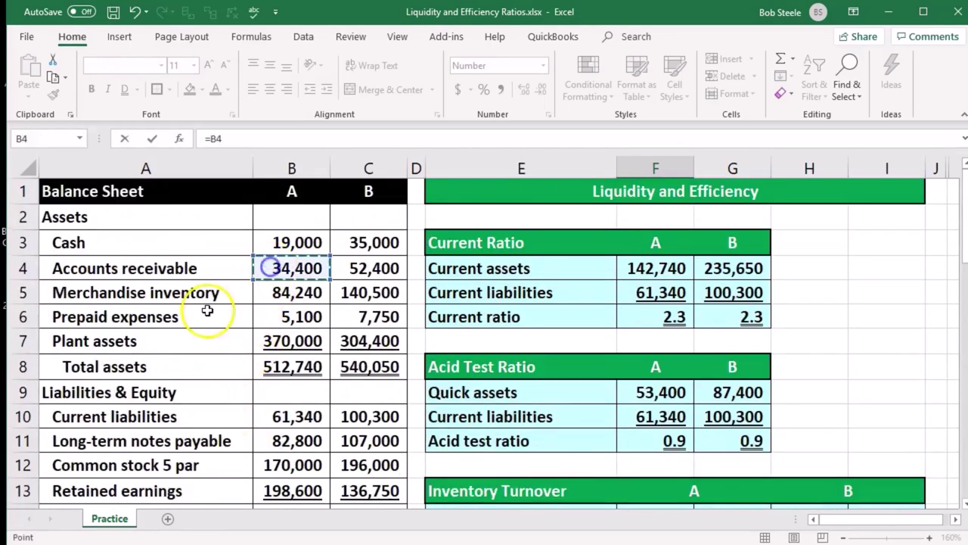
{"action": "key", "text": "Return"}
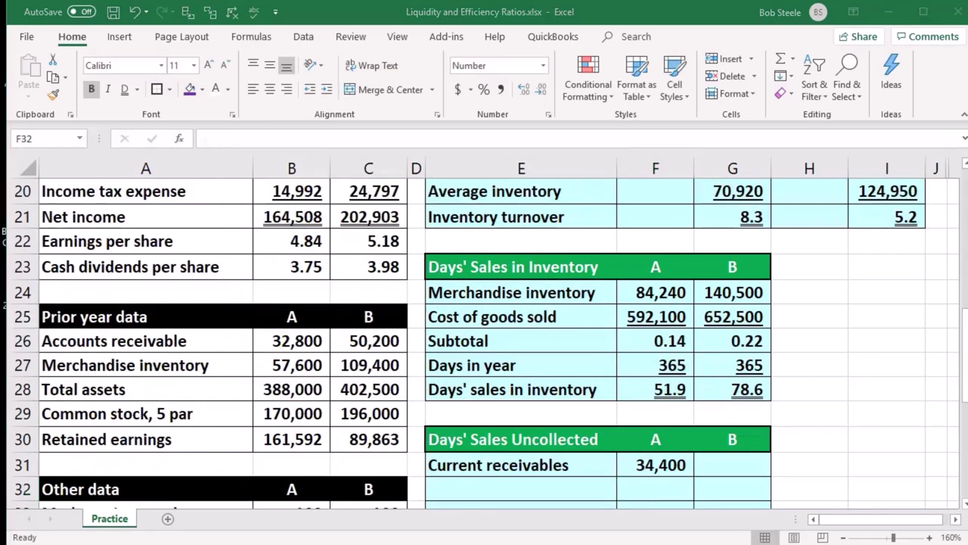
Step: Enter the label "Net sales" in E32 and link company A's sales from the income statement into F32 with =B17
{"action": "scroll", "coordinate": [469, 378], "scroll_direction": "down", "scroll_amount": 1}
{"action": "left_click", "coordinate": [510, 409]}
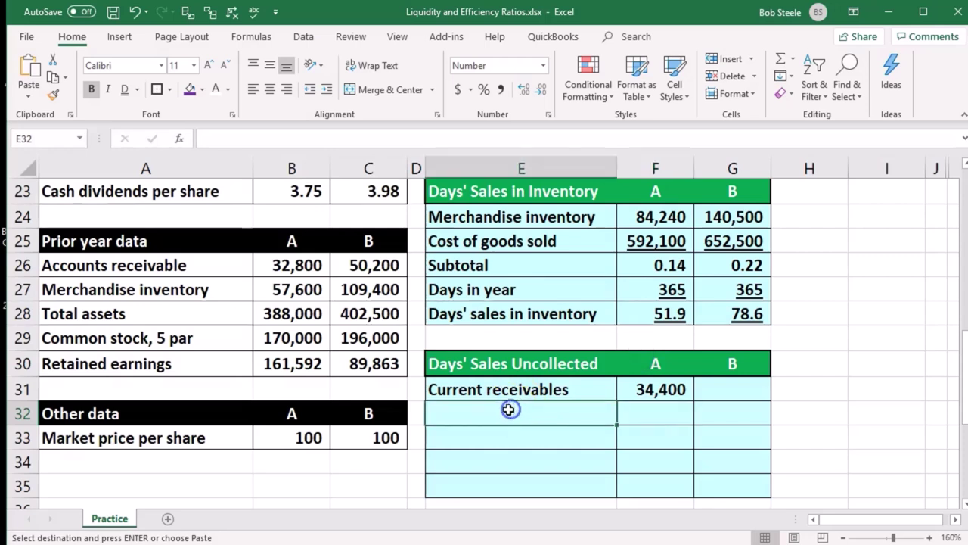
{"action": "type", "text": "Net sales"}
{"action": "left_click", "coordinate": [634, 418]}
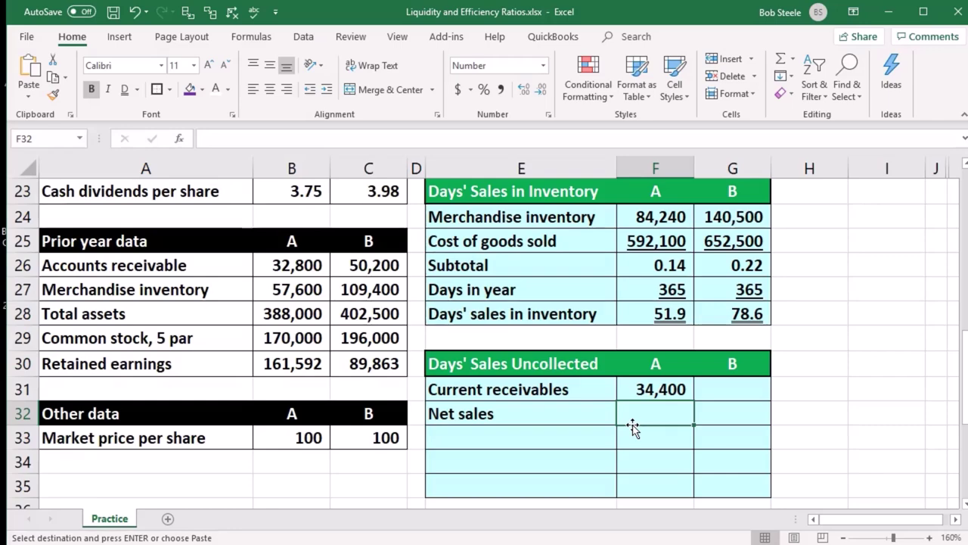
{"action": "key", "text": "Escape"}
{"action": "type", "text": "="}
{"action": "scroll", "coordinate": [272, 441], "scroll_direction": "up", "scroll_amount": 7}
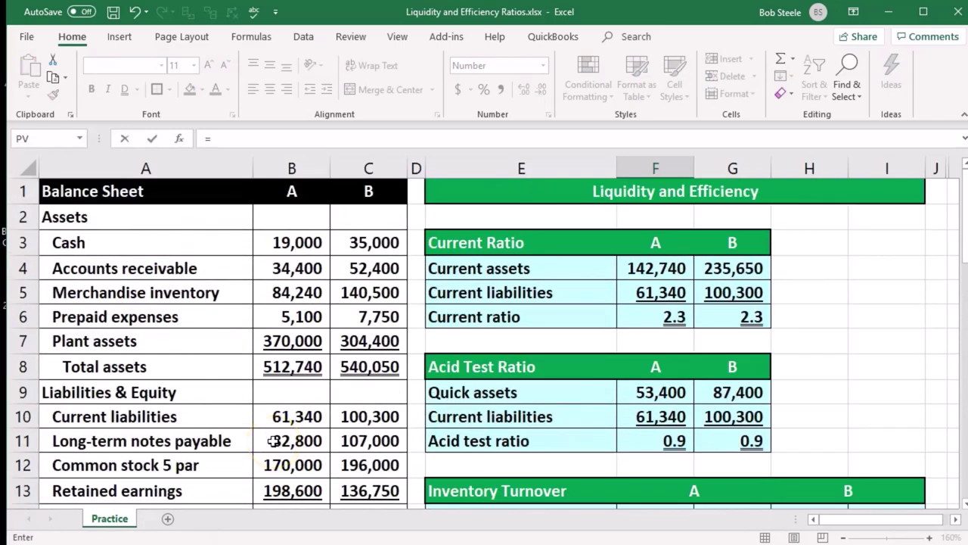
{"action": "scroll", "coordinate": [273, 441], "scroll_direction": "down", "scroll_amount": 4}
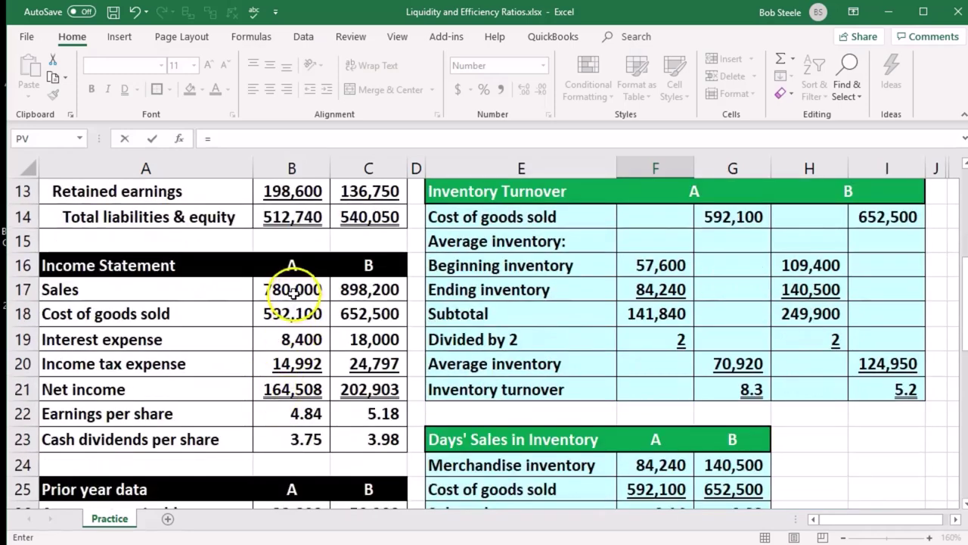
{"action": "left_click", "coordinate": [293, 295]}
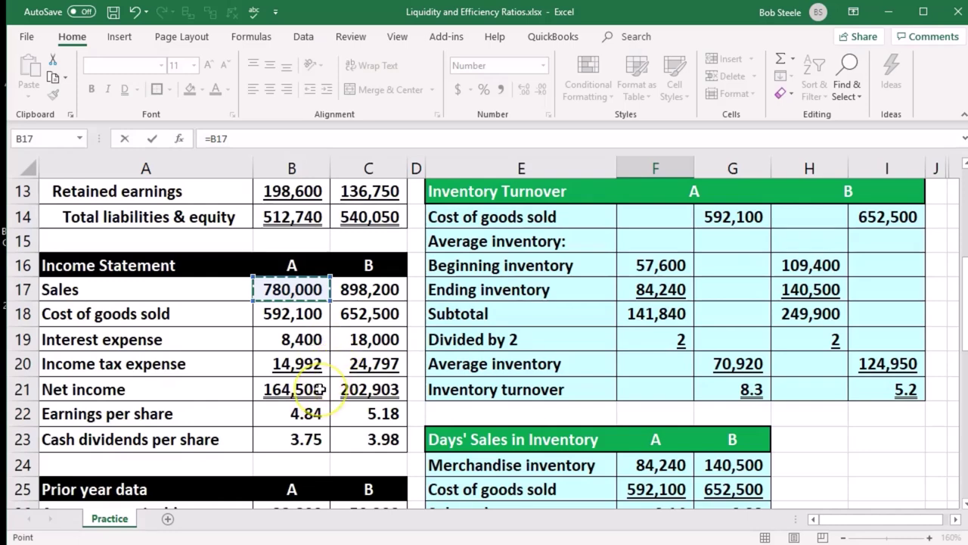
{"action": "key", "text": "Return"}
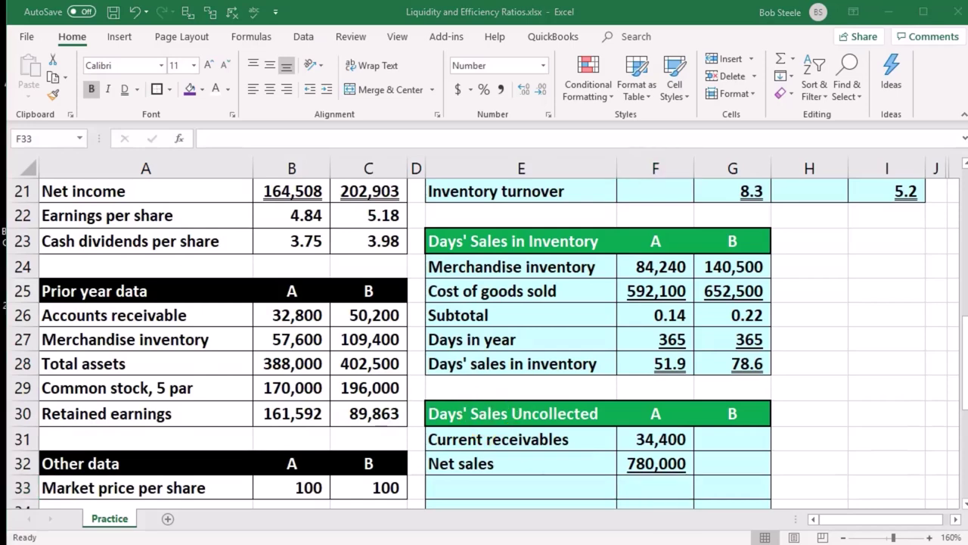
Step: Enter the label "Subtotal" in E33 and calculate company A's value in F33 with =F31/F32
{"action": "key", "text": "ctrl+c"}
{"action": "scroll", "coordinate": [582, 409], "scroll_direction": "down", "scroll_amount": 1}
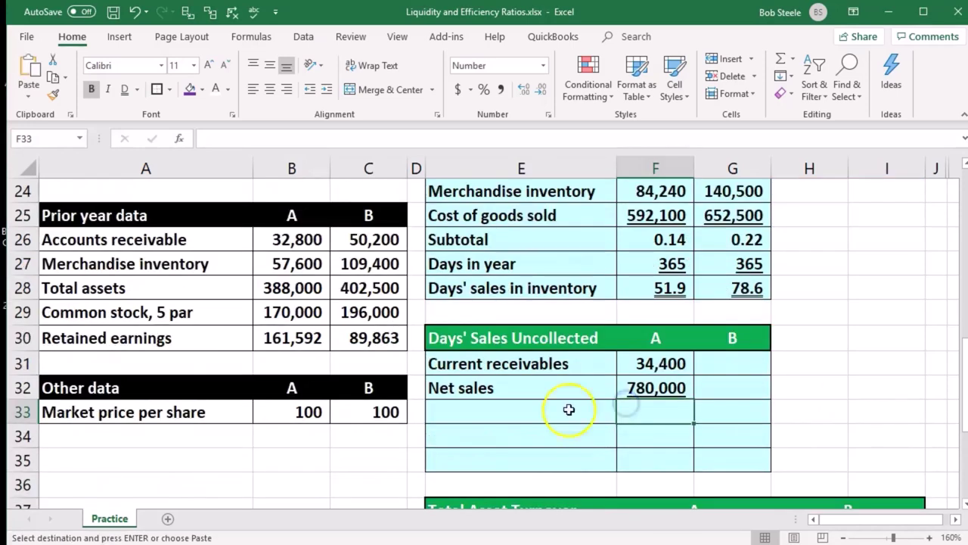
{"action": "left_click", "coordinate": [510, 410]}
{"action": "type", "text": "Subtotal"}
{"action": "key", "text": "Tab"}
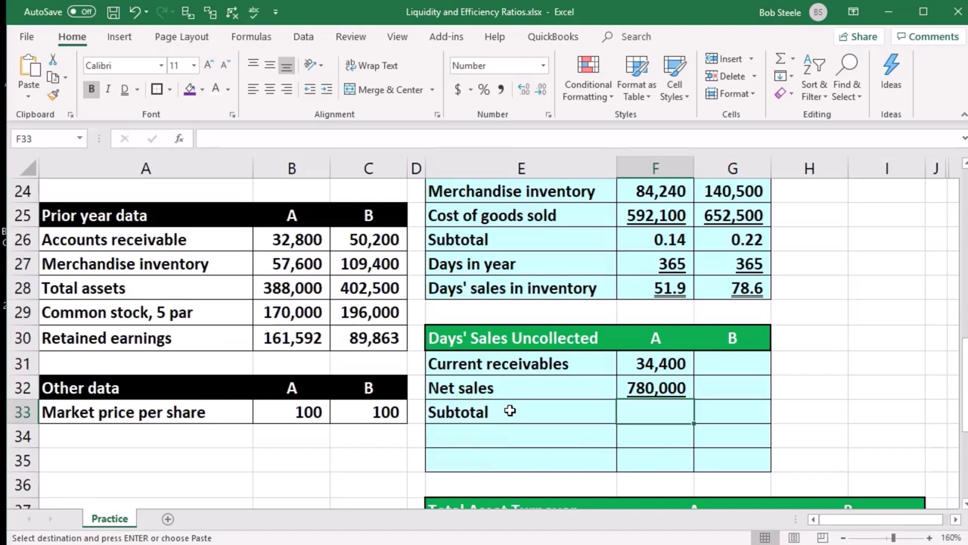
{"action": "type", "text": "="}
{"action": "left_click", "coordinate": [649, 364]}
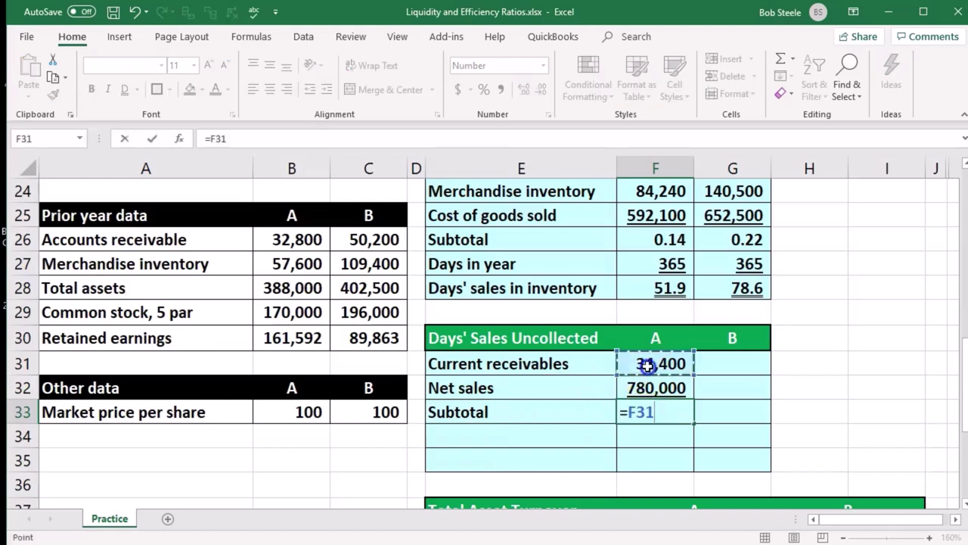
{"action": "type", "text": "/"}
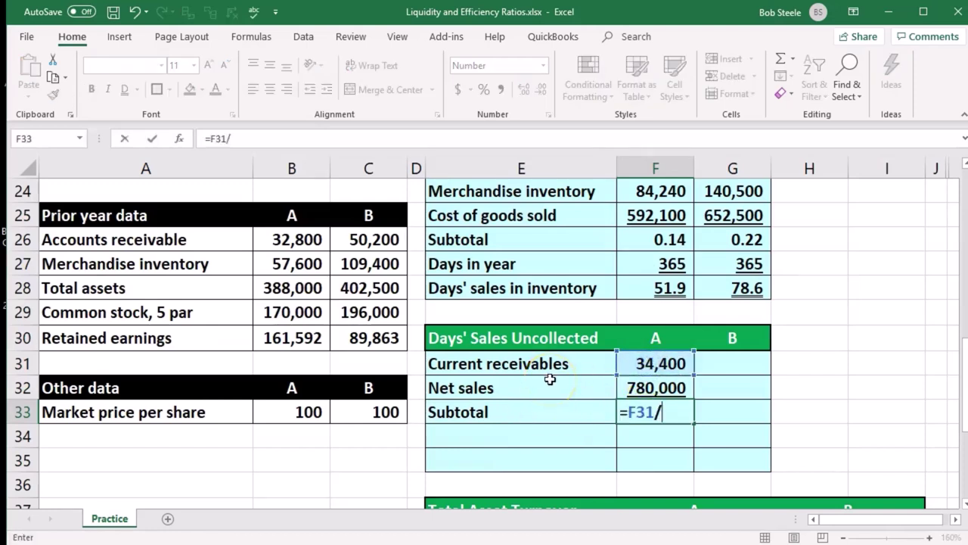
{"action": "left_click", "coordinate": [631, 389]}
{"action": "key", "text": "Return"}
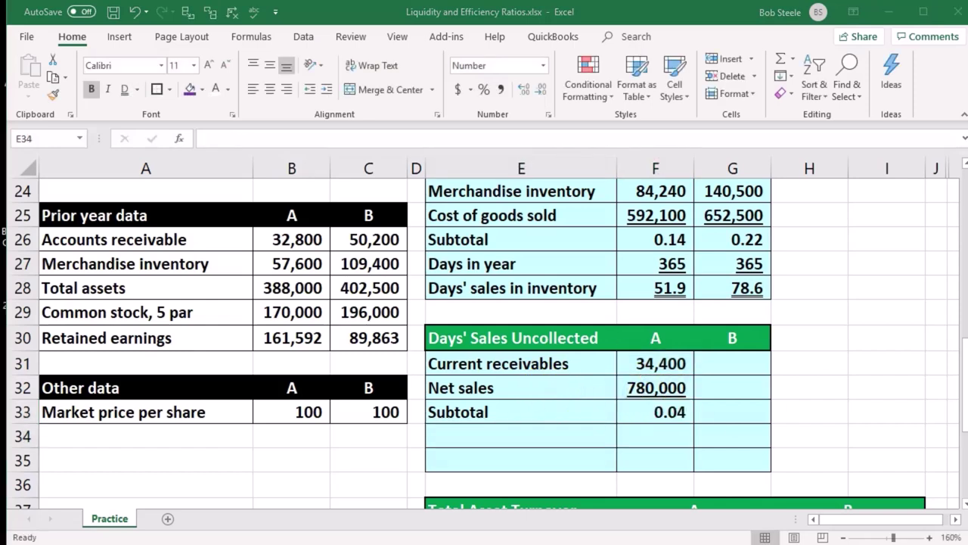
Step: Paste the label "Days in year" into E34 and enter 365 for company A in F34
{"action": "key", "text": "ctrl+c"}
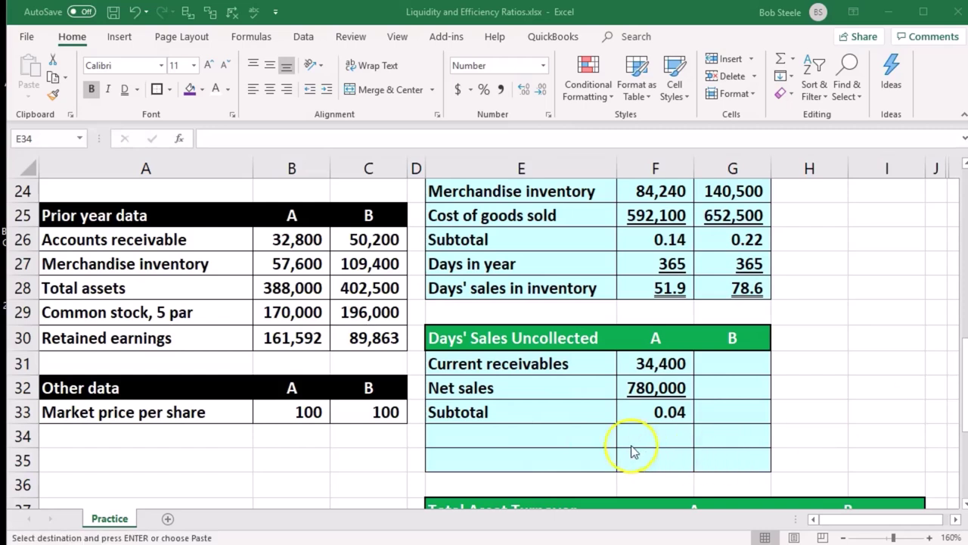
{"action": "key", "text": "ctrl+v"}
{"action": "key", "text": "Right"}
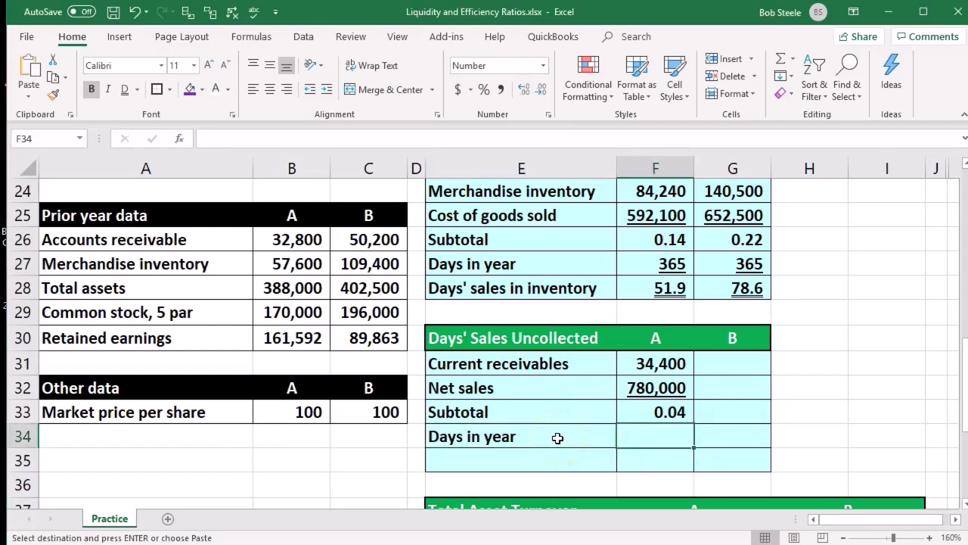
{"action": "type", "text": "365"}
{"action": "key", "text": "Return"}
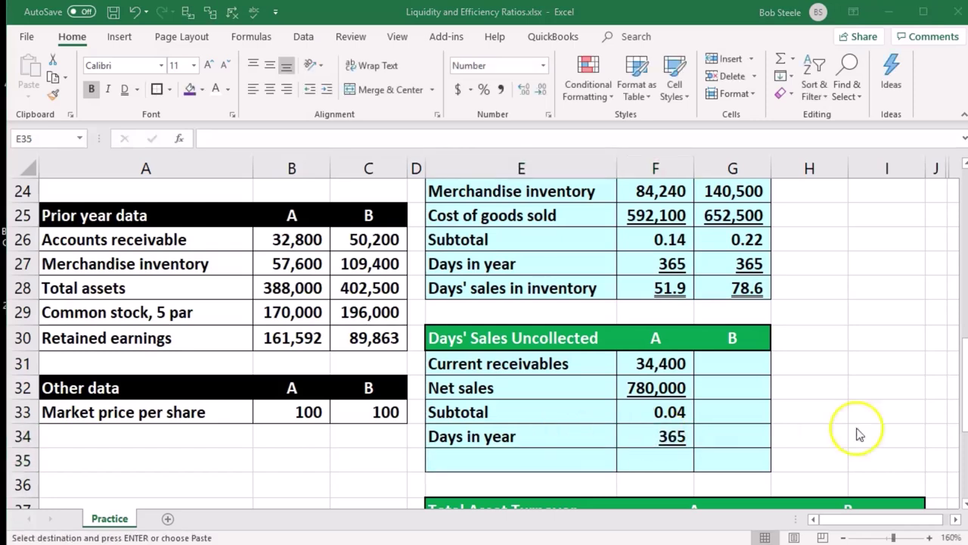
Step: Enter the label "Days' sales uncollected" in E35 and calculate company A's result in F35 with =F33*F34
{"action": "type", "text": "Days' sales uncollected"}
{"action": "key", "text": "Right"}
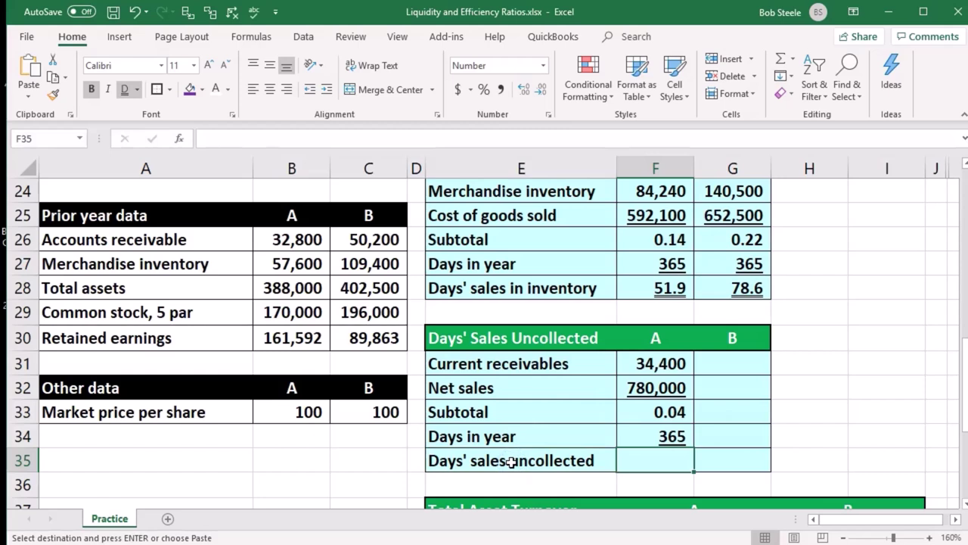
{"action": "type", "text": "="}
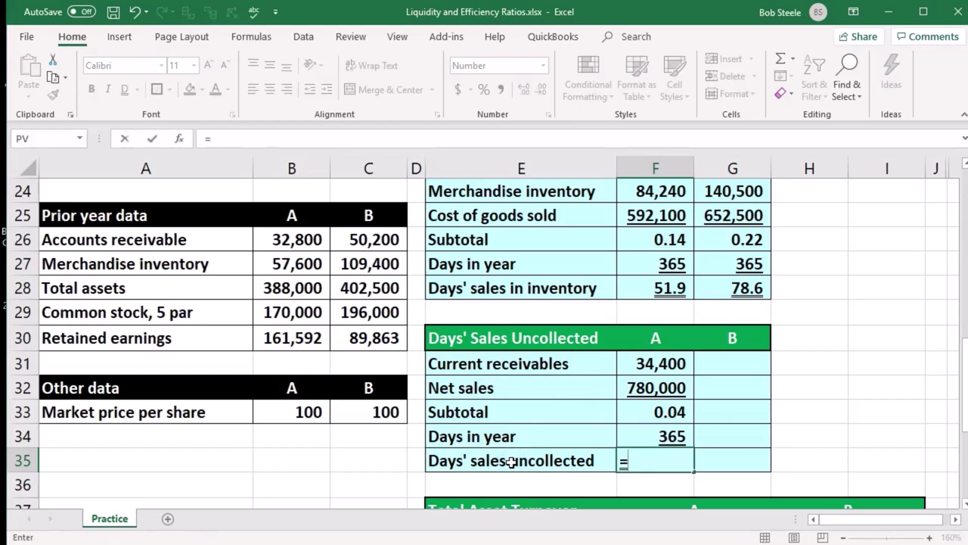
{"action": "left_click", "coordinate": [658, 411]}
{"action": "type", "text": "*"}
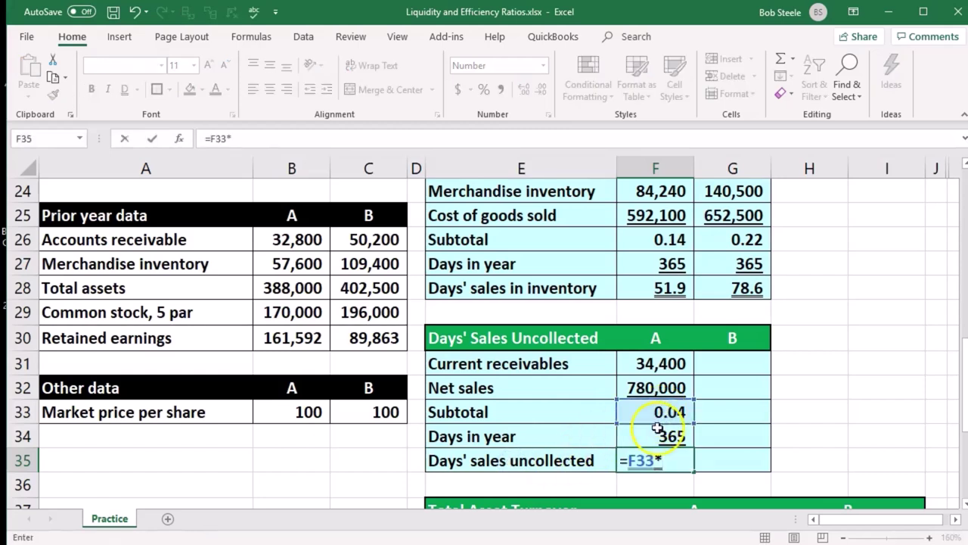
{"action": "left_click", "coordinate": [640, 435]}
{"action": "key", "text": "Return"}
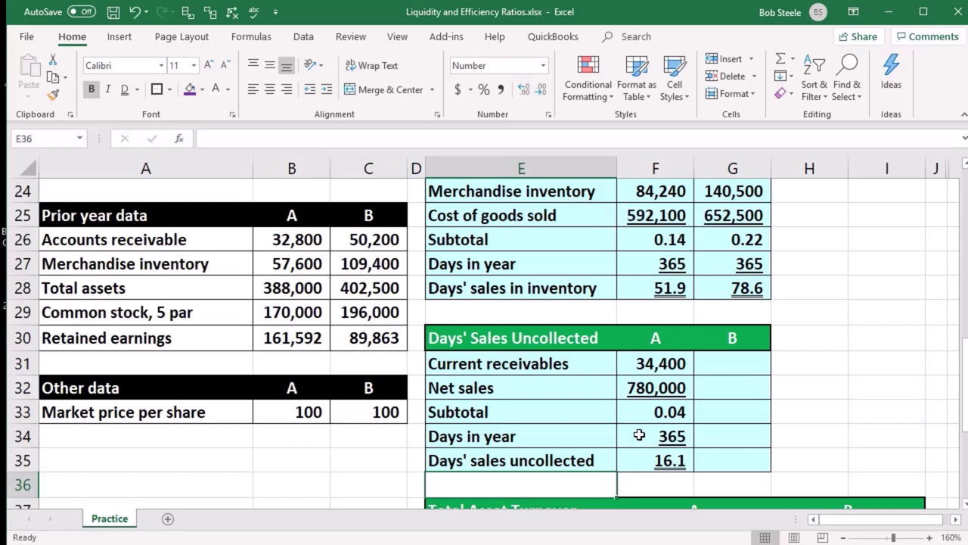
Step: Link company B's accounts receivable from the balance sheet into G31 with =C4 as its current receivables
{"action": "left_click", "coordinate": [728, 364]}
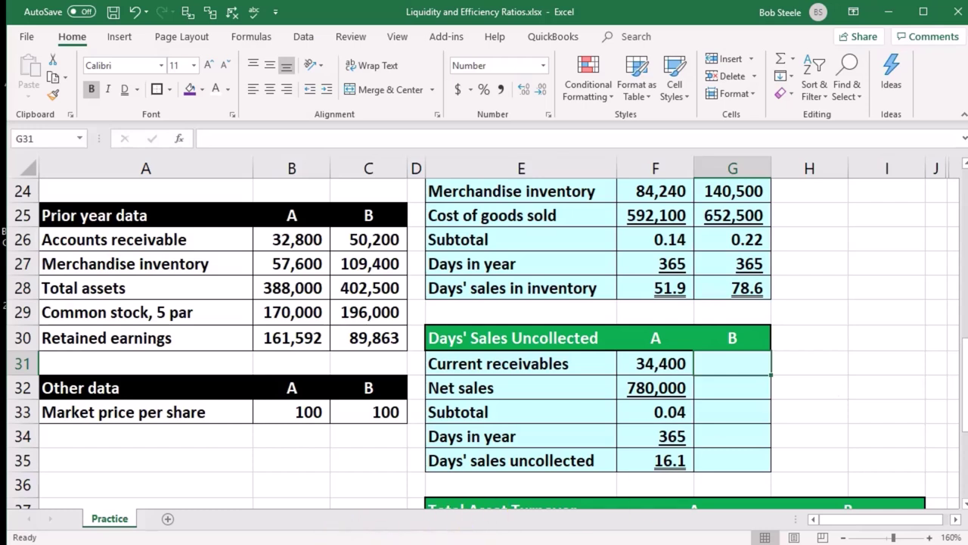
{"action": "left_click", "coordinate": [741, 363]}
{"action": "type", "text": "="}
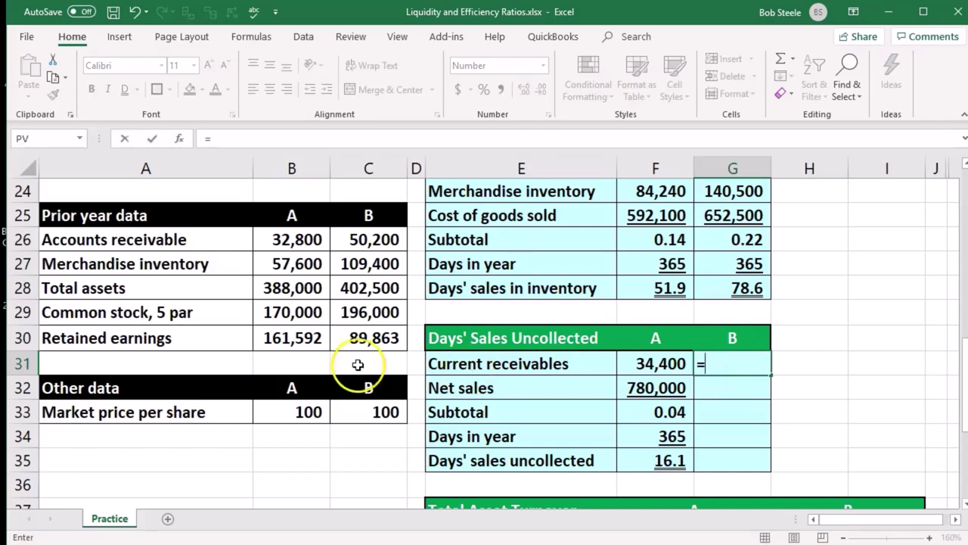
{"action": "scroll", "coordinate": [346, 366], "scroll_direction": "up", "scroll_amount": 1}
{"action": "scroll", "coordinate": [346, 366], "scroll_direction": "up", "scroll_amount": 7}
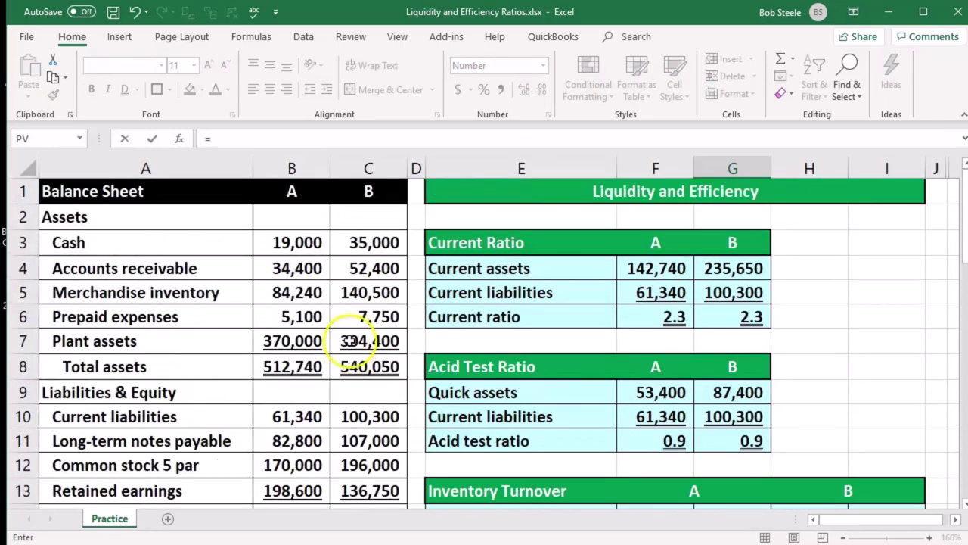
{"action": "left_click", "coordinate": [363, 267]}
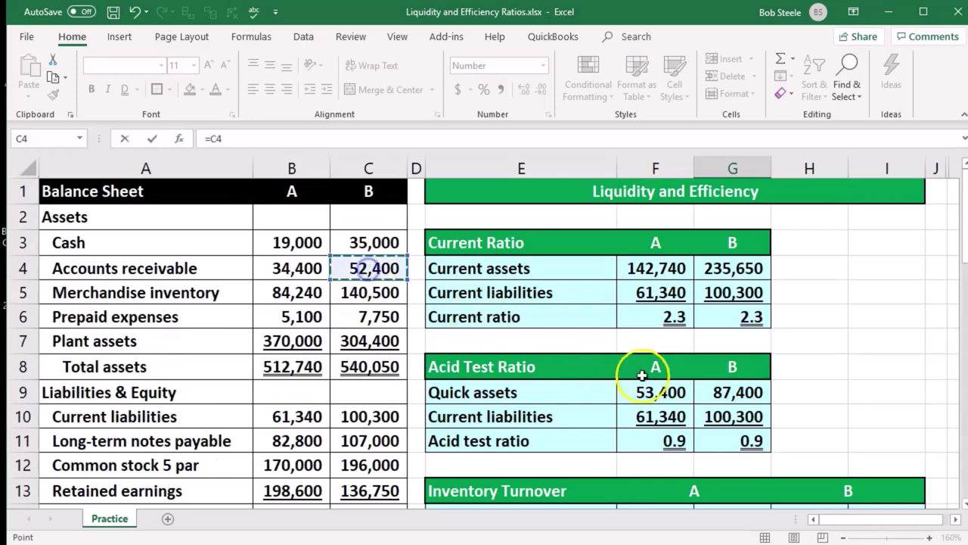
{"action": "key", "text": "Return"}
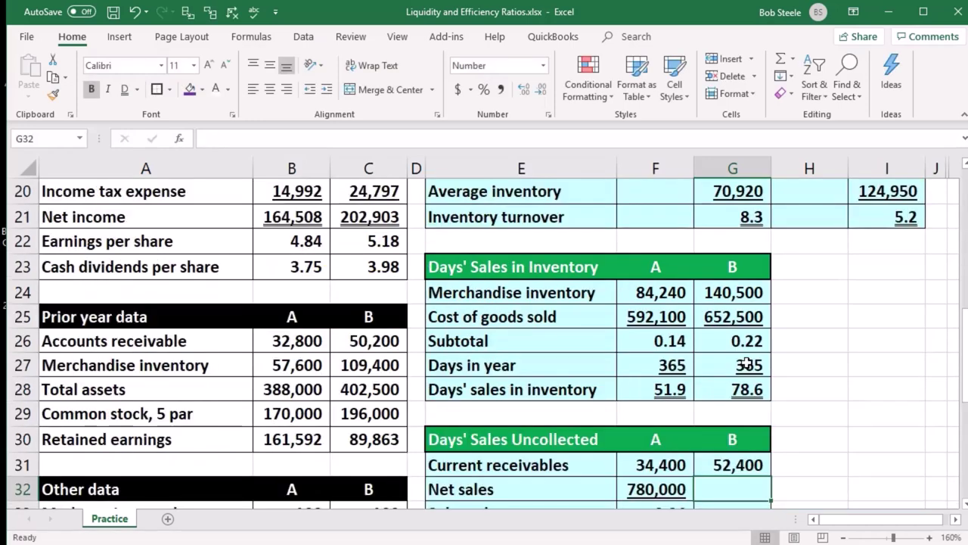
Step: Link company B's sales from the income statement into G32 with =C17 as its net sales
{"action": "scroll", "coordinate": [748, 364], "scroll_direction": "down", "scroll_amount": 2}
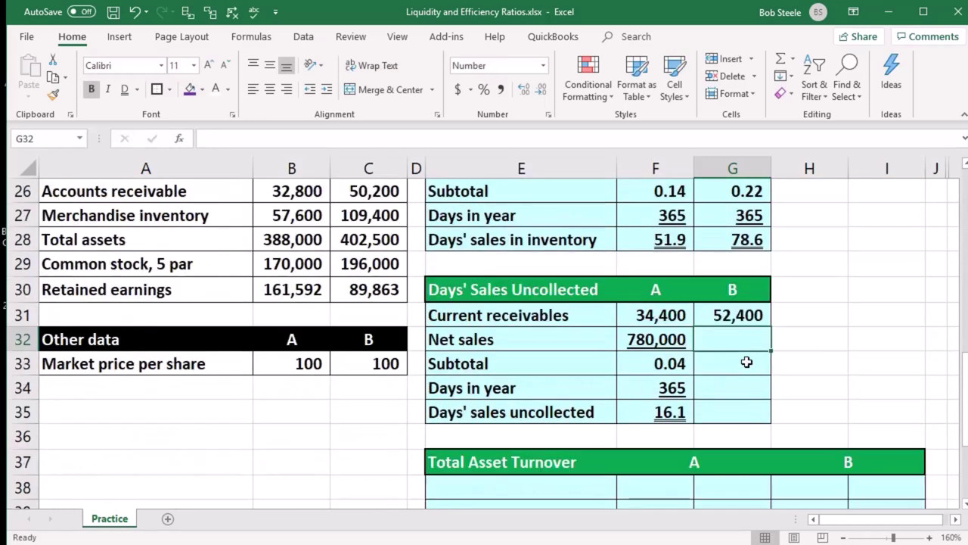
{"action": "type", "text": "="}
{"action": "scroll", "coordinate": [255, 373], "scroll_direction": "up", "scroll_amount": 5}
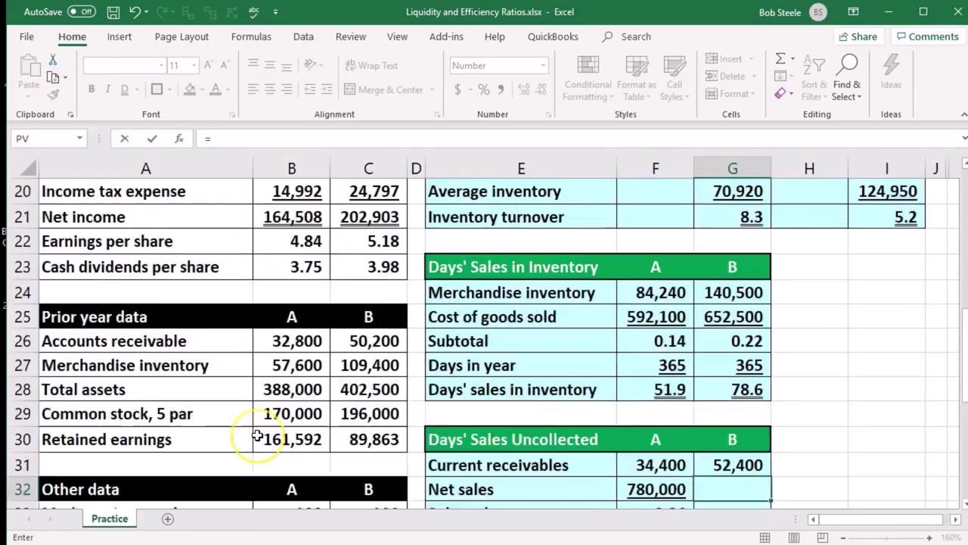
{"action": "scroll", "coordinate": [257, 435], "scroll_direction": "up", "scroll_amount": 3}
{"action": "scroll", "coordinate": [256, 432], "scroll_direction": "down", "scroll_amount": 4}
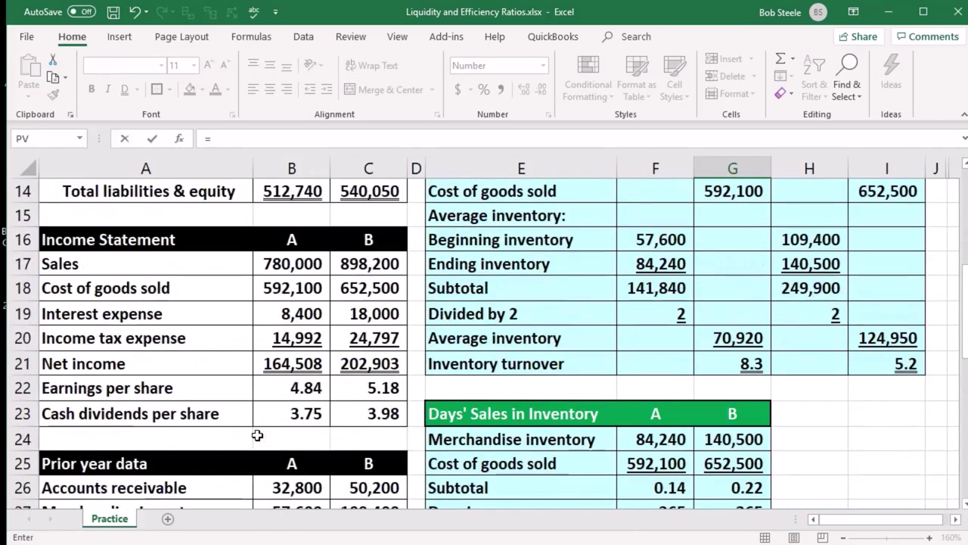
{"action": "left_click", "coordinate": [370, 265]}
{"action": "key", "text": "Return"}
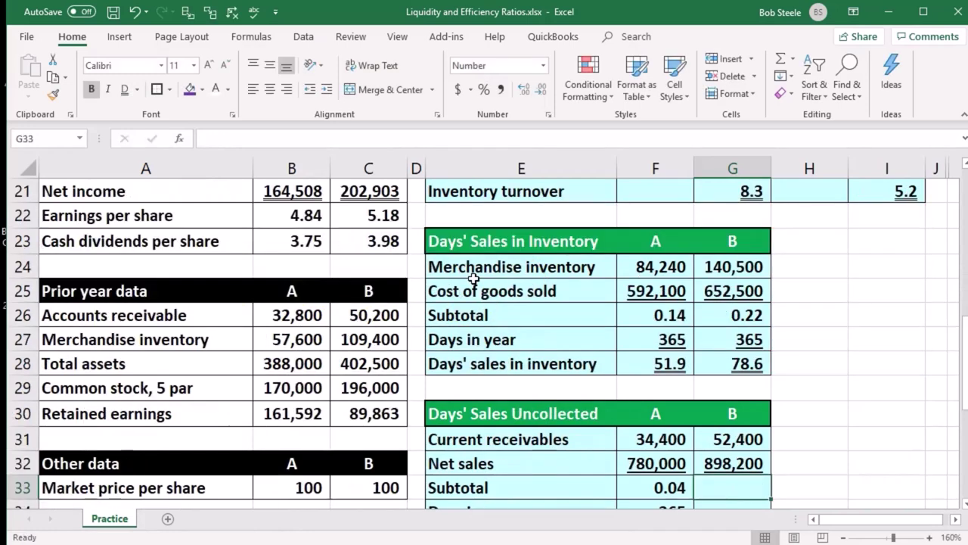
Step: Calculate company B's subtotal in G33 by dividing current receivables by net sales with =G31/G32
{"action": "scroll", "coordinate": [522, 318], "scroll_direction": "down", "scroll_amount": 1}
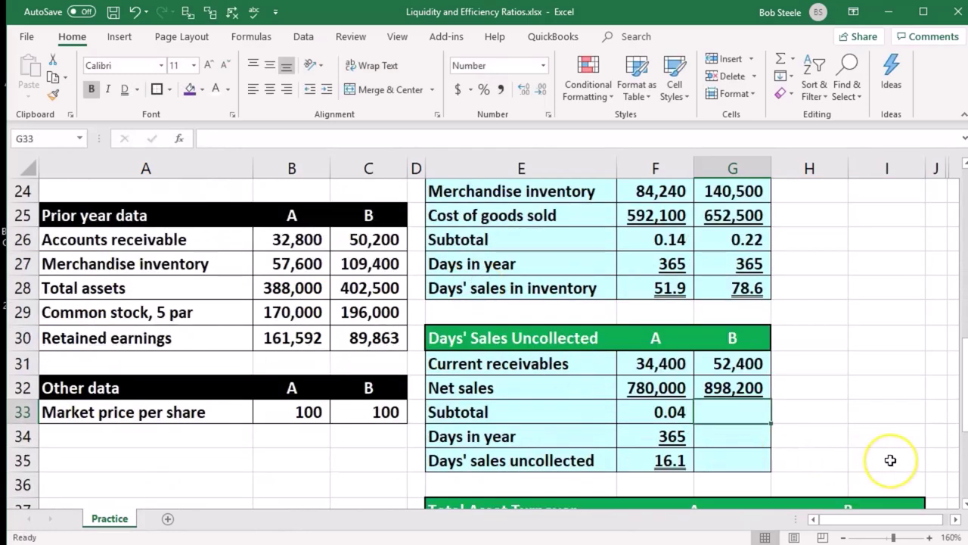
{"action": "type", "text": "="}
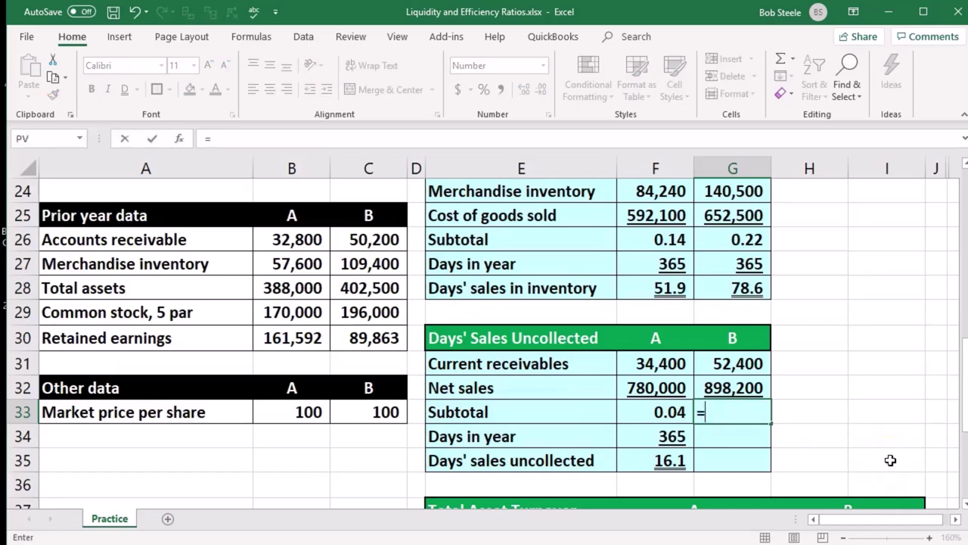
{"action": "left_click", "coordinate": [743, 364]}
{"action": "type", "text": "/"}
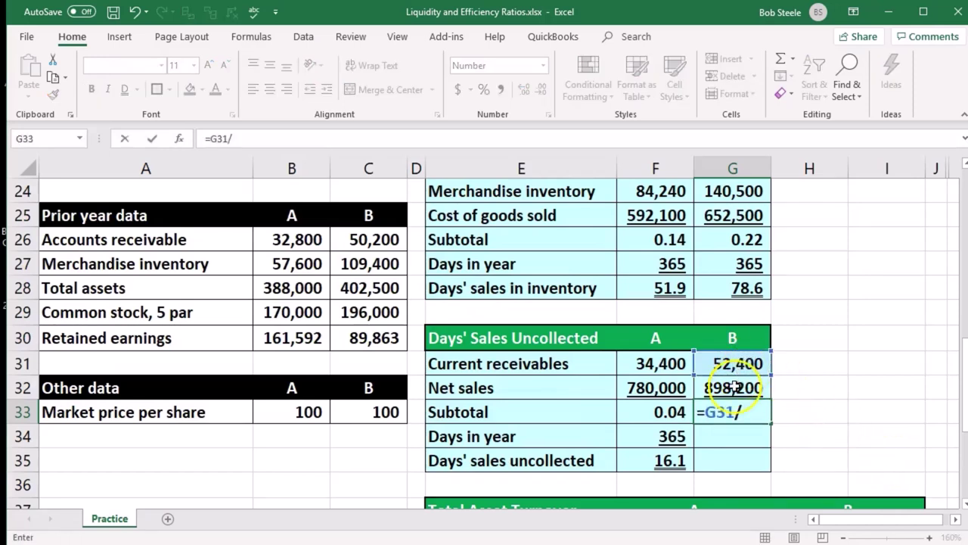
{"action": "left_click", "coordinate": [734, 387]}
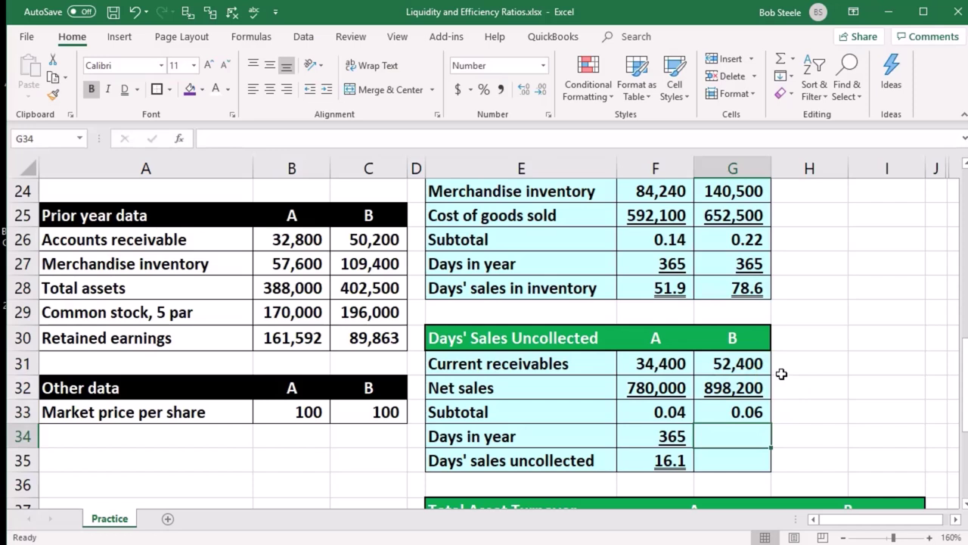
Step: Enter 365 as company B's days in year in G34 and calculate its days' sales uncollected in G35 with =G33*G34
{"action": "type", "text": "365"}
{"action": "key", "text": "Return"}
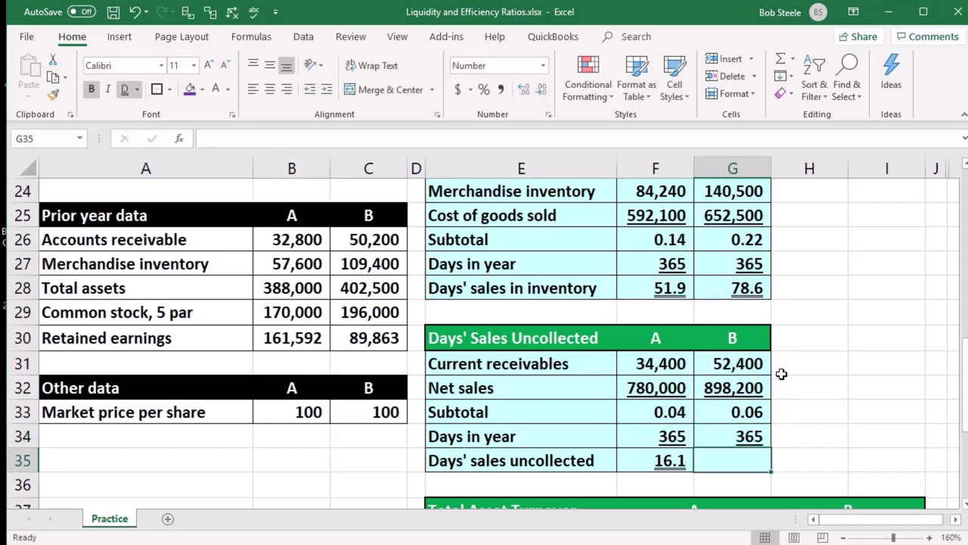
{"action": "type", "text": "="}
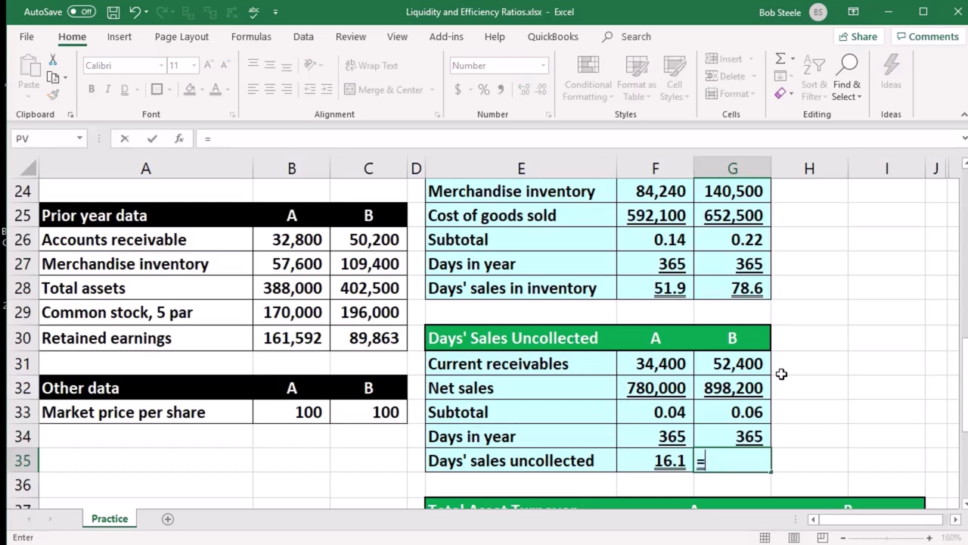
{"action": "left_click", "coordinate": [748, 412]}
{"action": "type", "text": "*"}
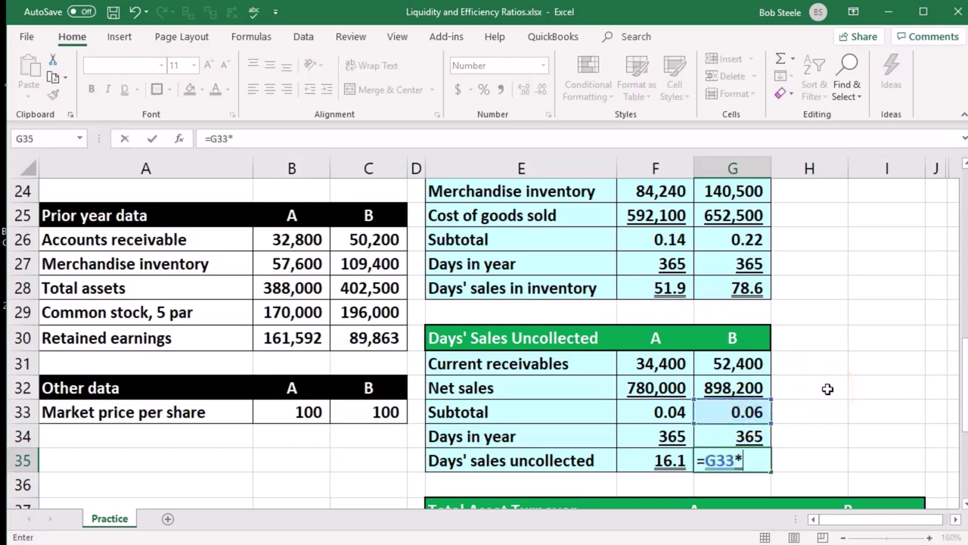
{"action": "left_click", "coordinate": [726, 436]}
{"action": "key", "text": "Return"}
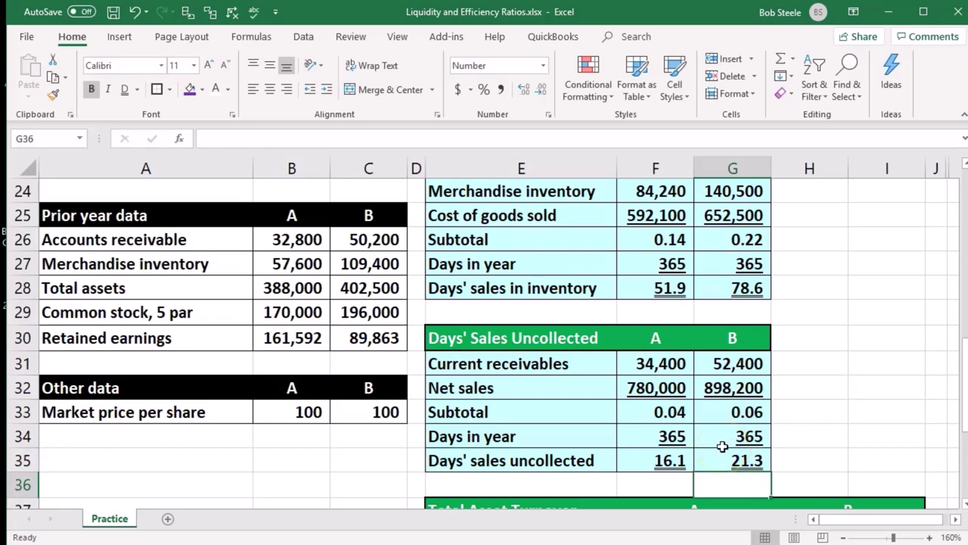
{"action": "scroll", "coordinate": [723, 446], "scroll_direction": "down", "scroll_amount": 1}
{"action": "left_click", "coordinate": [664, 393]}
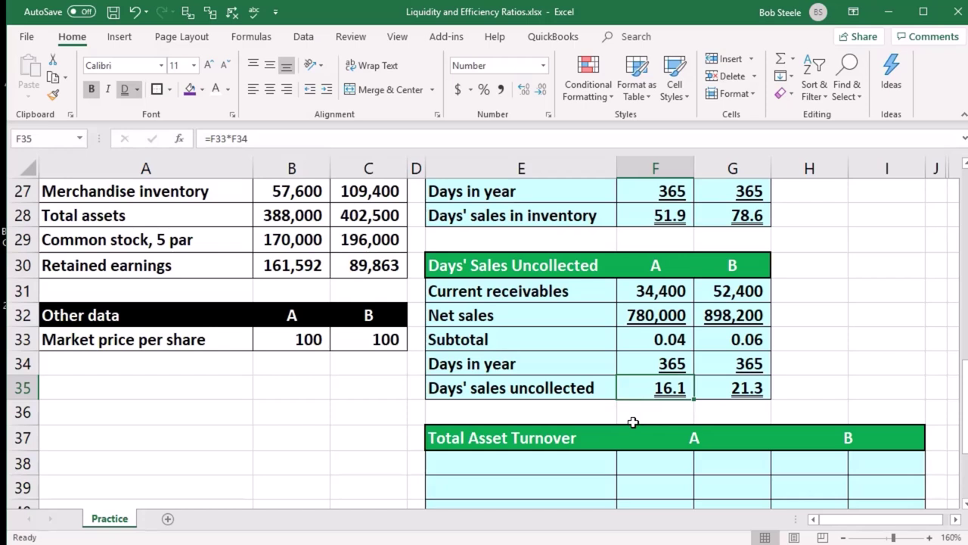
{"action": "left_click", "coordinate": [729, 390]}
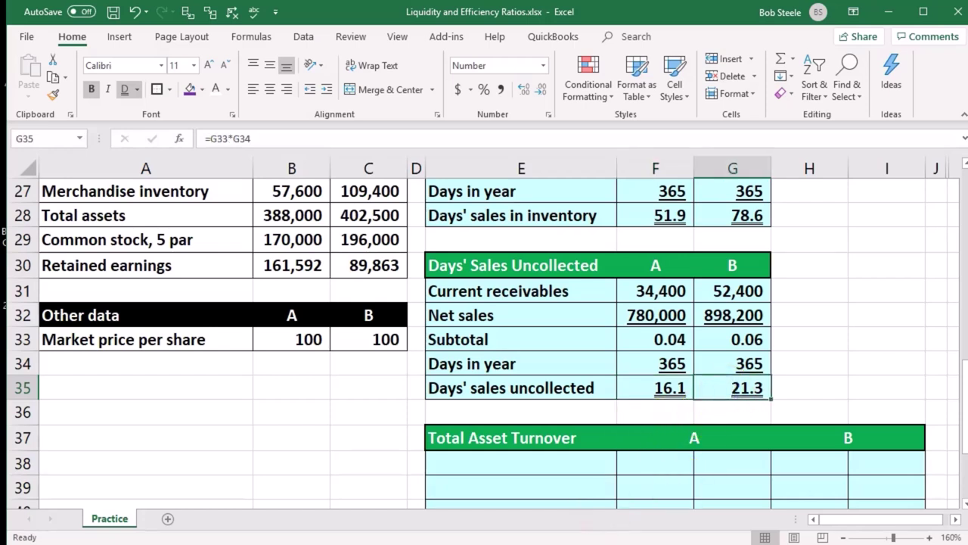
Step: Enter the label "Net sales" in E38 as the first row of the Total Asset Turnover table
{"action": "scroll", "coordinate": [567, 456], "scroll_direction": "down", "scroll_amount": 2}
{"action": "left_click", "coordinate": [499, 395]}
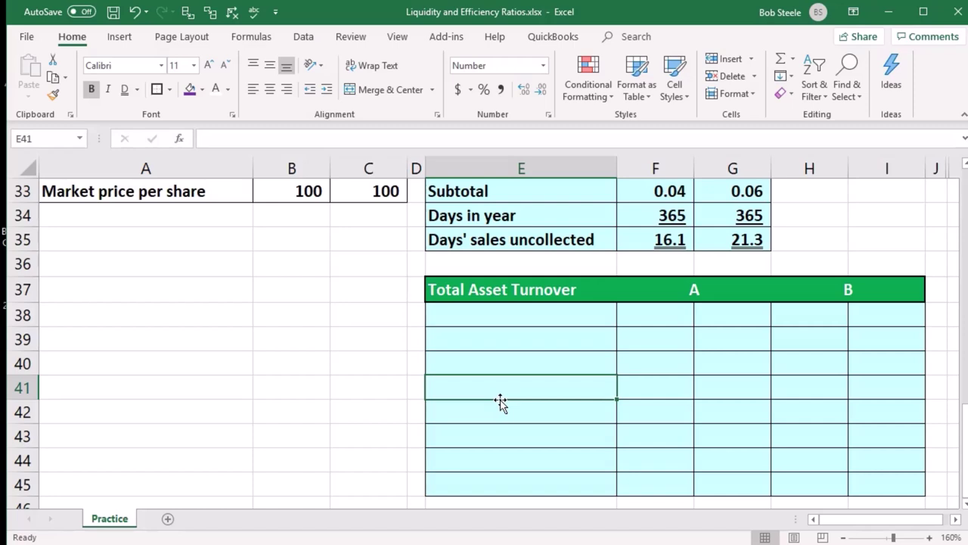
{"action": "key", "text": "alt+Tab"}
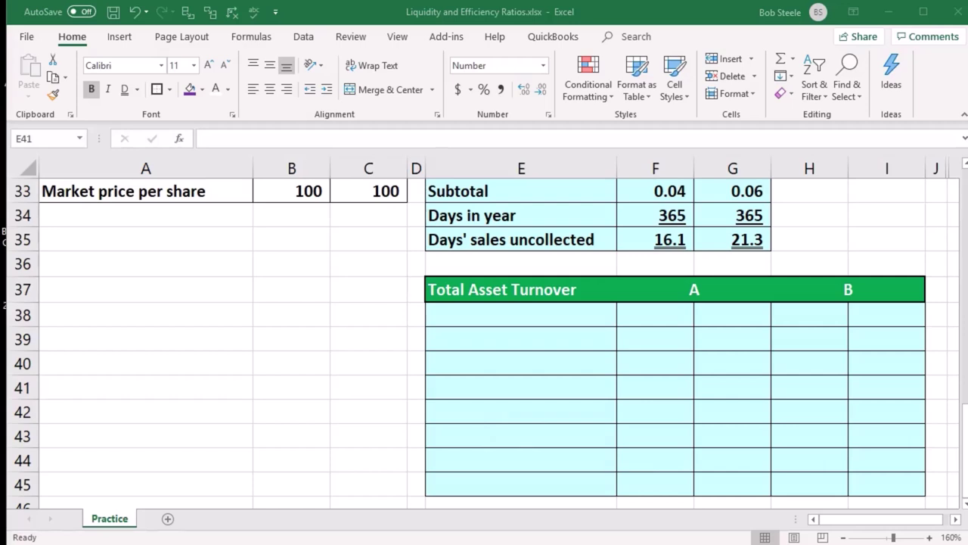
{"action": "left_click", "coordinate": [537, 376]}
{"action": "left_click", "coordinate": [518, 322]}
{"action": "type", "text": "Net sales"}
{"action": "key", "text": "Right"}
{"action": "key", "text": "Right"}
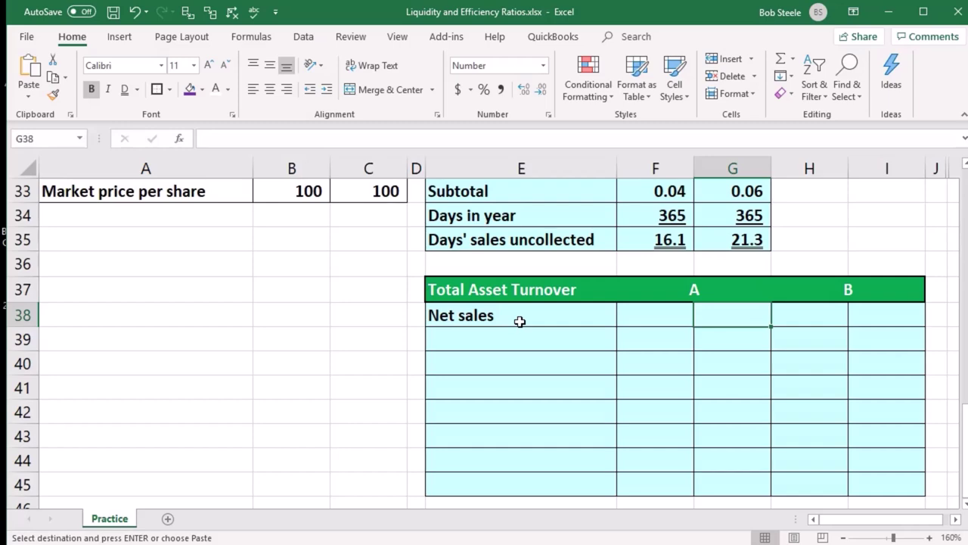
Step: Link company A's sales from the income statement into G38 with =B17
{"action": "type", "text": "="}
{"action": "scroll", "coordinate": [265, 408], "scroll_direction": "up", "scroll_amount": 4}
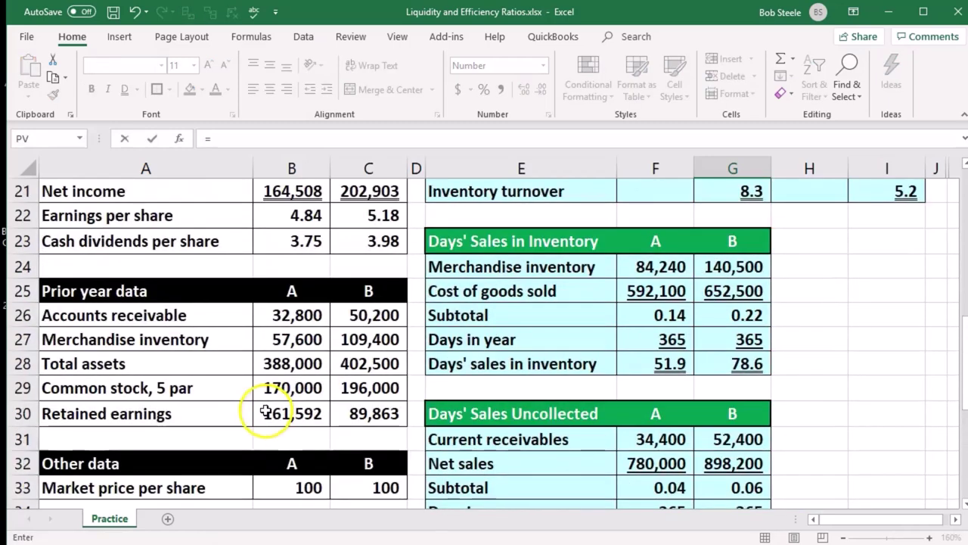
{"action": "scroll", "coordinate": [382, 443], "scroll_direction": "up", "scroll_amount": 3}
{"action": "left_click", "coordinate": [310, 316]}
{"action": "key", "text": "Return"}
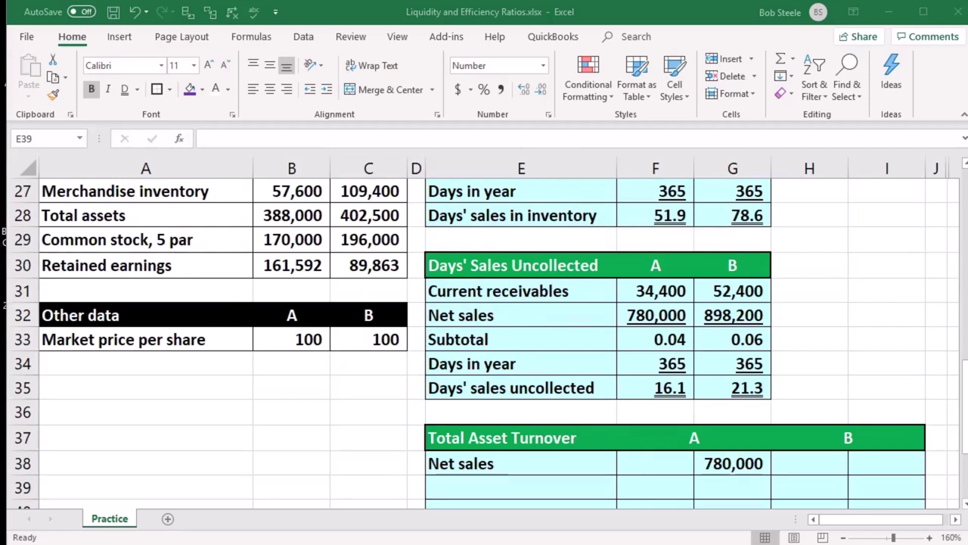
Step: Enter the labels "Average total assets:" in E39 and "Beginning assets" in E40
{"action": "scroll", "coordinate": [476, 355], "scroll_direction": "down", "scroll_amount": 2}
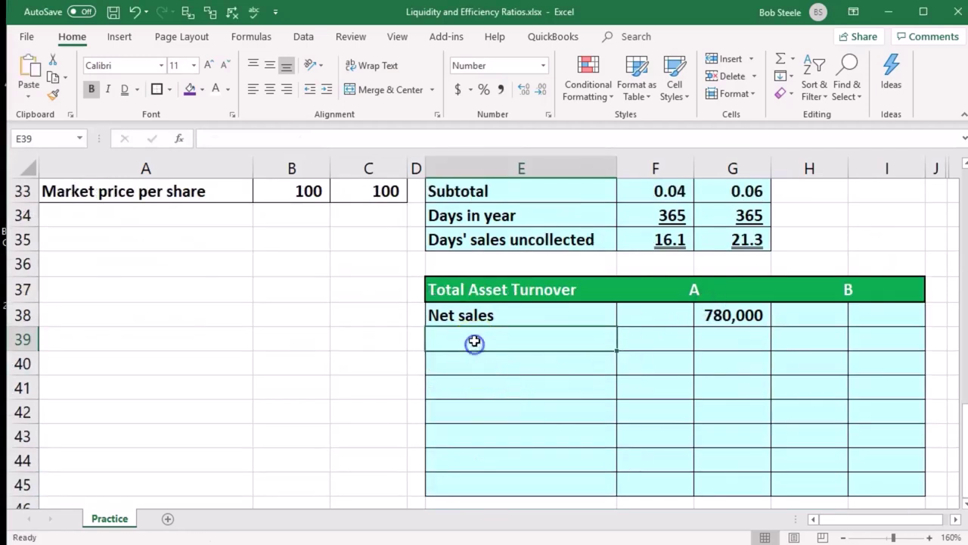
{"action": "type", "text": "Average total assets:"}
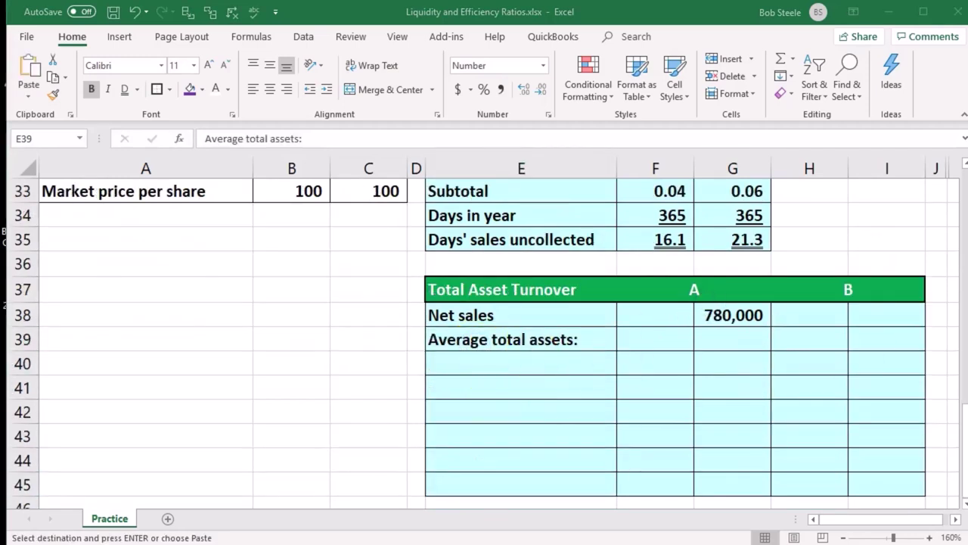
{"action": "left_click", "coordinate": [523, 363]}
{"action": "type", "text": "Beginning assets"}
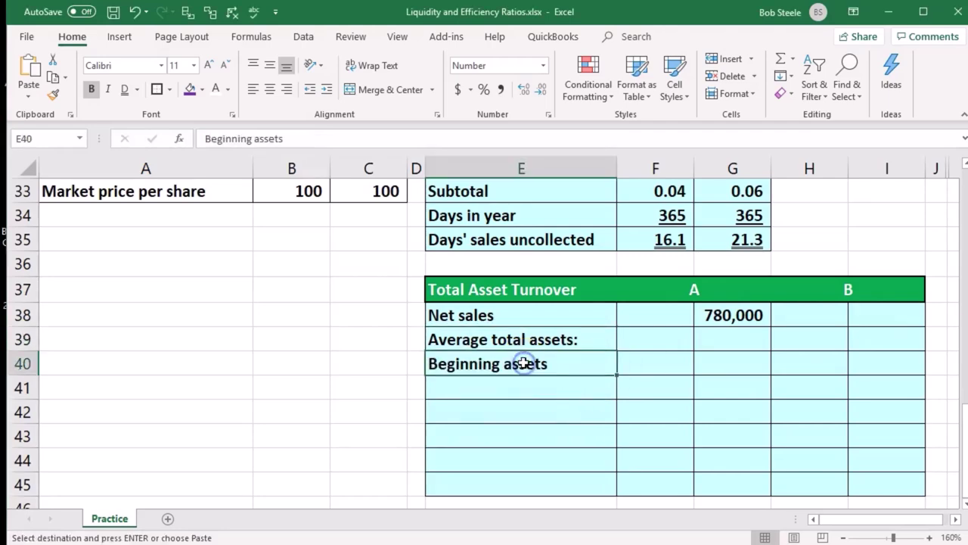
Step: Link company A's prior year total assets into F40 with =B28 as its beginning assets
{"action": "left_click", "coordinate": [639, 363]}
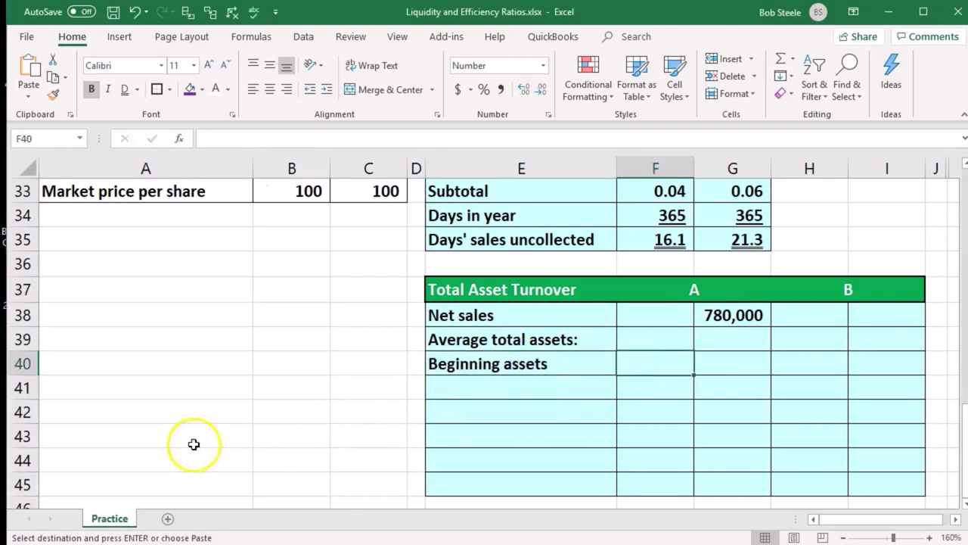
{"action": "scroll", "coordinate": [194, 444], "scroll_direction": "up", "scroll_amount": 3}
{"action": "scroll", "coordinate": [194, 444], "scroll_direction": "up", "scroll_amount": 1}
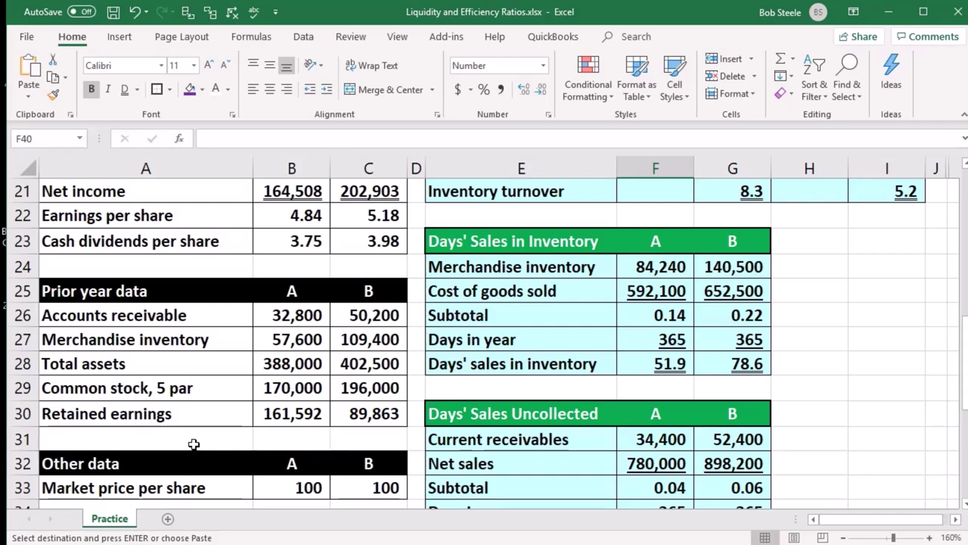
{"action": "left_click", "coordinate": [463, 418]}
{"action": "scroll", "coordinate": [464, 421], "scroll_direction": "down", "scroll_amount": 2}
{"action": "scroll", "coordinate": [464, 421], "scroll_direction": "down", "scroll_amount": 2}
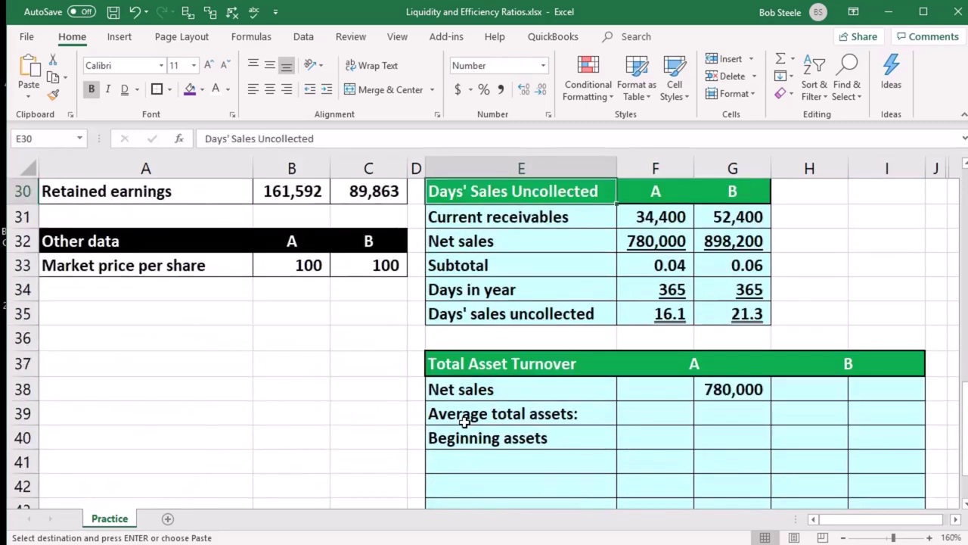
{"action": "left_click", "coordinate": [637, 364]}
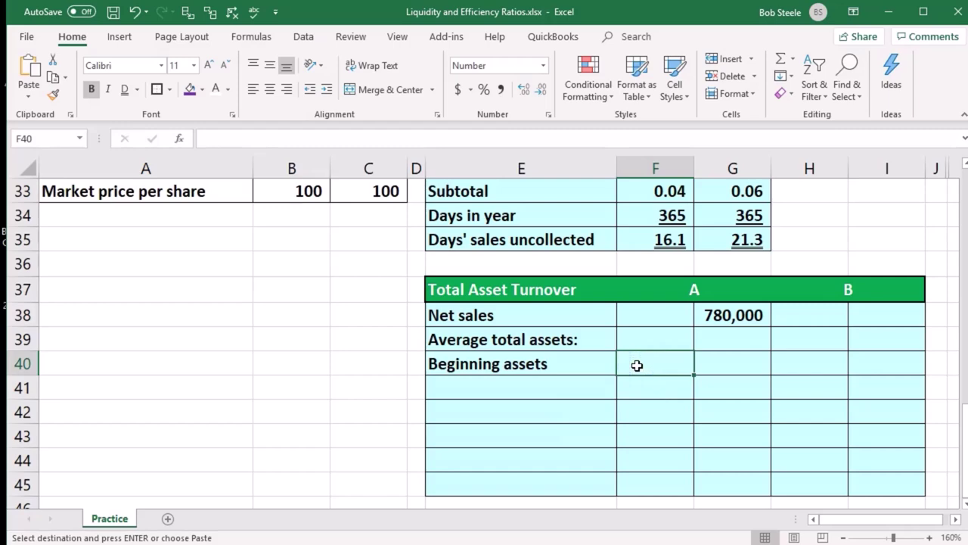
{"action": "type", "text": "="}
{"action": "scroll", "coordinate": [303, 333], "scroll_direction": "up", "scroll_amount": 1}
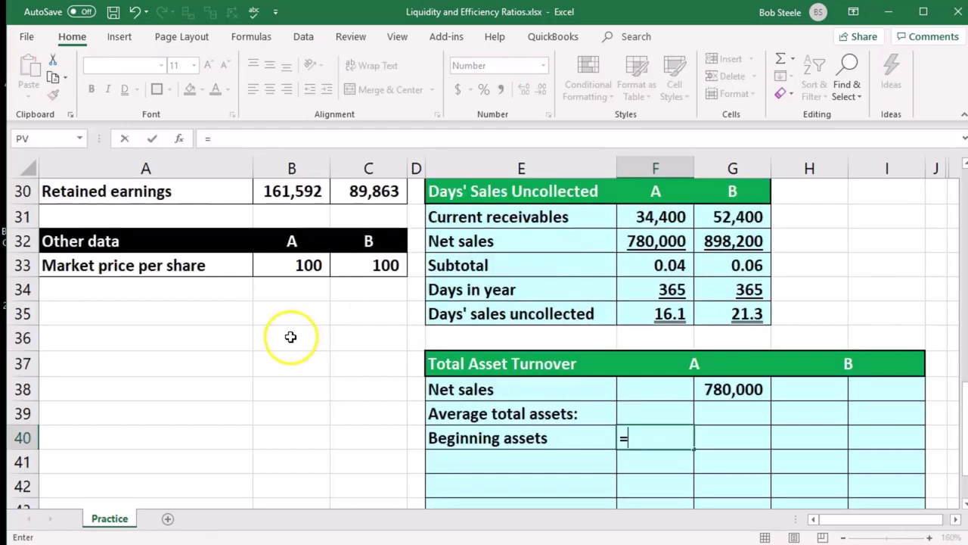
{"action": "scroll", "coordinate": [212, 424], "scroll_direction": "up", "scroll_amount": 2}
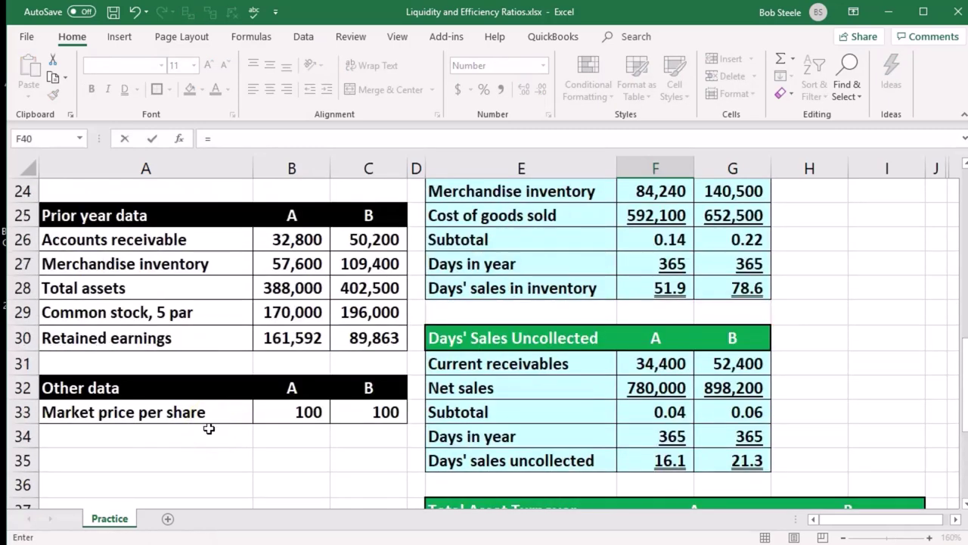
{"action": "left_click", "coordinate": [271, 288]}
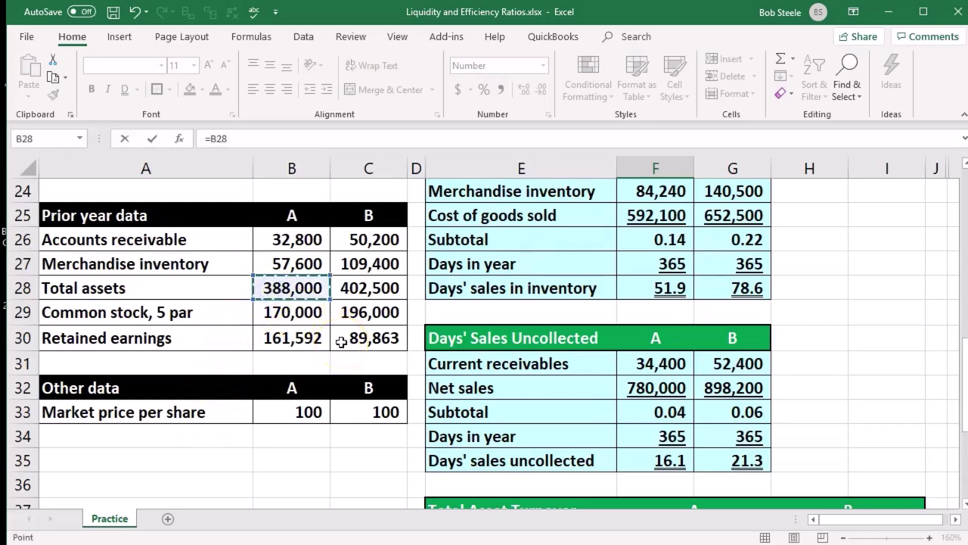
{"action": "key", "text": "Return"}
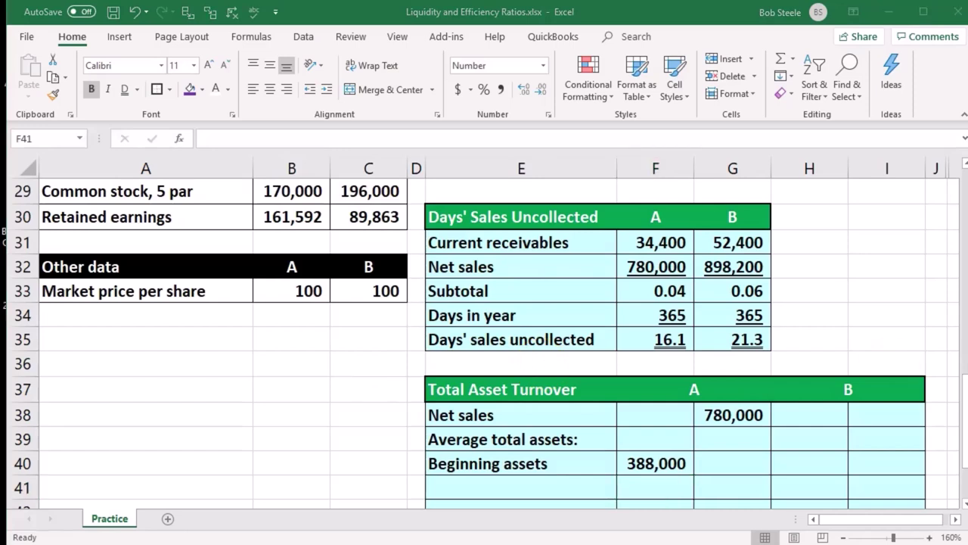
Step: Enter the label "Ending assets" in E41 of the Total Asset Turnover table
{"action": "key", "text": "ctrl+c"}
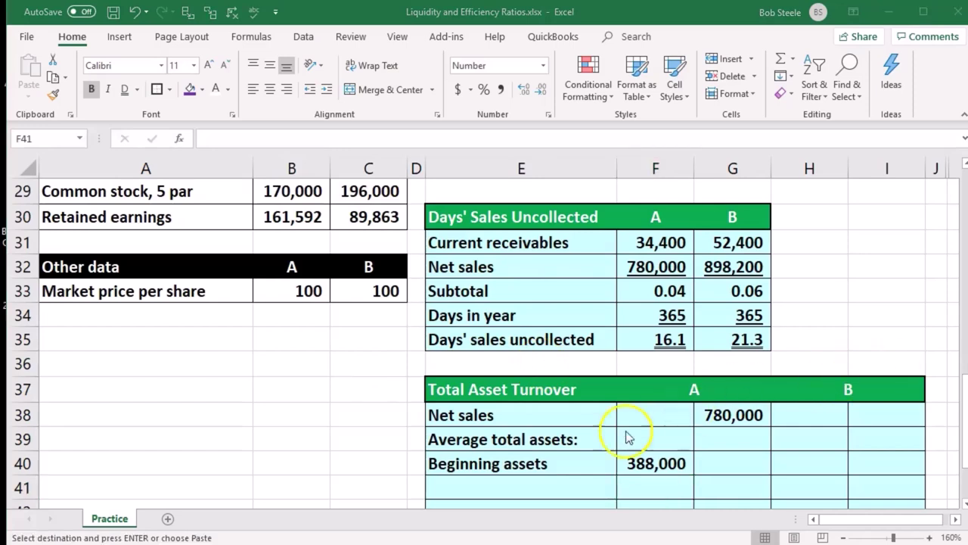
{"action": "scroll", "coordinate": [593, 431], "scroll_direction": "down", "scroll_amount": 1}
{"action": "left_click", "coordinate": [536, 420]}
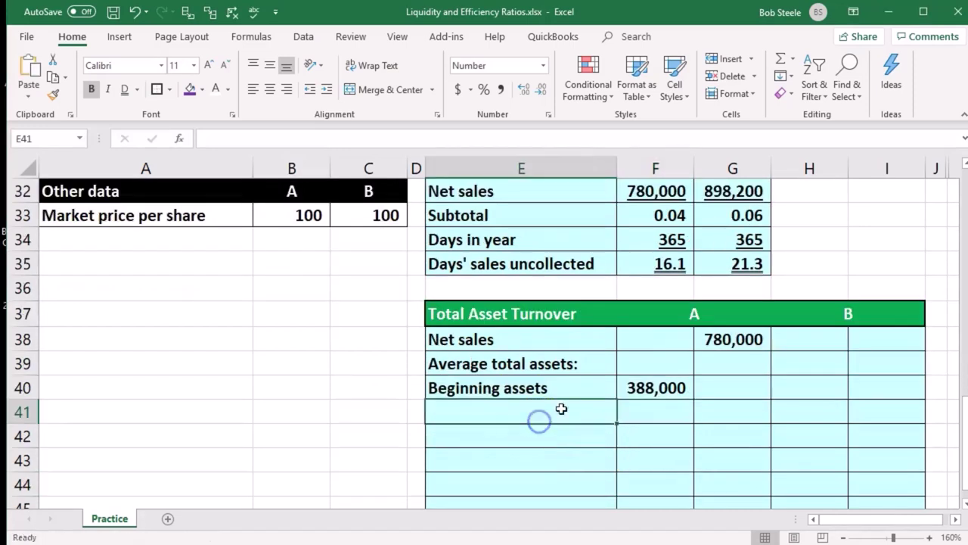
{"action": "type", "text": "Ending assets"}
Step: Link company A's total assets from the balance sheet into F41 with =B8 as its ending assets
{"action": "left_click", "coordinate": [653, 422]}
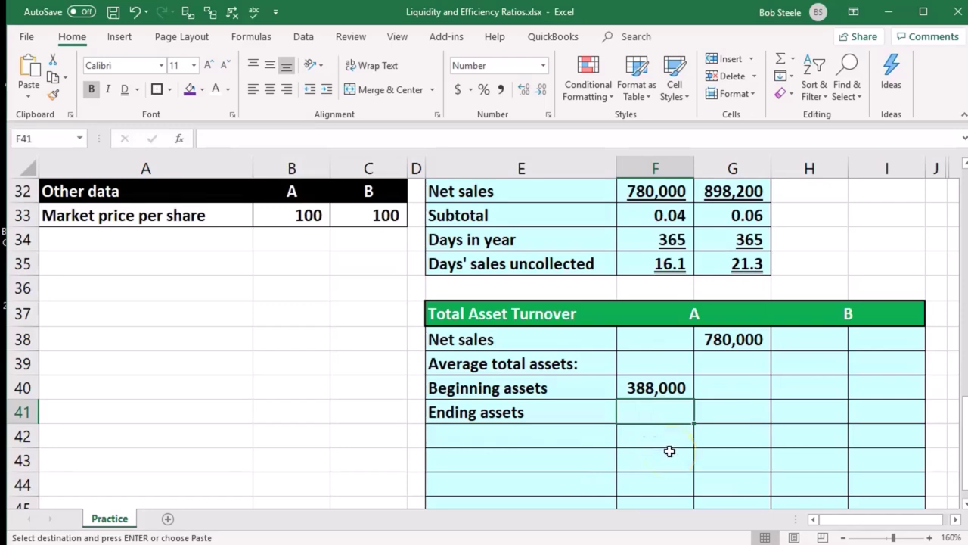
{"action": "key", "text": "Escape"}
{"action": "type", "text": "="}
{"action": "scroll", "coordinate": [246, 420], "scroll_direction": "up", "scroll_amount": 2}
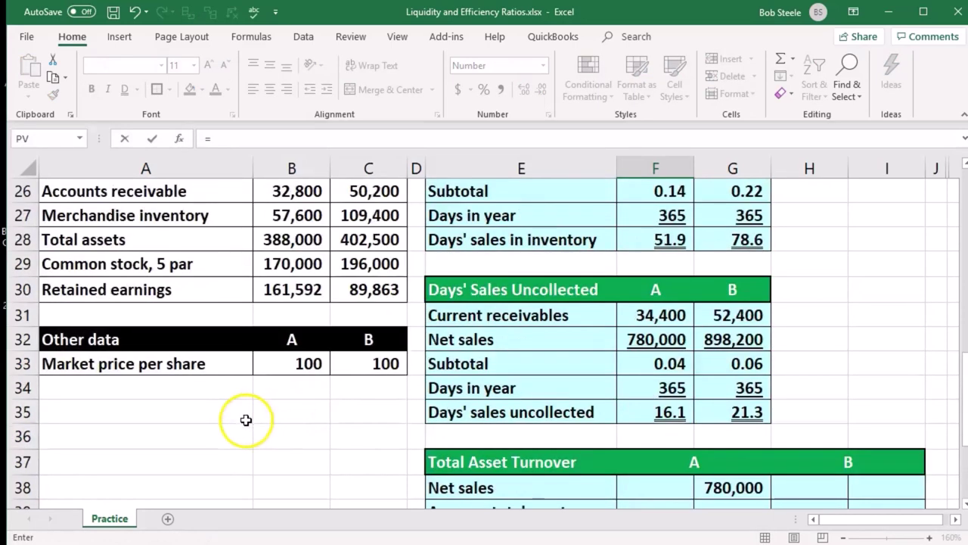
{"action": "scroll", "coordinate": [246, 420], "scroll_direction": "up", "scroll_amount": 7}
{"action": "scroll", "coordinate": [246, 420], "scroll_direction": "up", "scroll_amount": 1}
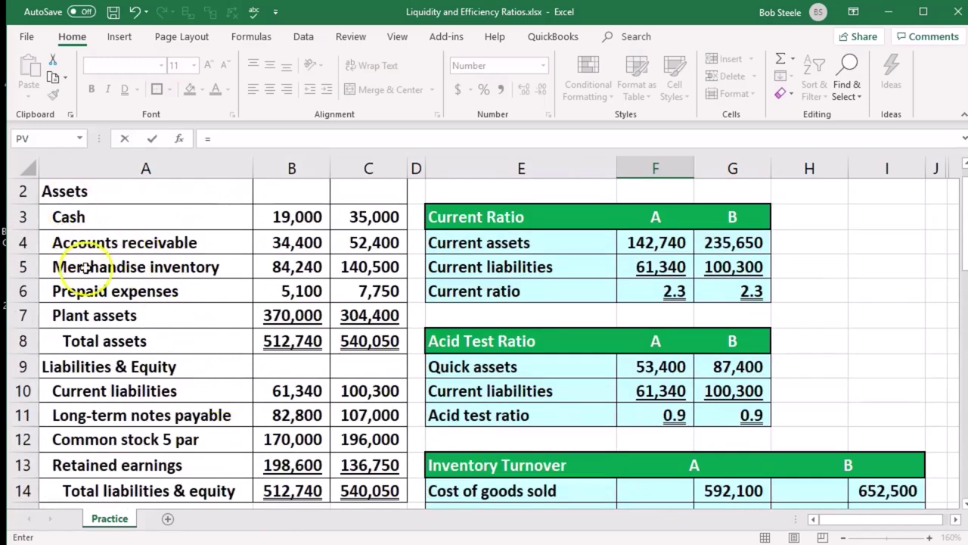
{"action": "left_click", "coordinate": [281, 339]}
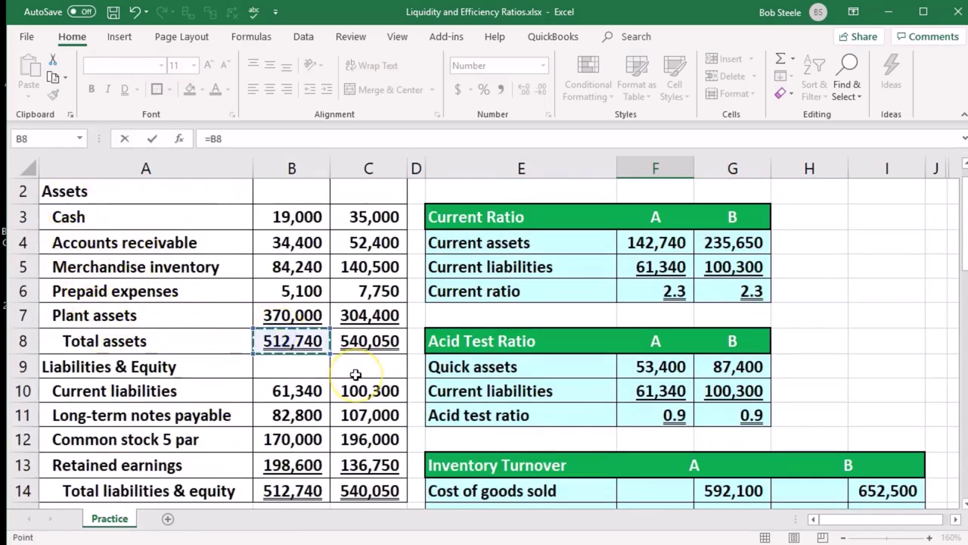
{"action": "key", "text": "Return"}
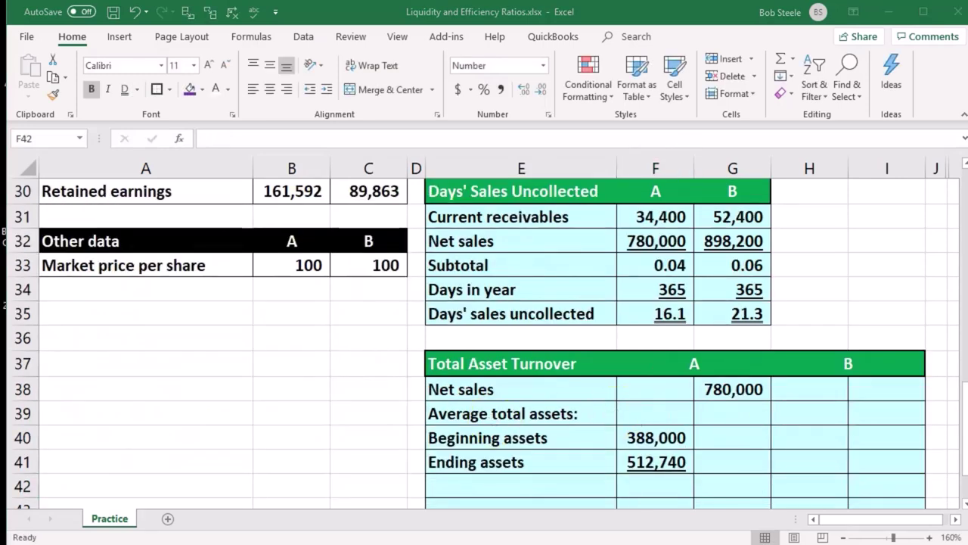
Step: Copy the "Subtotal" label from the Days' Sales Uncollected table into E42
{"action": "left_click", "coordinate": [485, 265]}
{"action": "key", "text": "ctrl+c"}
{"action": "scroll", "coordinate": [533, 355], "scroll_direction": "down", "scroll_amount": 1}
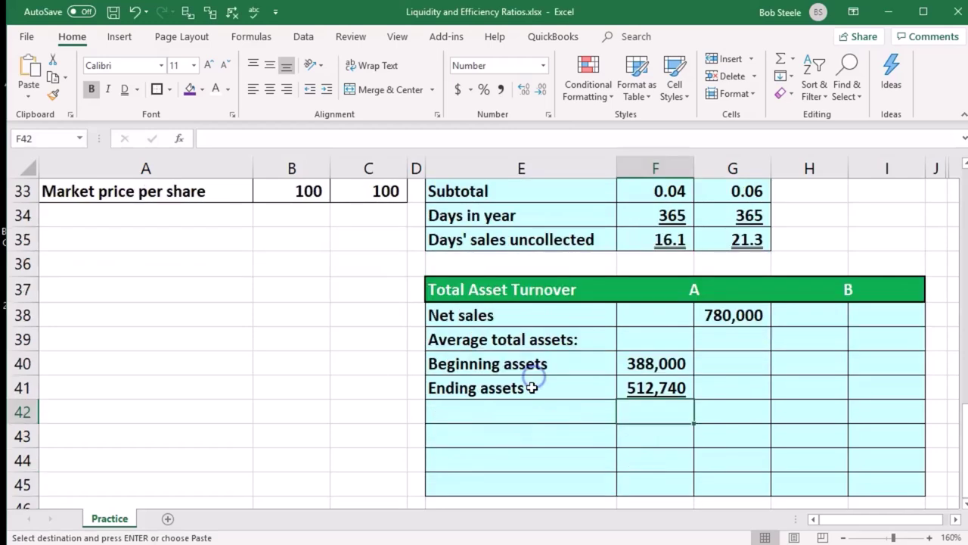
{"action": "left_click", "coordinate": [510, 410]}
{"action": "key", "text": "ctrl+v"}
{"action": "key", "text": "Right"}
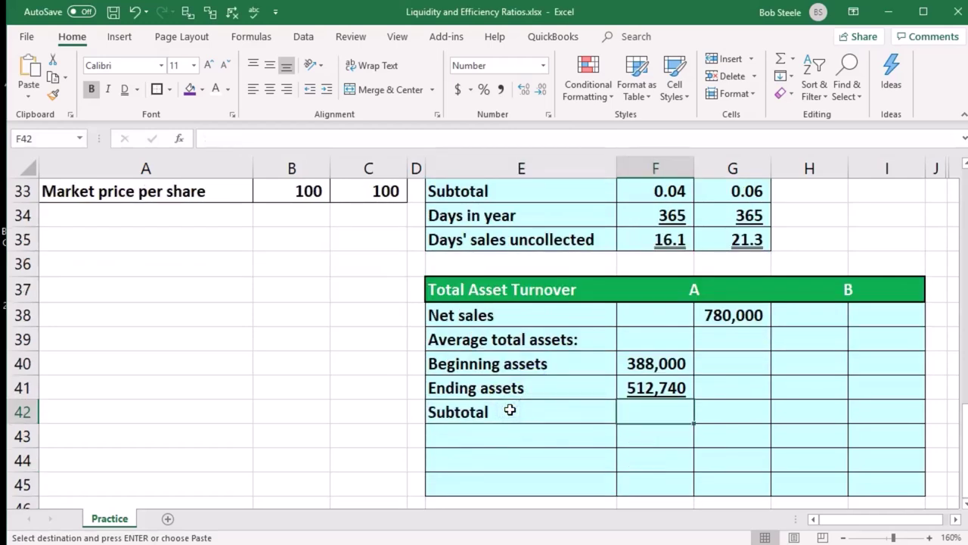
Step: Sum company A's beginning and ending assets (F40:F41) in F42 with the SUM function
{"action": "key", "text": "Escape"}
{"action": "type", "text": "=sum("}
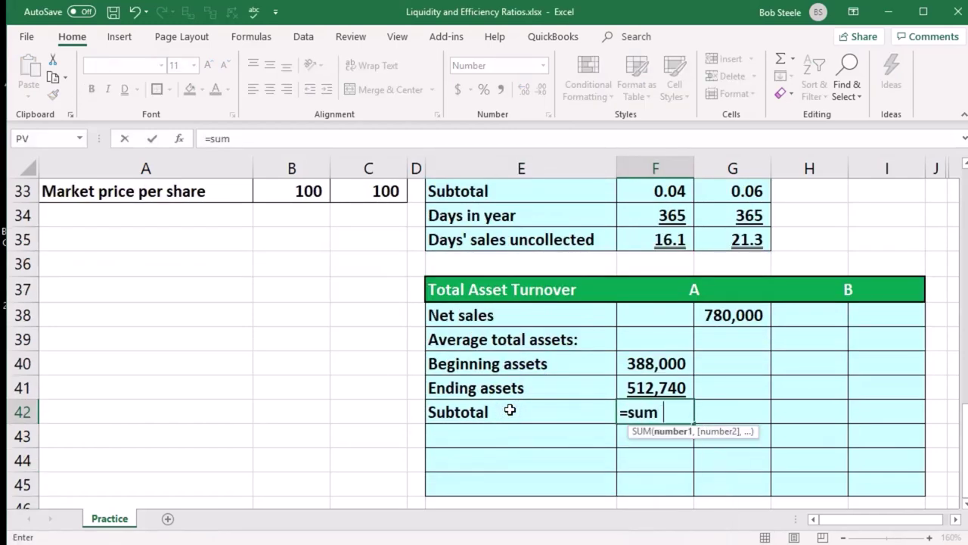
{"action": "key", "text": "Up"}
{"action": "key", "text": "Up"}
{"action": "key", "text": "shift+Down"}
{"action": "key", "text": "Return"}
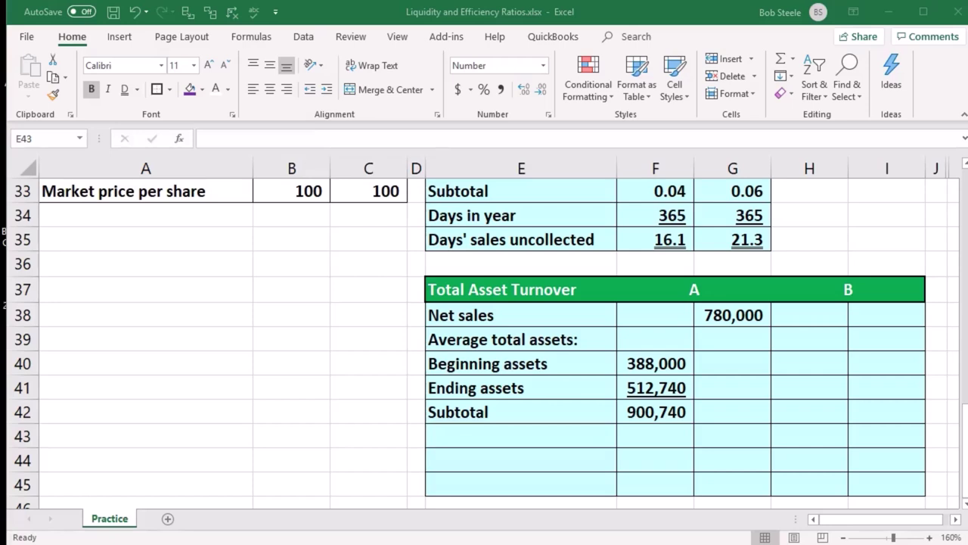
Step: Paste the "Divided by 2" label and its underlined 2 into E43:F43
{"action": "left_click", "coordinate": [529, 437]}
{"action": "key", "text": "ctrl+v"}
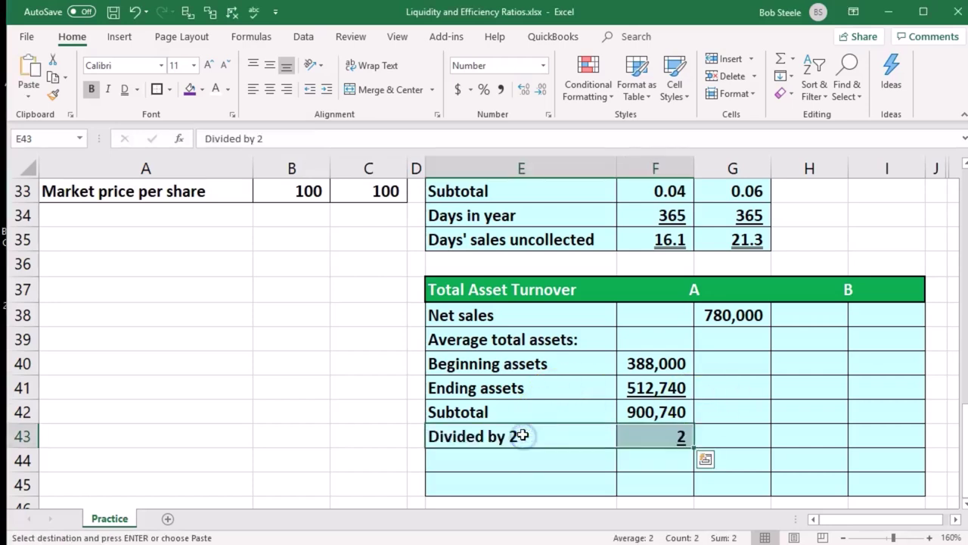
{"action": "left_click", "coordinate": [730, 439]}
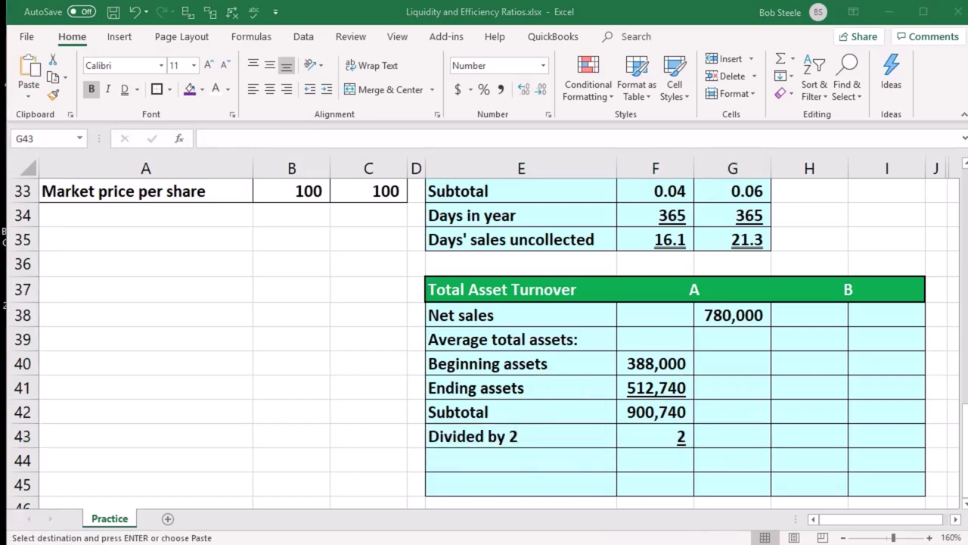
Step: Enter the label "Average total assets" in E44
{"action": "left_click", "coordinate": [497, 458]}
{"action": "type", "text": "Average total assets"}
{"action": "key", "text": "Right"}
{"action": "key", "text": "Right"}
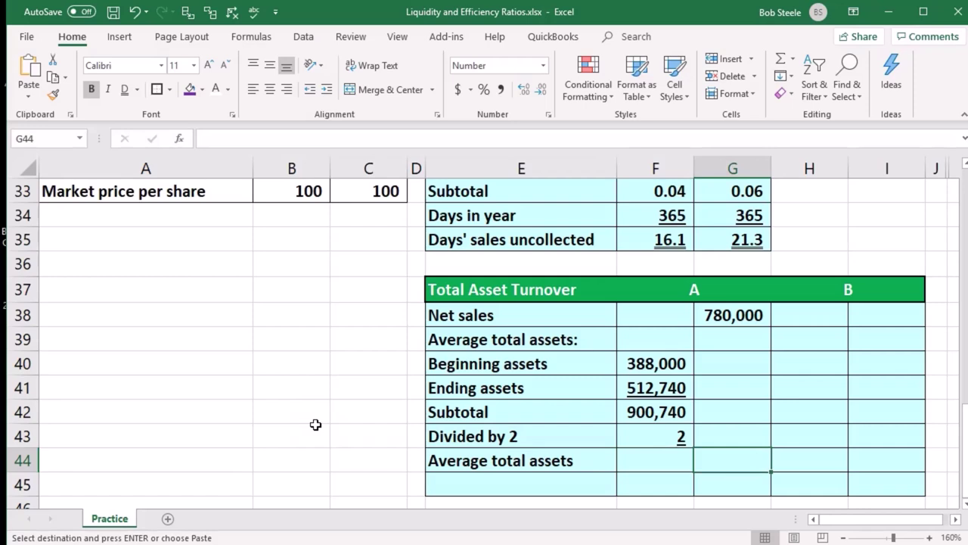
Step: Calculate company A's average total assets in G44 with =F42/F43
{"action": "type", "text": "="}
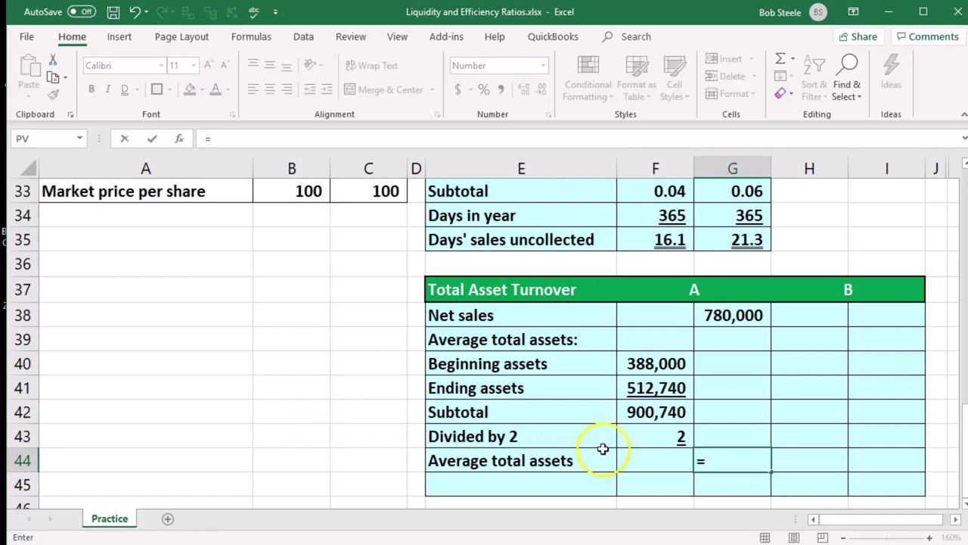
{"action": "left_click", "coordinate": [643, 409]}
{"action": "type", "text": "/"}
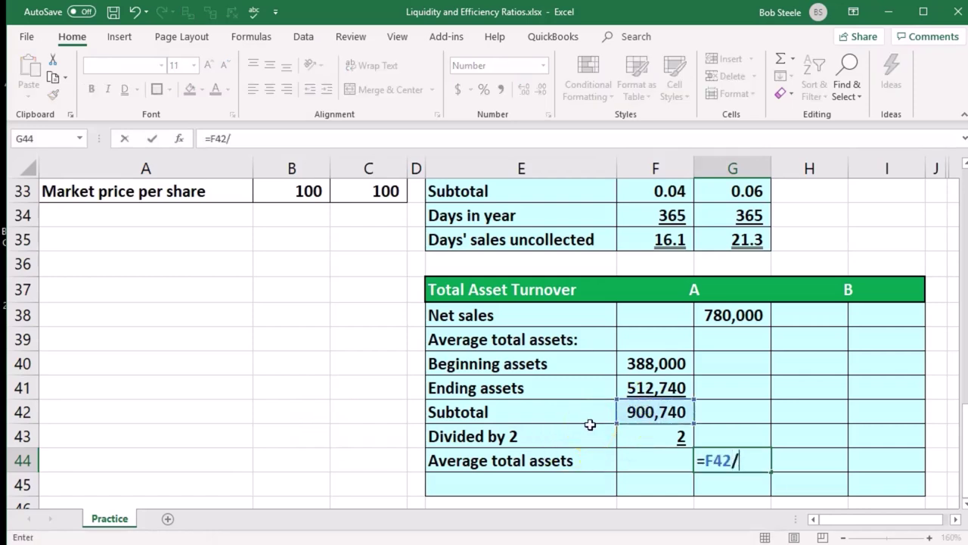
{"action": "left_click", "coordinate": [668, 439]}
{"action": "key", "text": "Return"}
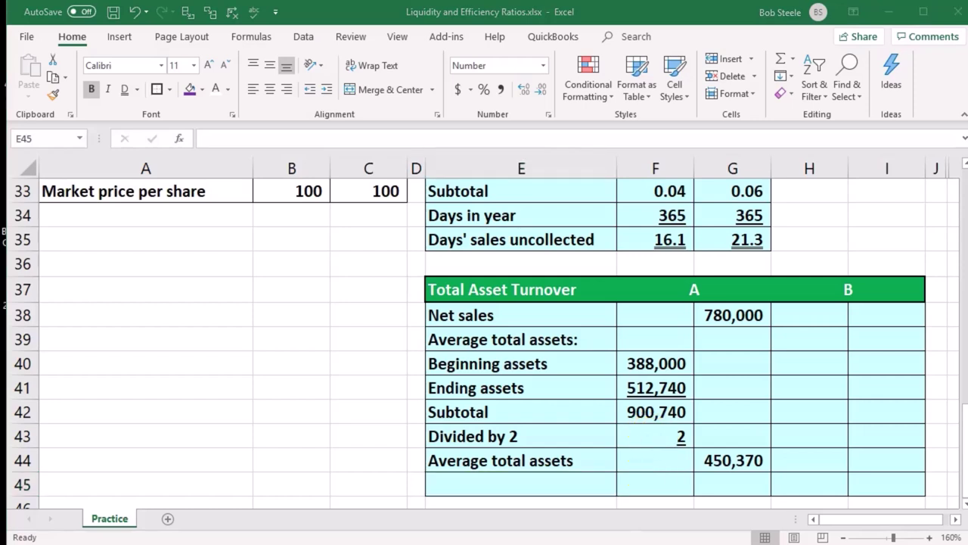
Step: Enter the label "Total asset turnover" in E45 and review the rows that feed the ratio
{"action": "key", "text": "ctrl+v"}
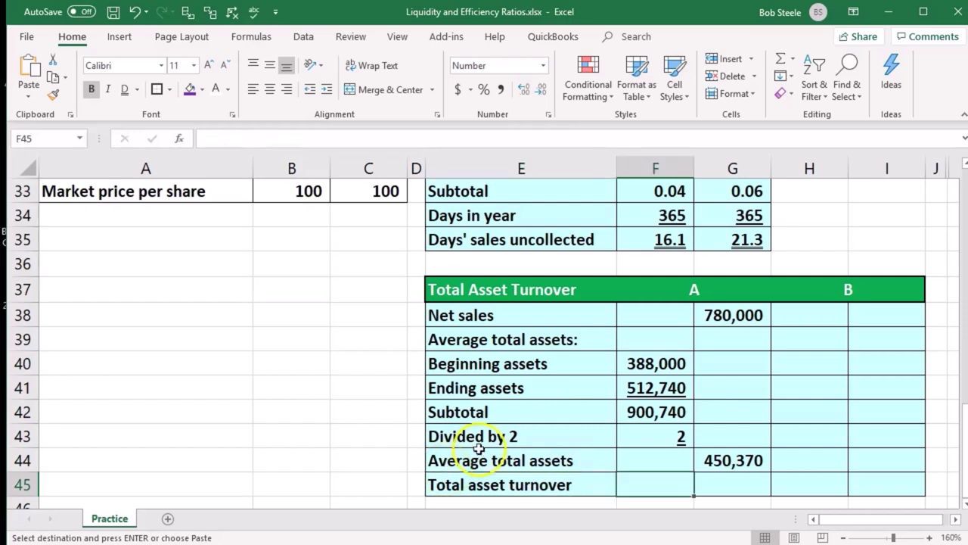
{"action": "left_click", "coordinate": [583, 318]}
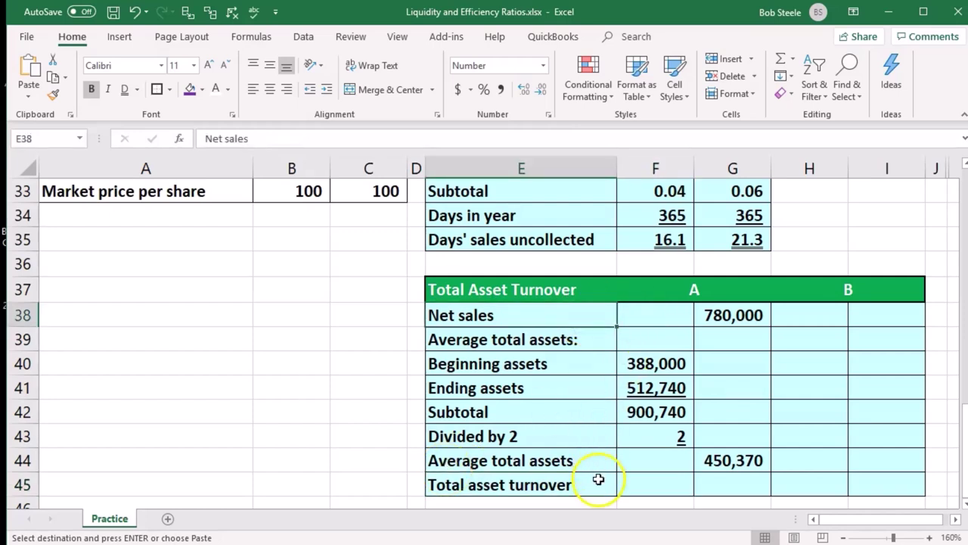
{"action": "left_click", "coordinate": [593, 463]}
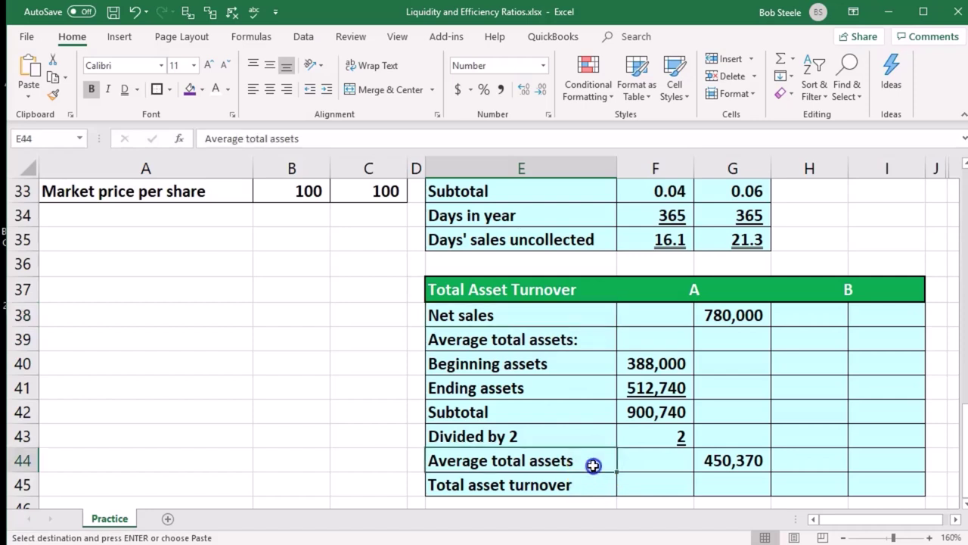
{"action": "left_click_drag", "start_coordinate": [613, 368], "coordinate": [674, 433]}
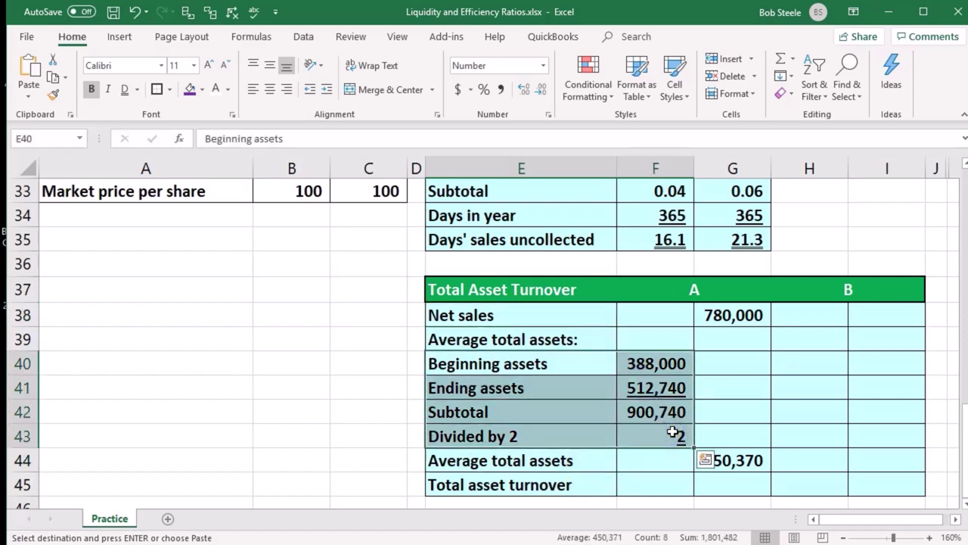
Step: Underline company A's average total assets figure in G44
{"action": "left_click", "coordinate": [737, 460]}
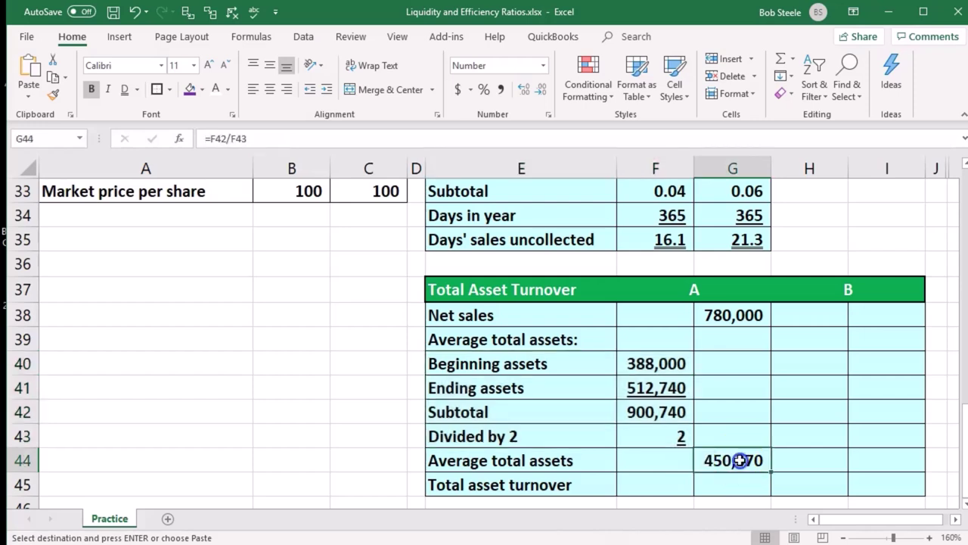
{"action": "left_click", "coordinate": [137, 90]}
{"action": "left_click", "coordinate": [144, 106]}
{"action": "left_click", "coordinate": [634, 462]}
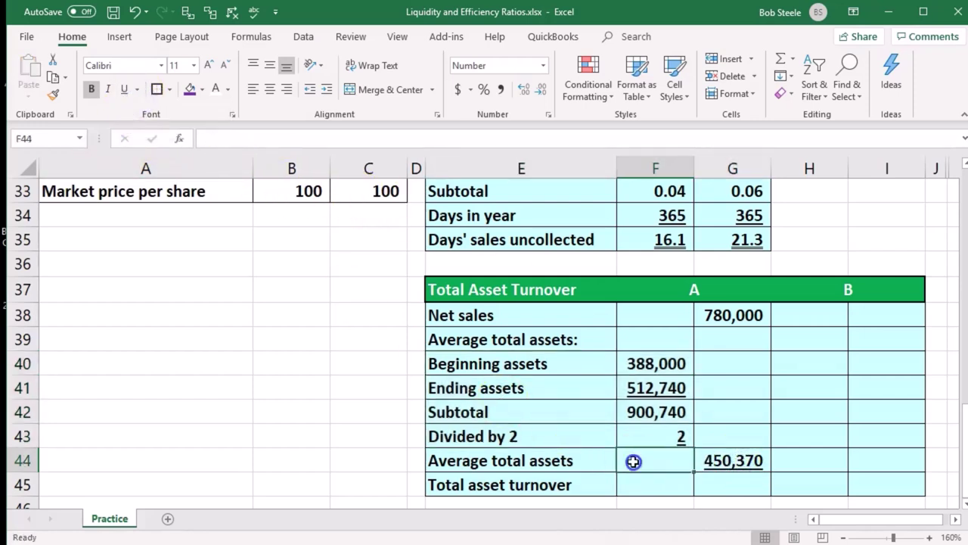
Step: Calculate company A's total asset turnover in G45 as net sales over average total assets, =G38/G44
{"action": "left_click", "coordinate": [722, 476]}
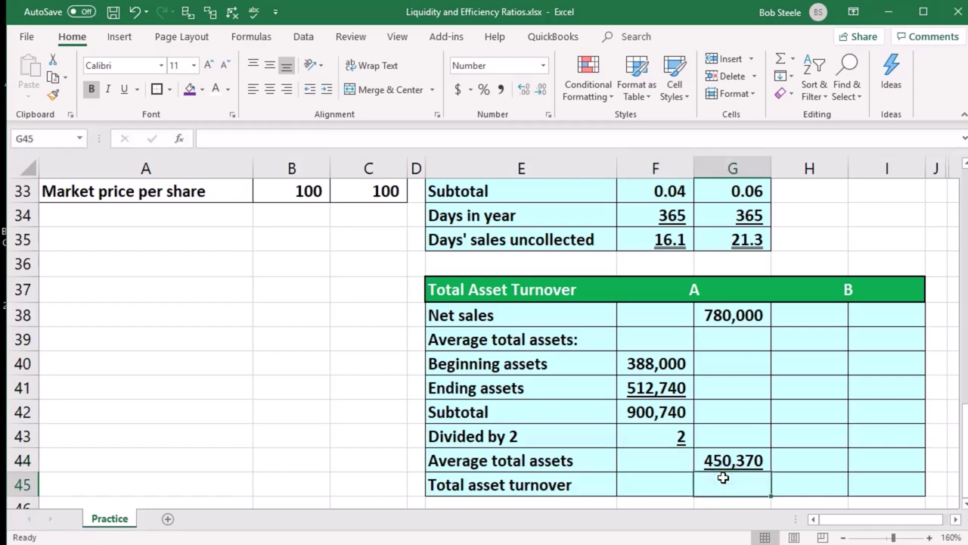
{"action": "type", "text": "="}
{"action": "left_click", "coordinate": [734, 317]}
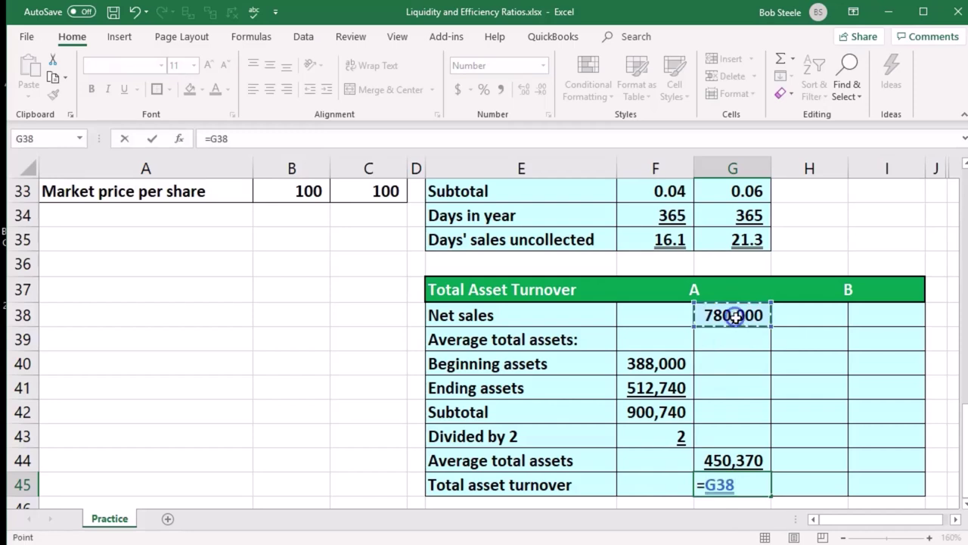
{"action": "type", "text": "/"}
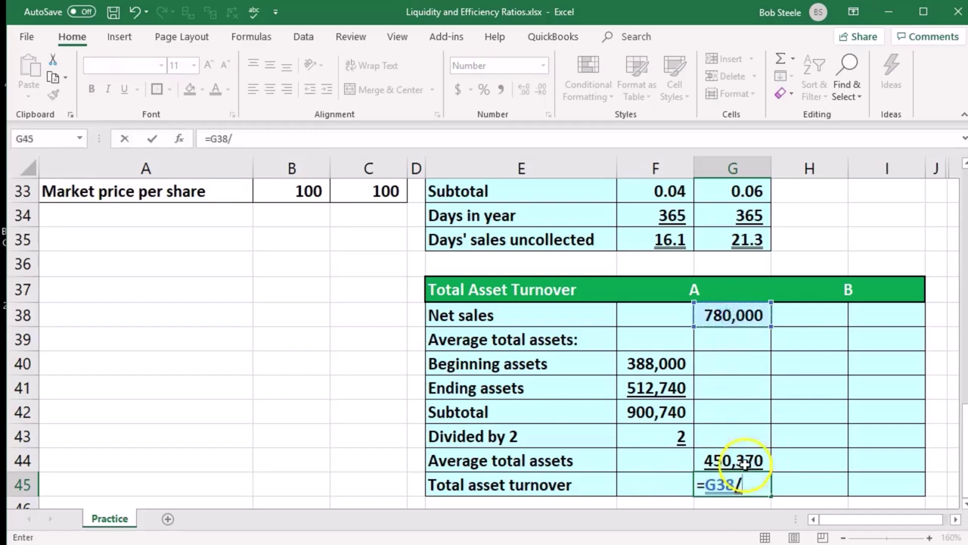
{"action": "left_click", "coordinate": [745, 462]}
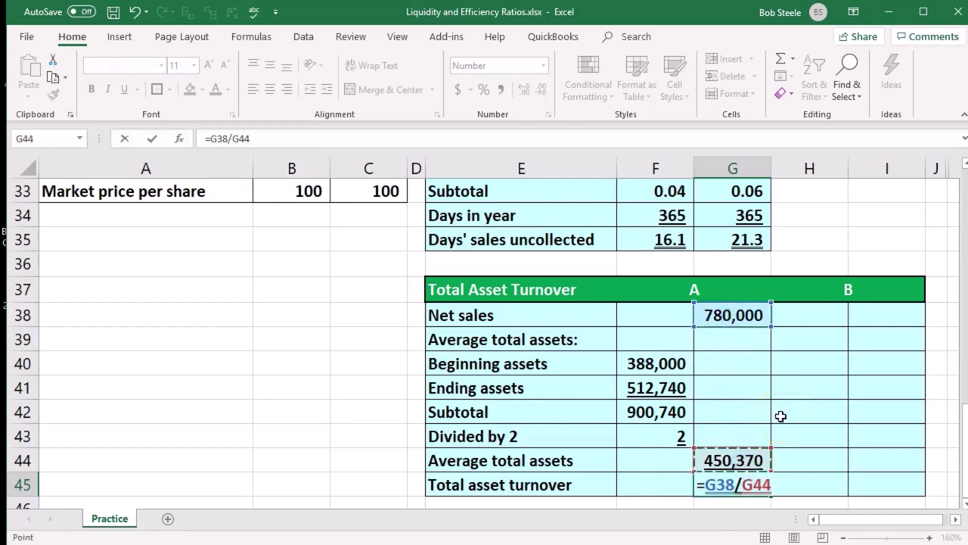
{"action": "key", "text": "Return"}
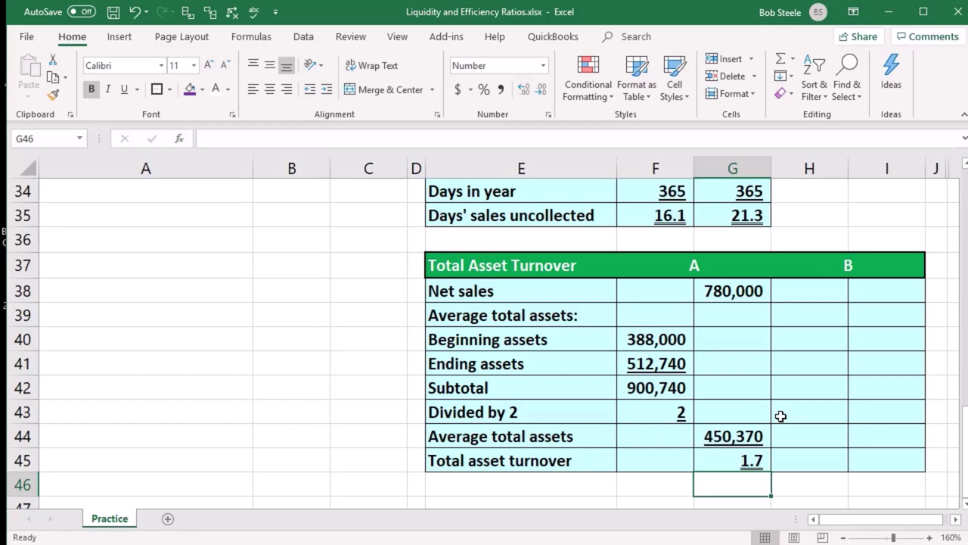
Step: Link company B's sales from the income statement into I38 with =C17
{"action": "left_click", "coordinate": [894, 292]}
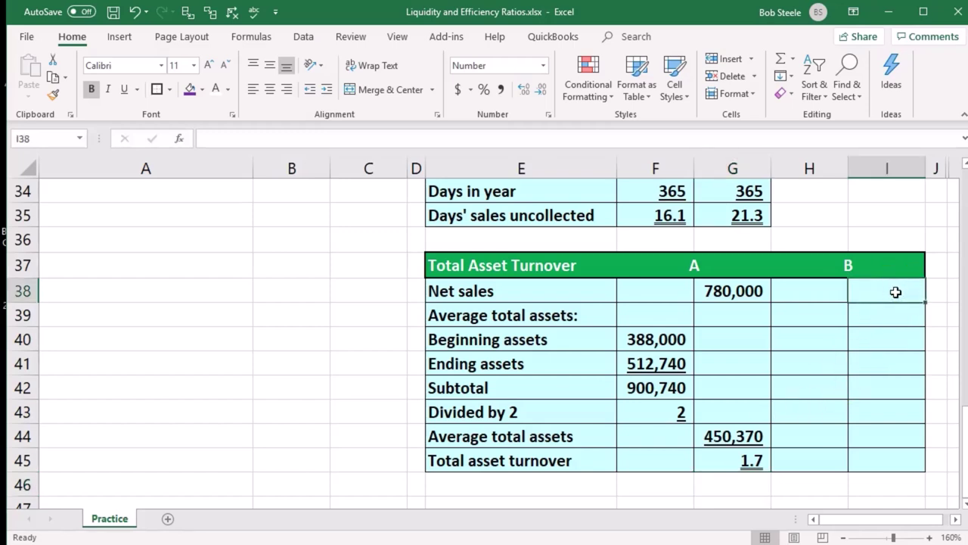
{"action": "type", "text": "="}
{"action": "scroll", "coordinate": [134, 383], "scroll_direction": "up", "scroll_amount": 4}
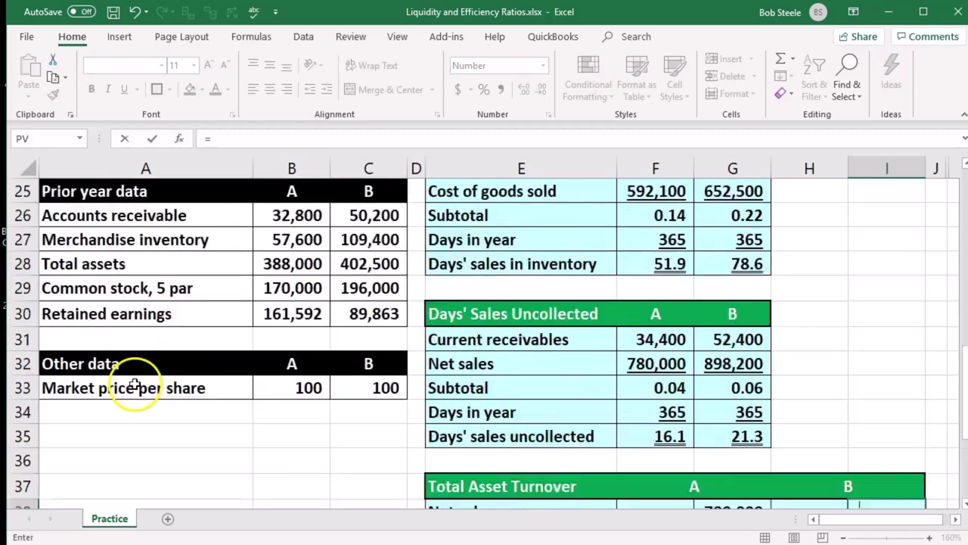
{"action": "scroll", "coordinate": [134, 383], "scroll_direction": "up", "scroll_amount": 3}
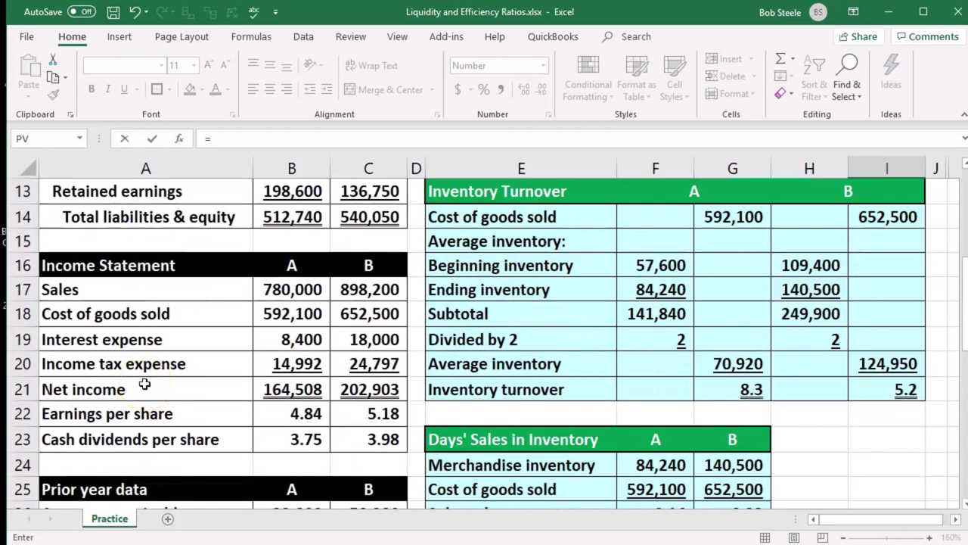
{"action": "left_click", "coordinate": [368, 291]}
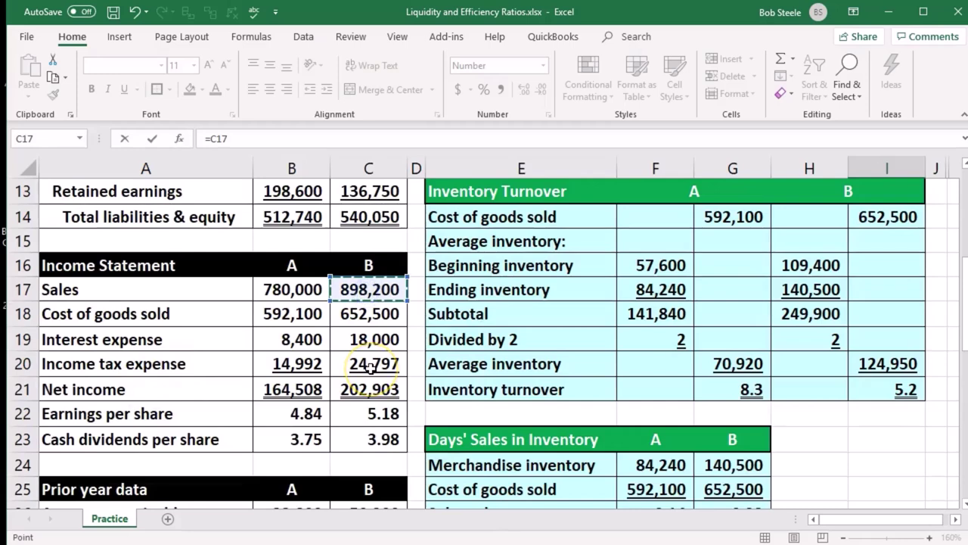
{"action": "key", "text": "Return"}
{"action": "scroll", "coordinate": [371, 368], "scroll_direction": "down", "scroll_amount": 2}
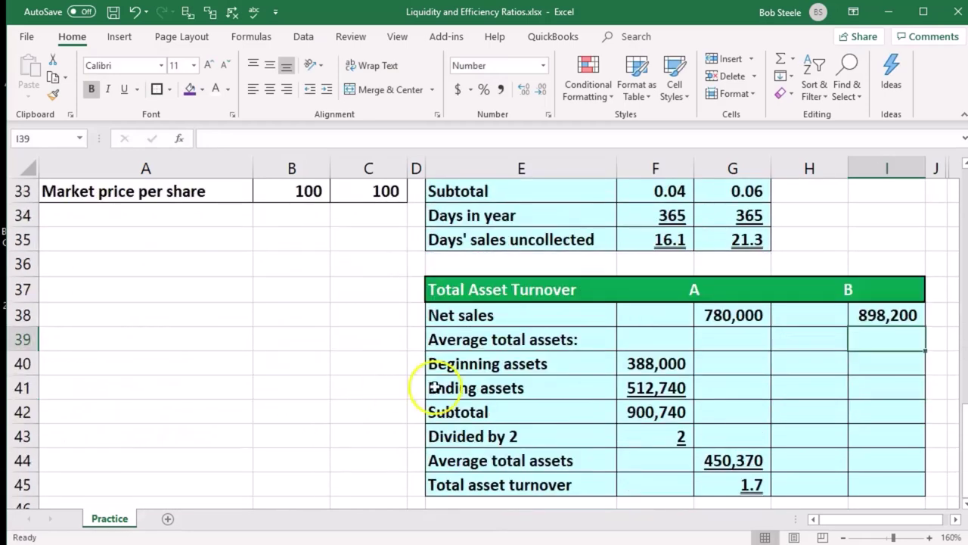
Step: Link company B's beginning assets in H40 to the prior-year total assets with =C28
{"action": "left_click", "coordinate": [790, 363]}
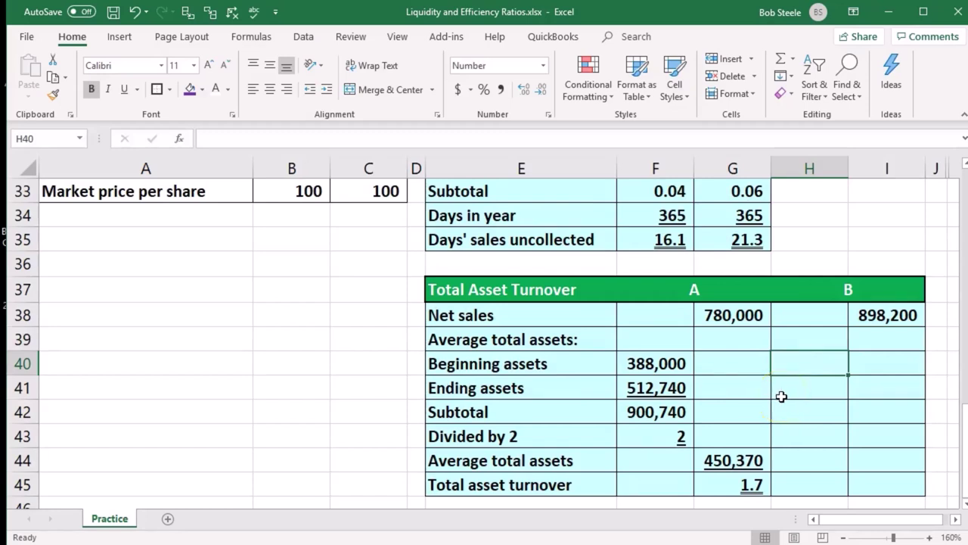
{"action": "type", "text": "="}
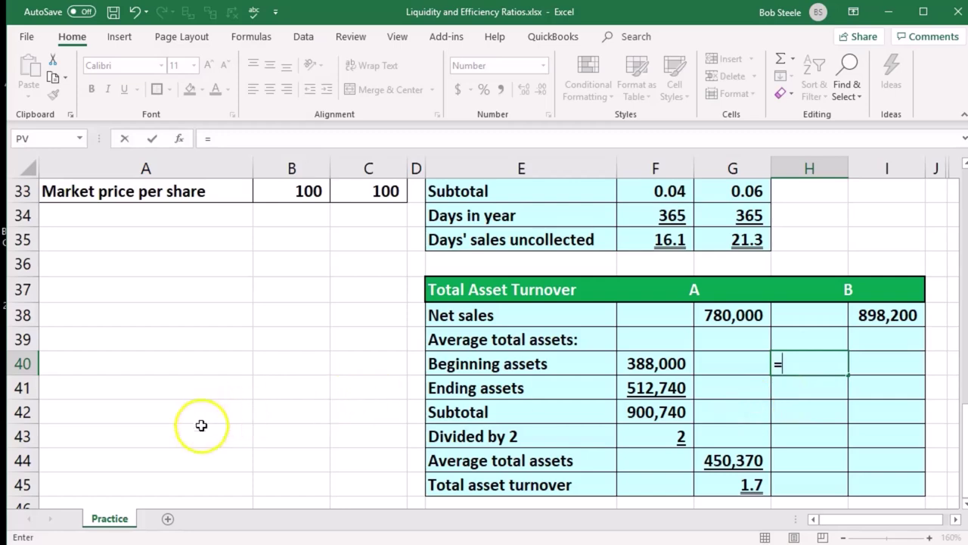
{"action": "scroll", "coordinate": [178, 435], "scroll_direction": "up", "scroll_amount": 1}
{"action": "scroll", "coordinate": [178, 435], "scroll_direction": "up", "scroll_amount": 2}
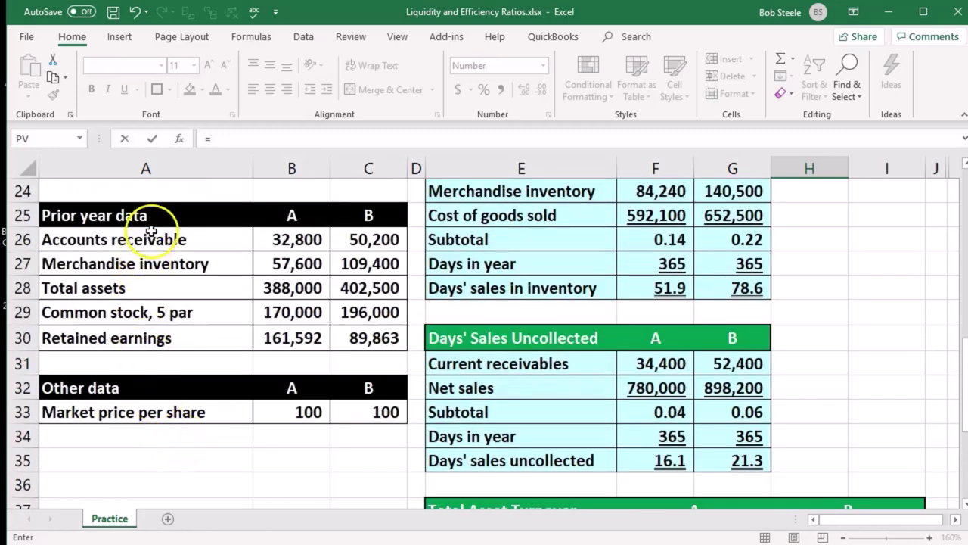
{"action": "left_click", "coordinate": [387, 285]}
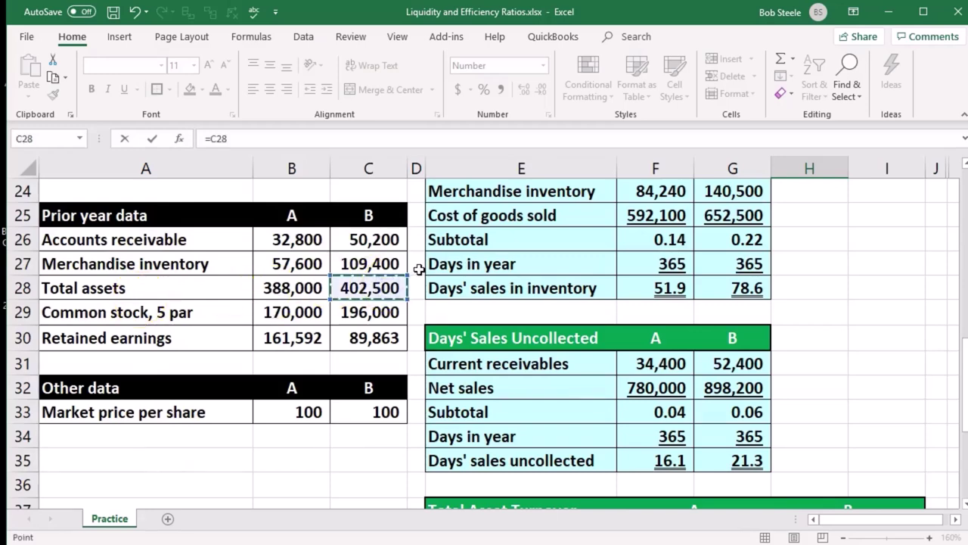
{"action": "key", "text": "Return"}
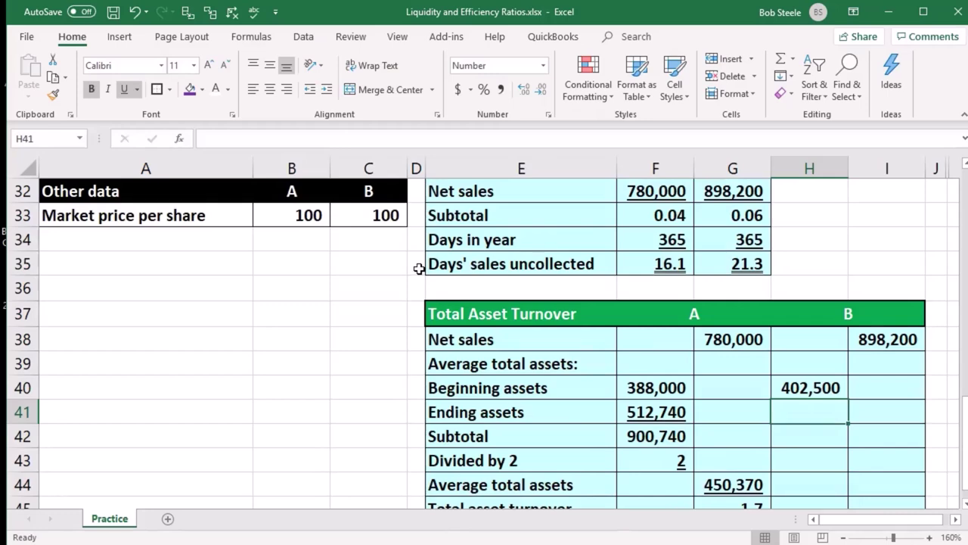
Step: Link company B's ending assets in H41 to total assets on the balance sheet with =C8
{"action": "type", "text": "="}
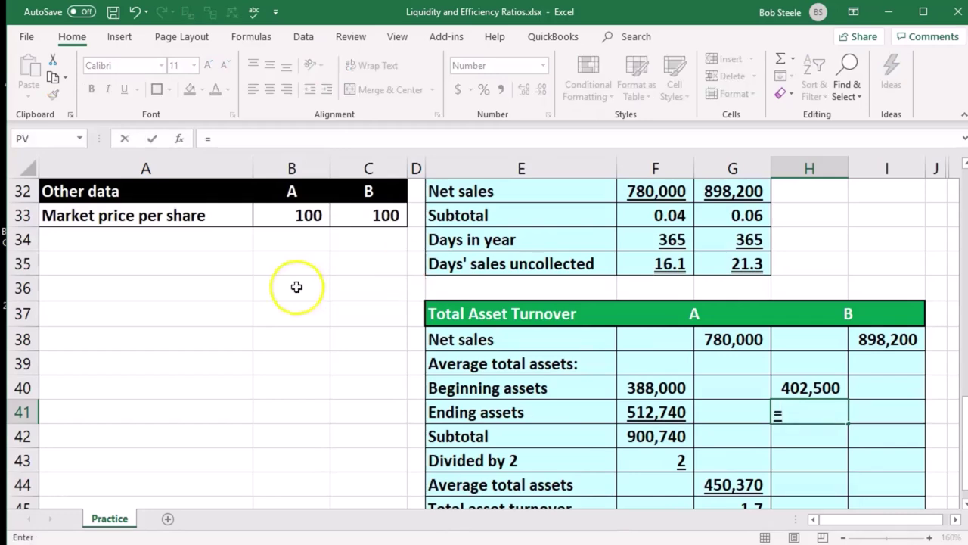
{"action": "scroll", "coordinate": [190, 382], "scroll_direction": "up", "scroll_amount": 4}
{"action": "scroll", "coordinate": [191, 391], "scroll_direction": "up", "scroll_amount": 6}
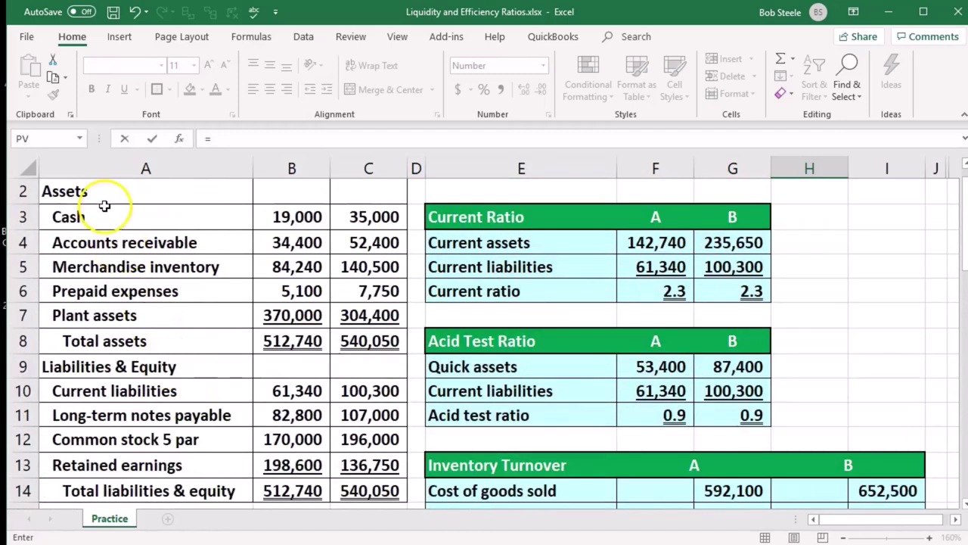
{"action": "left_click", "coordinate": [384, 352]}
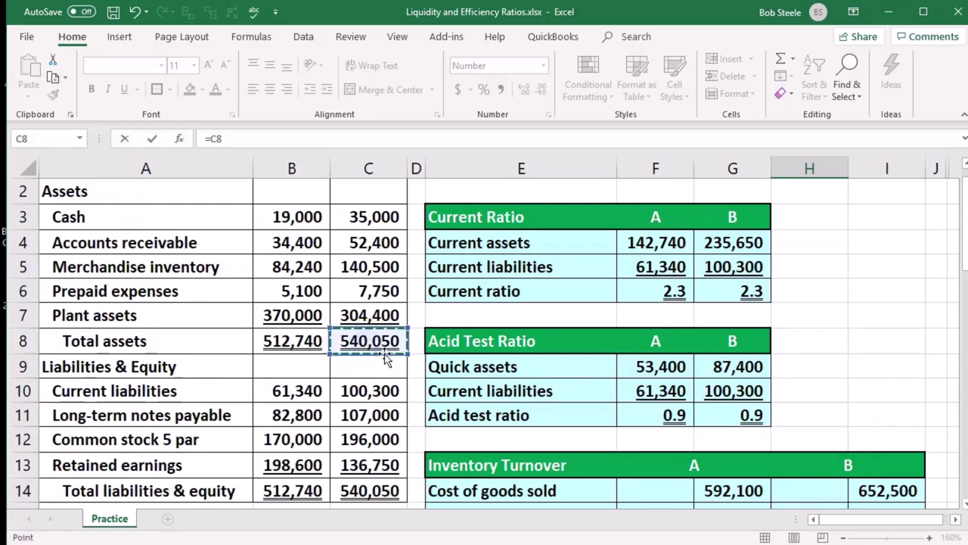
{"action": "key", "text": "Return"}
{"action": "scroll", "coordinate": [384, 353], "scroll_direction": "down", "scroll_amount": 1}
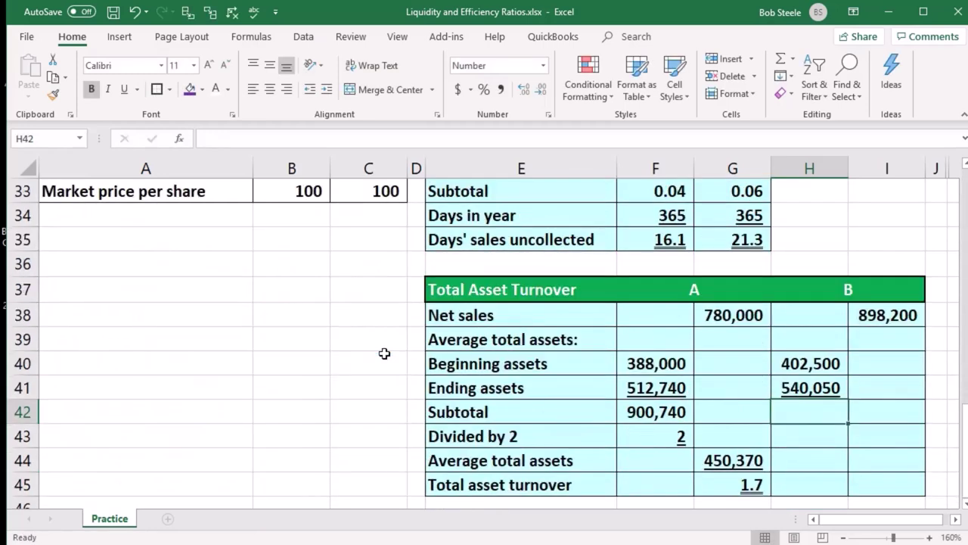
Step: Subtotal company B's beginning and ending assets in H42 with =SUM(H40:H41) and enter the divisor 2 in H43
{"action": "type", "text": "=su"}
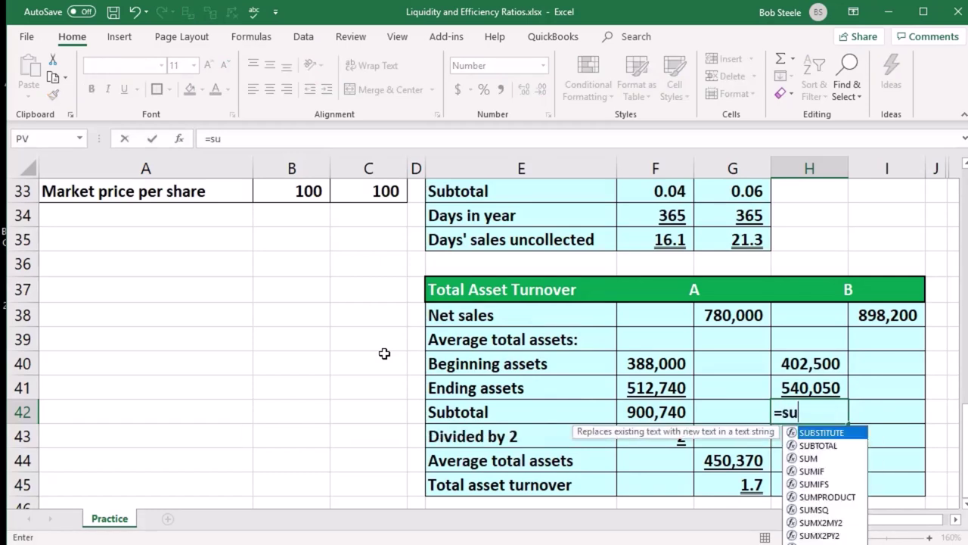
{"action": "type", "text": "m("}
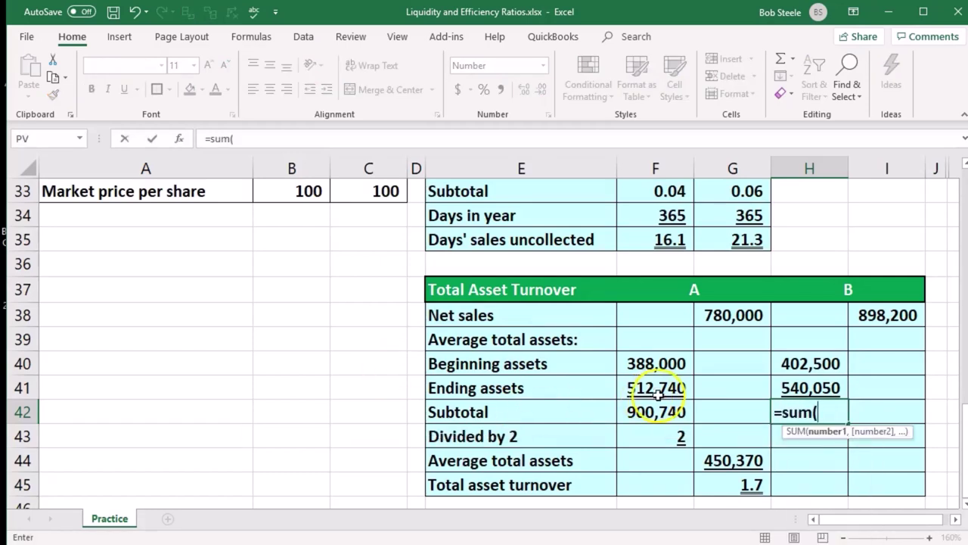
{"action": "left_click_drag", "start_coordinate": [785, 366], "coordinate": [787, 386]}
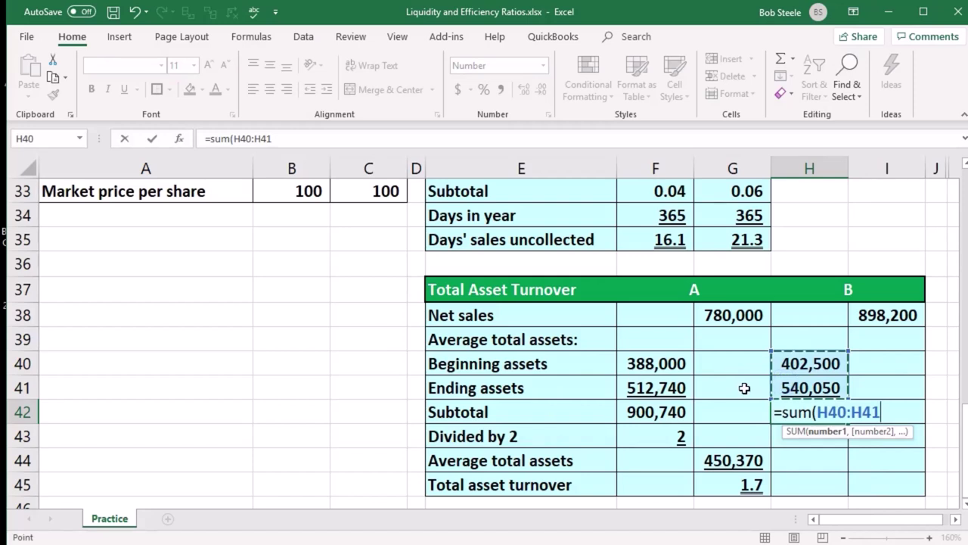
{"action": "key", "text": "Return"}
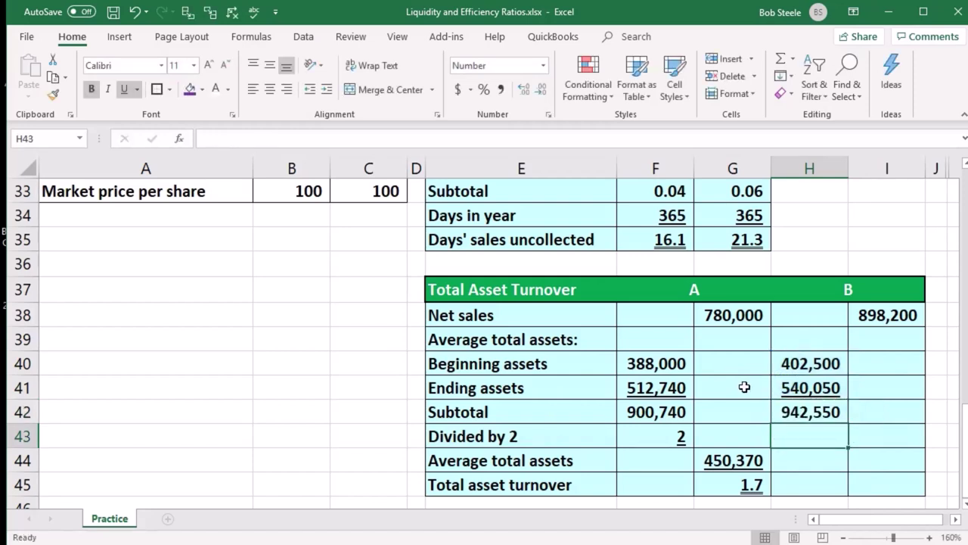
{"action": "type", "text": "2"}
{"action": "key", "text": "Return"}
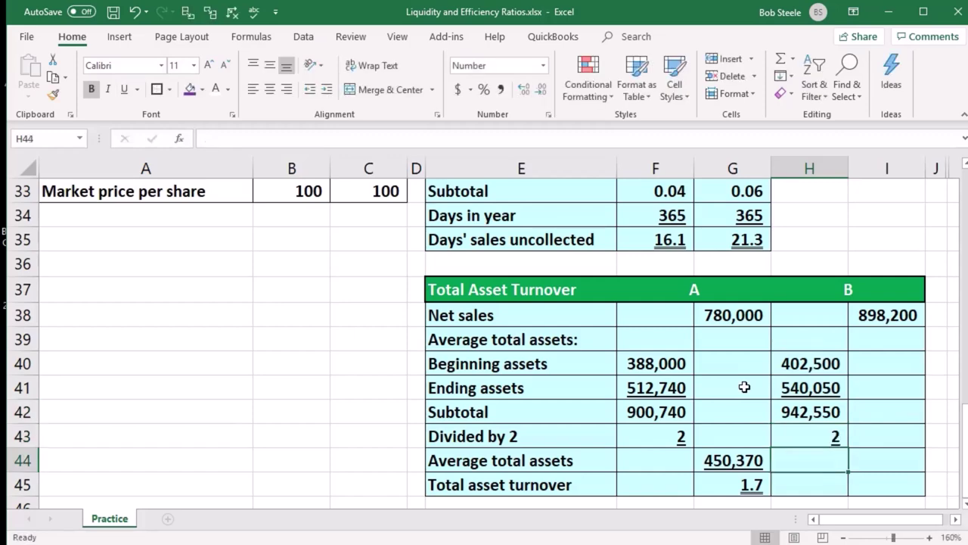
Step: Calculate company B's average total assets in I44 as the subtotal divided by 2, =H42/H43
{"action": "key", "text": "Right"}
{"action": "scroll", "coordinate": [745, 386], "scroll_direction": "down", "scroll_amount": 1}
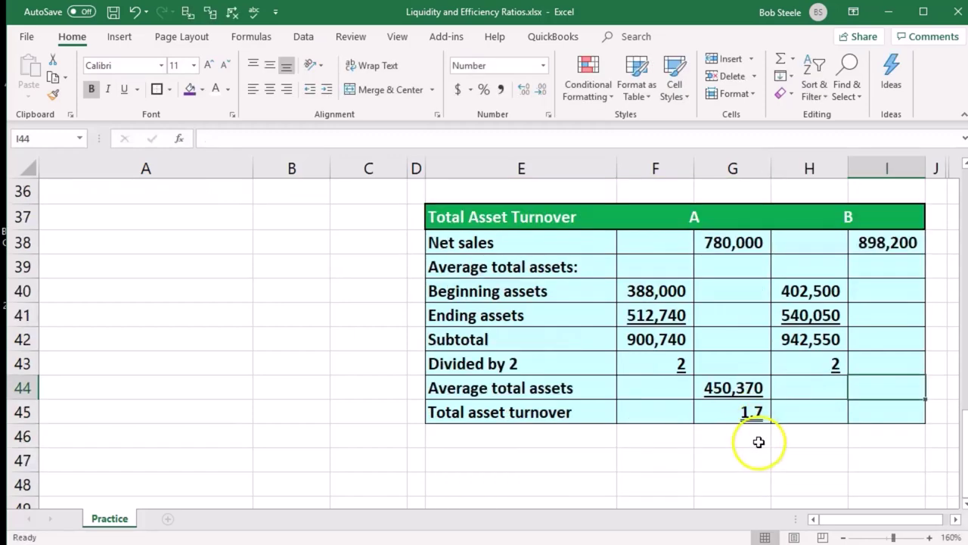
{"action": "type", "text": "="}
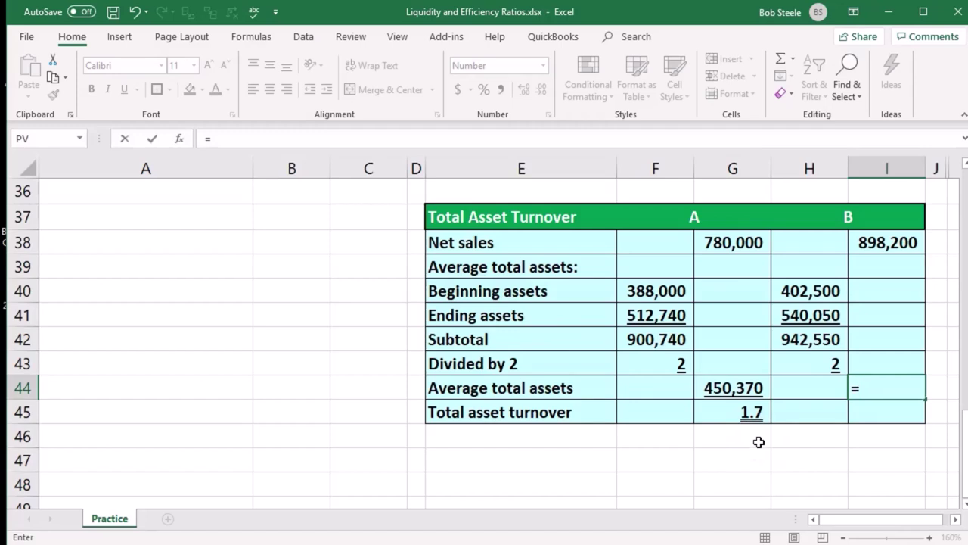
{"action": "left_click", "coordinate": [804, 339]}
{"action": "type", "text": "/"}
{"action": "left_click", "coordinate": [798, 358]}
{"action": "key", "text": "Return"}
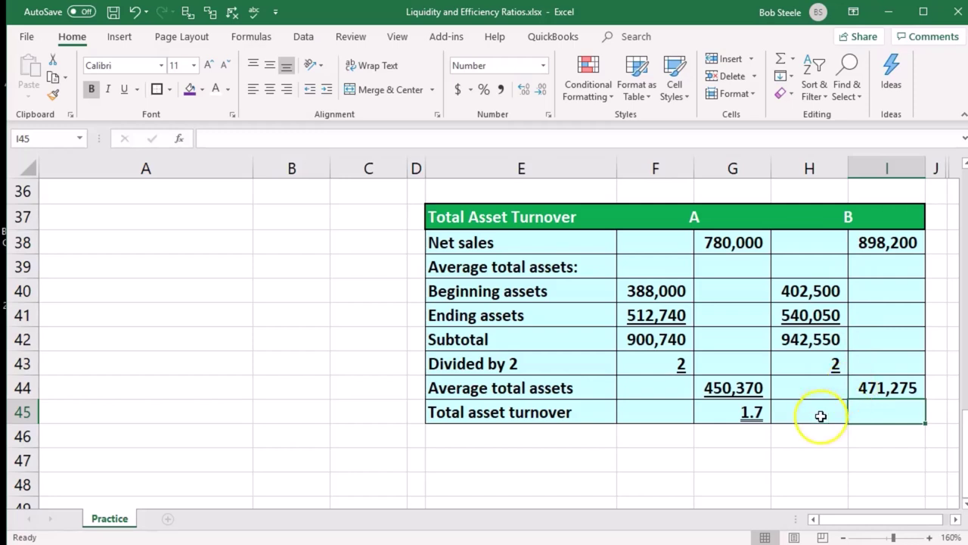
Step: Calculate company B's total asset turnover in I45 as net sales over average total assets, =I38/I44
{"action": "type", "text": "="}
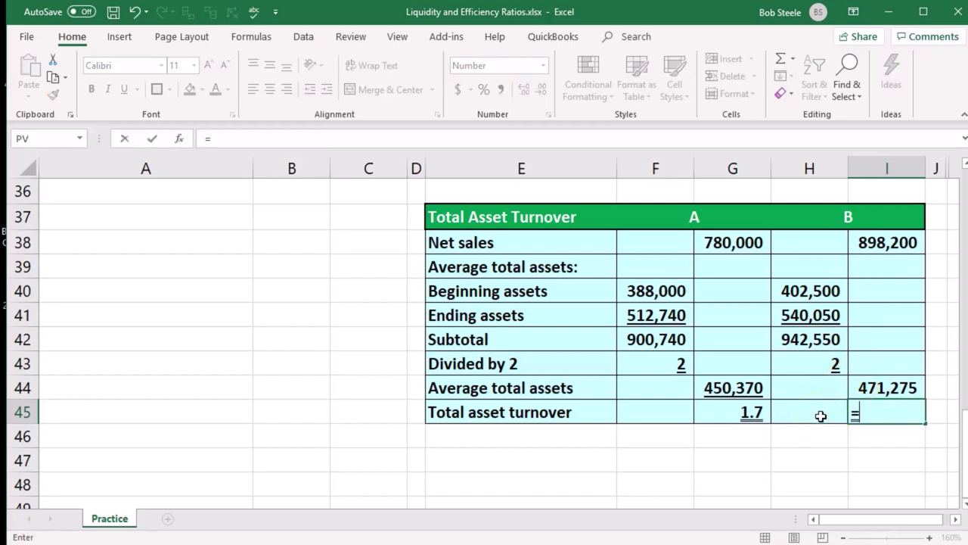
{"action": "left_click", "coordinate": [876, 248]}
{"action": "type", "text": "/"}
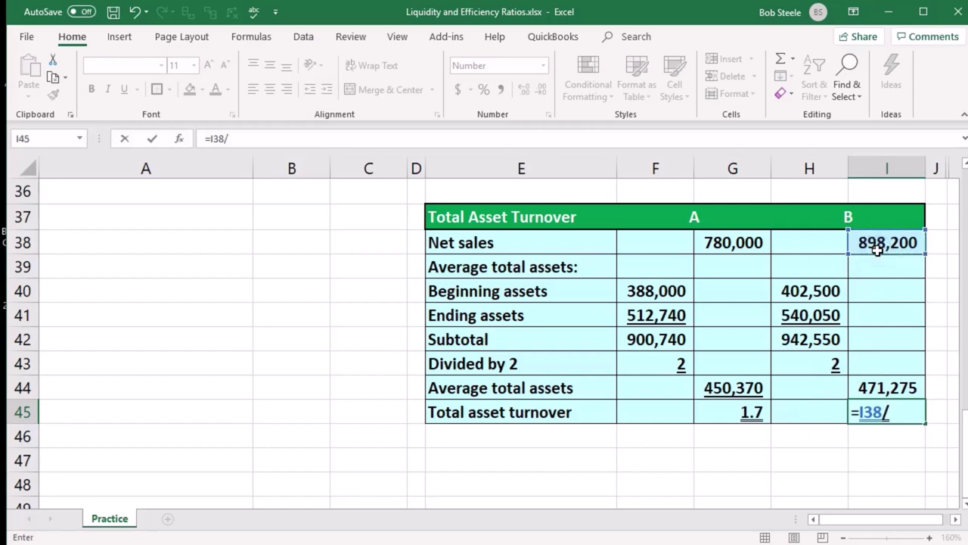
{"action": "left_click", "coordinate": [888, 387]}
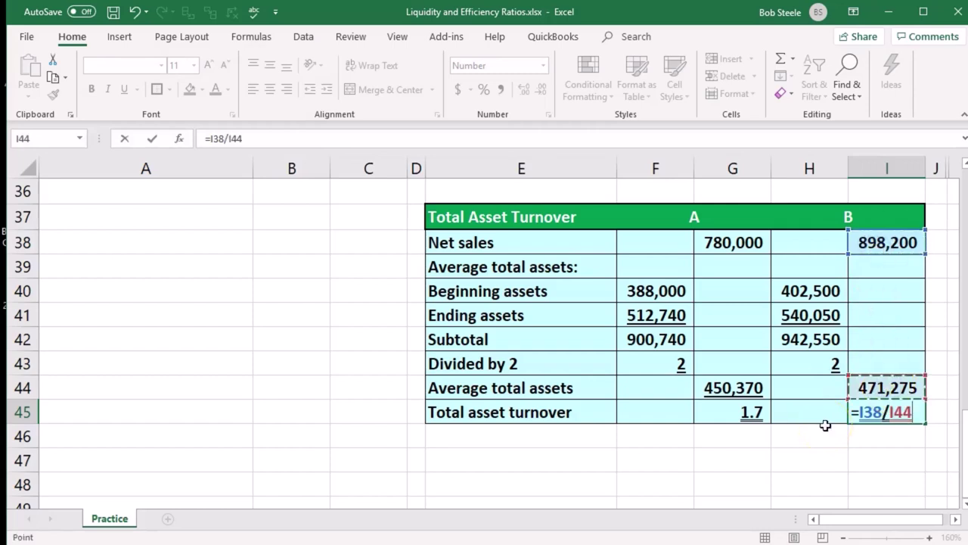
{"action": "key", "text": "Return"}
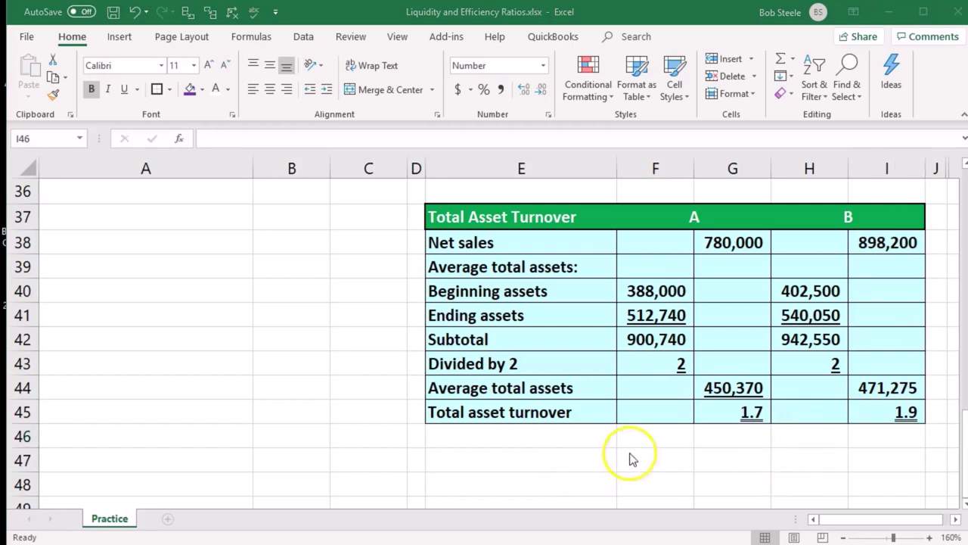
Step: Review company A's net sales, average total assets and total asset turnover, and compare the turnover with company B's
{"action": "left_click", "coordinate": [710, 388]}
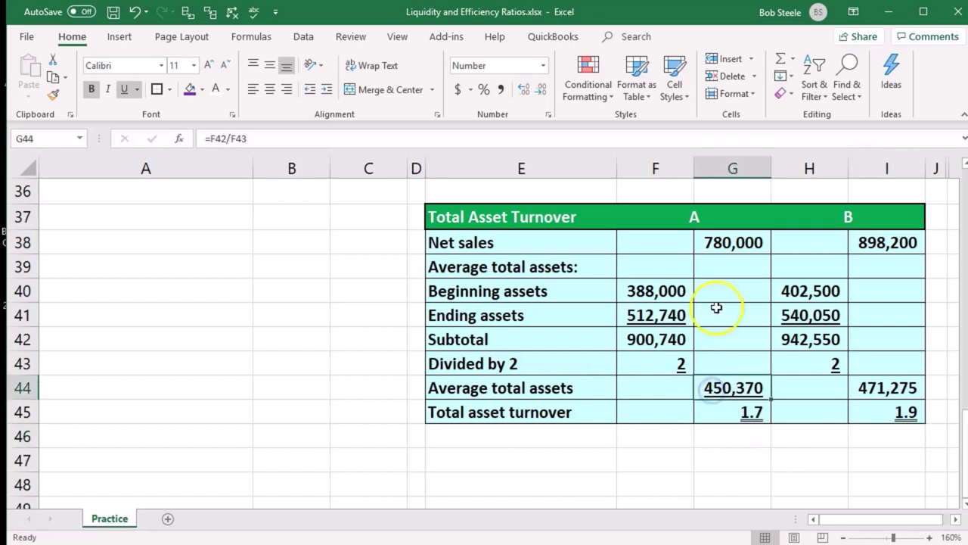
{"action": "left_click", "coordinate": [717, 246]}
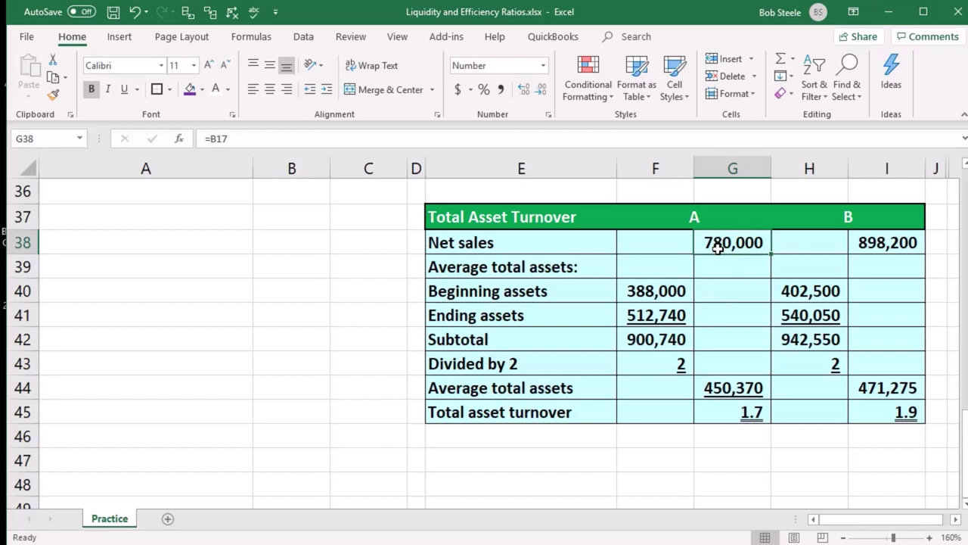
{"action": "left_click", "coordinate": [746, 390]}
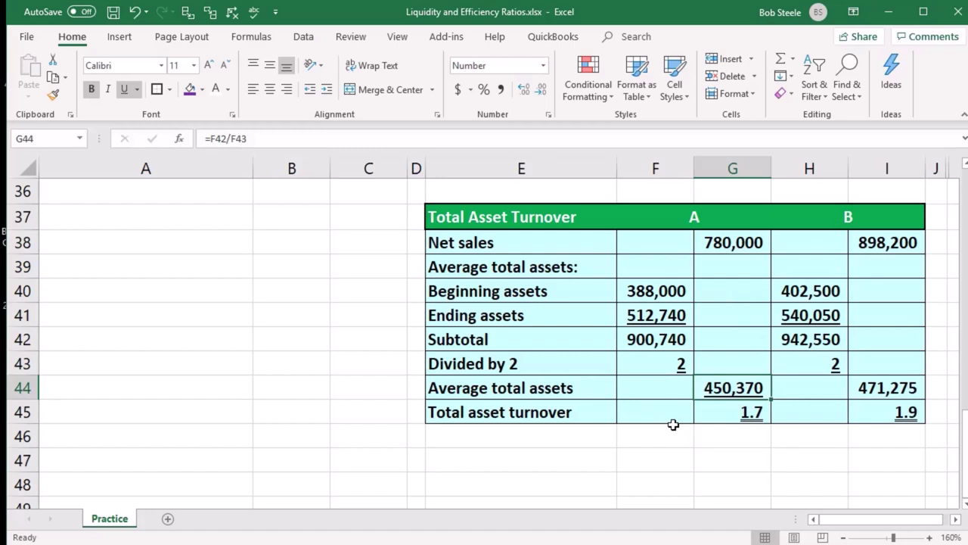
{"action": "left_click", "coordinate": [718, 409]}
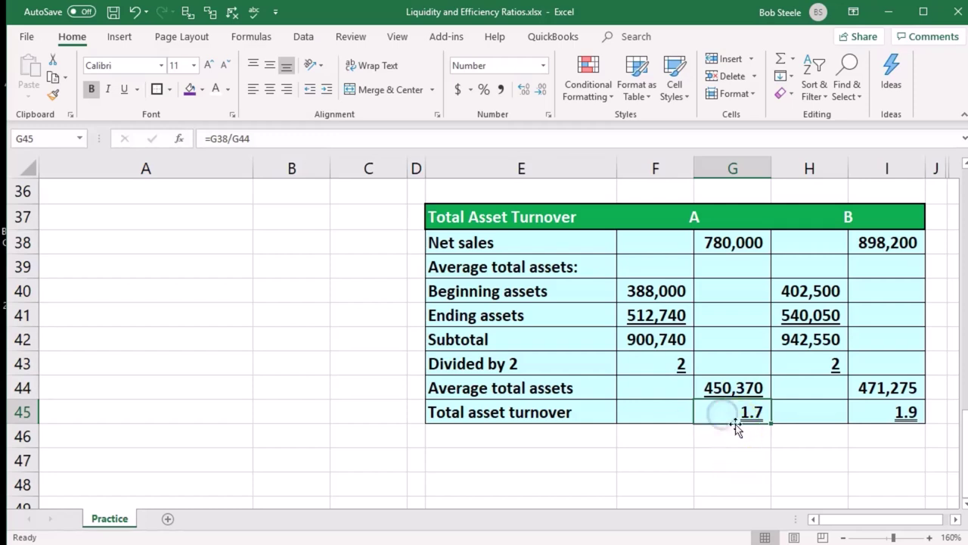
{"action": "left_click", "coordinate": [733, 443]}
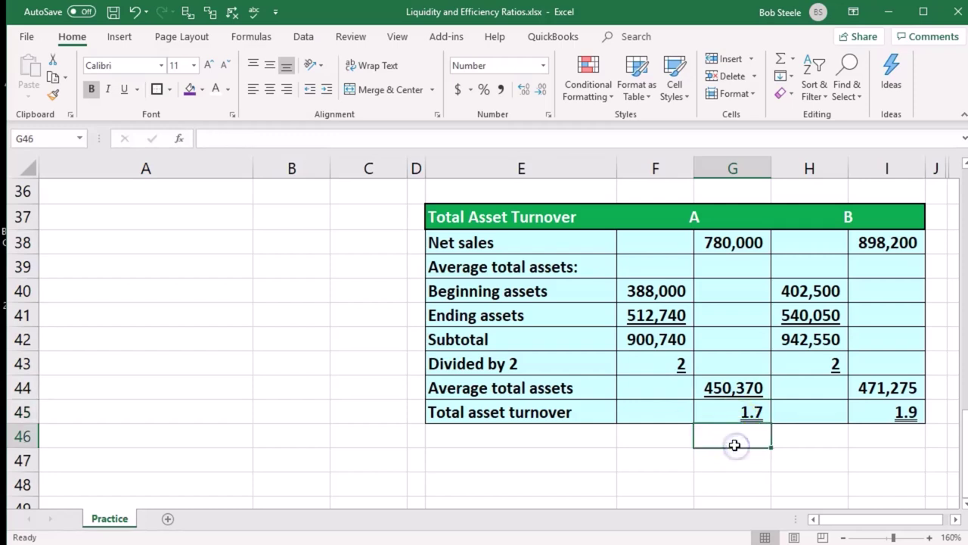
{"action": "left_click", "coordinate": [867, 435]}
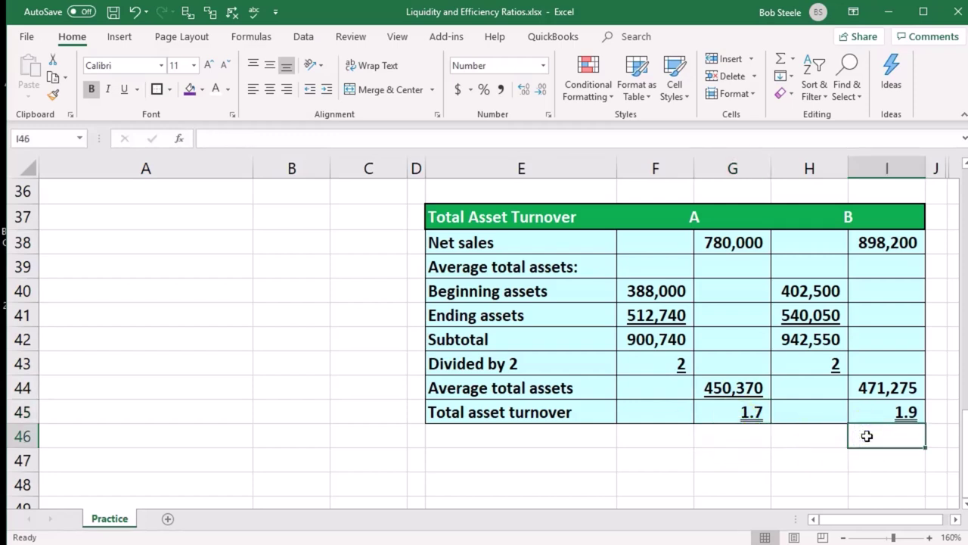